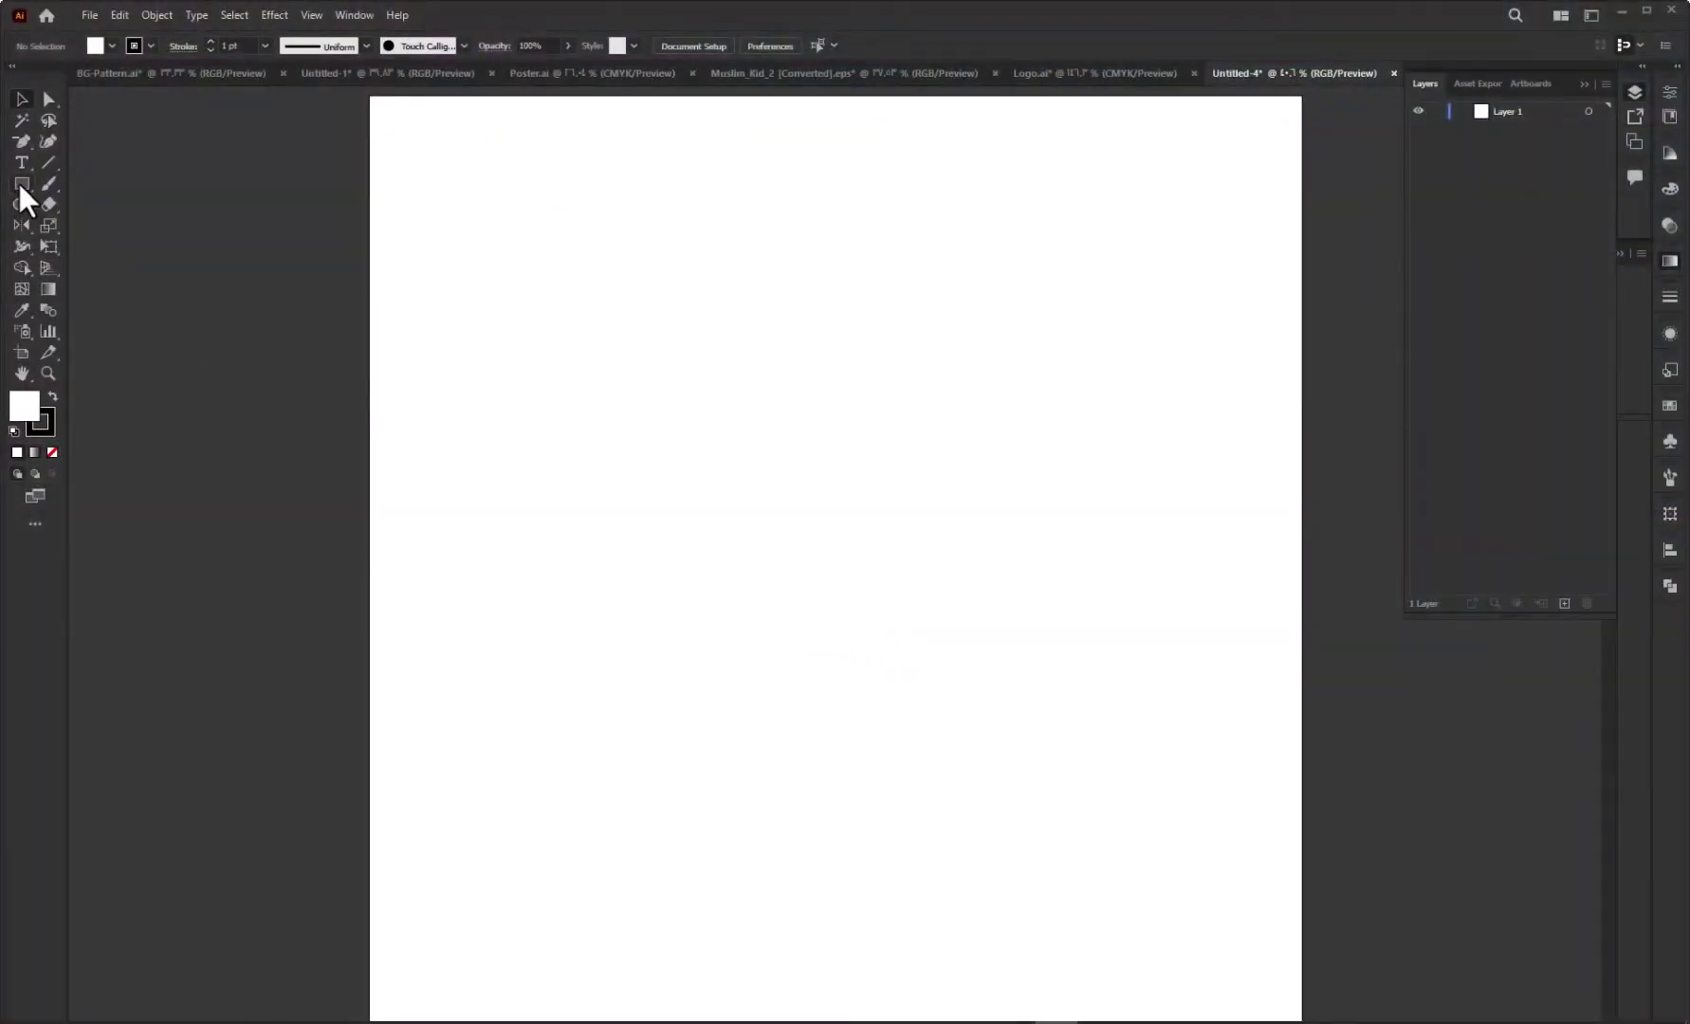
Open the Rectangle tool flyout to reach the Polygon Tool
left_click(18, 184)
Draw a large triangle with the Polygon Tool and add a 10% scaled copy at its centre
left_click(111, 247)
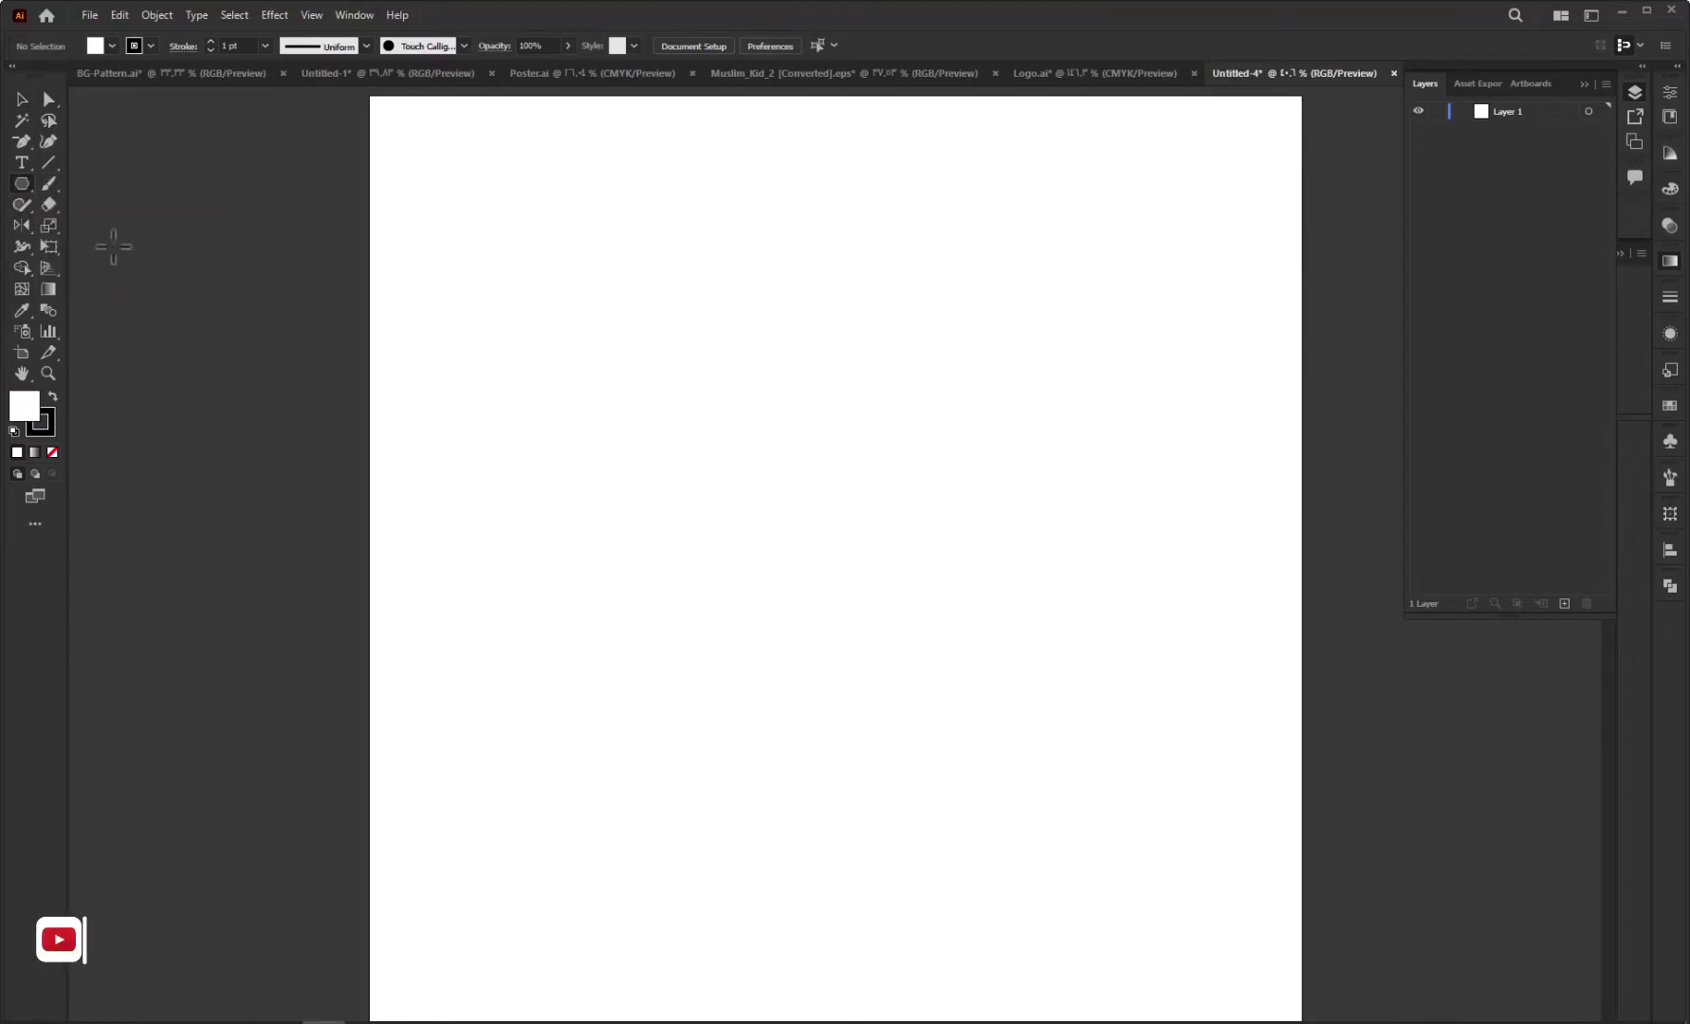
left_click_drag(808, 505, 894, 667)
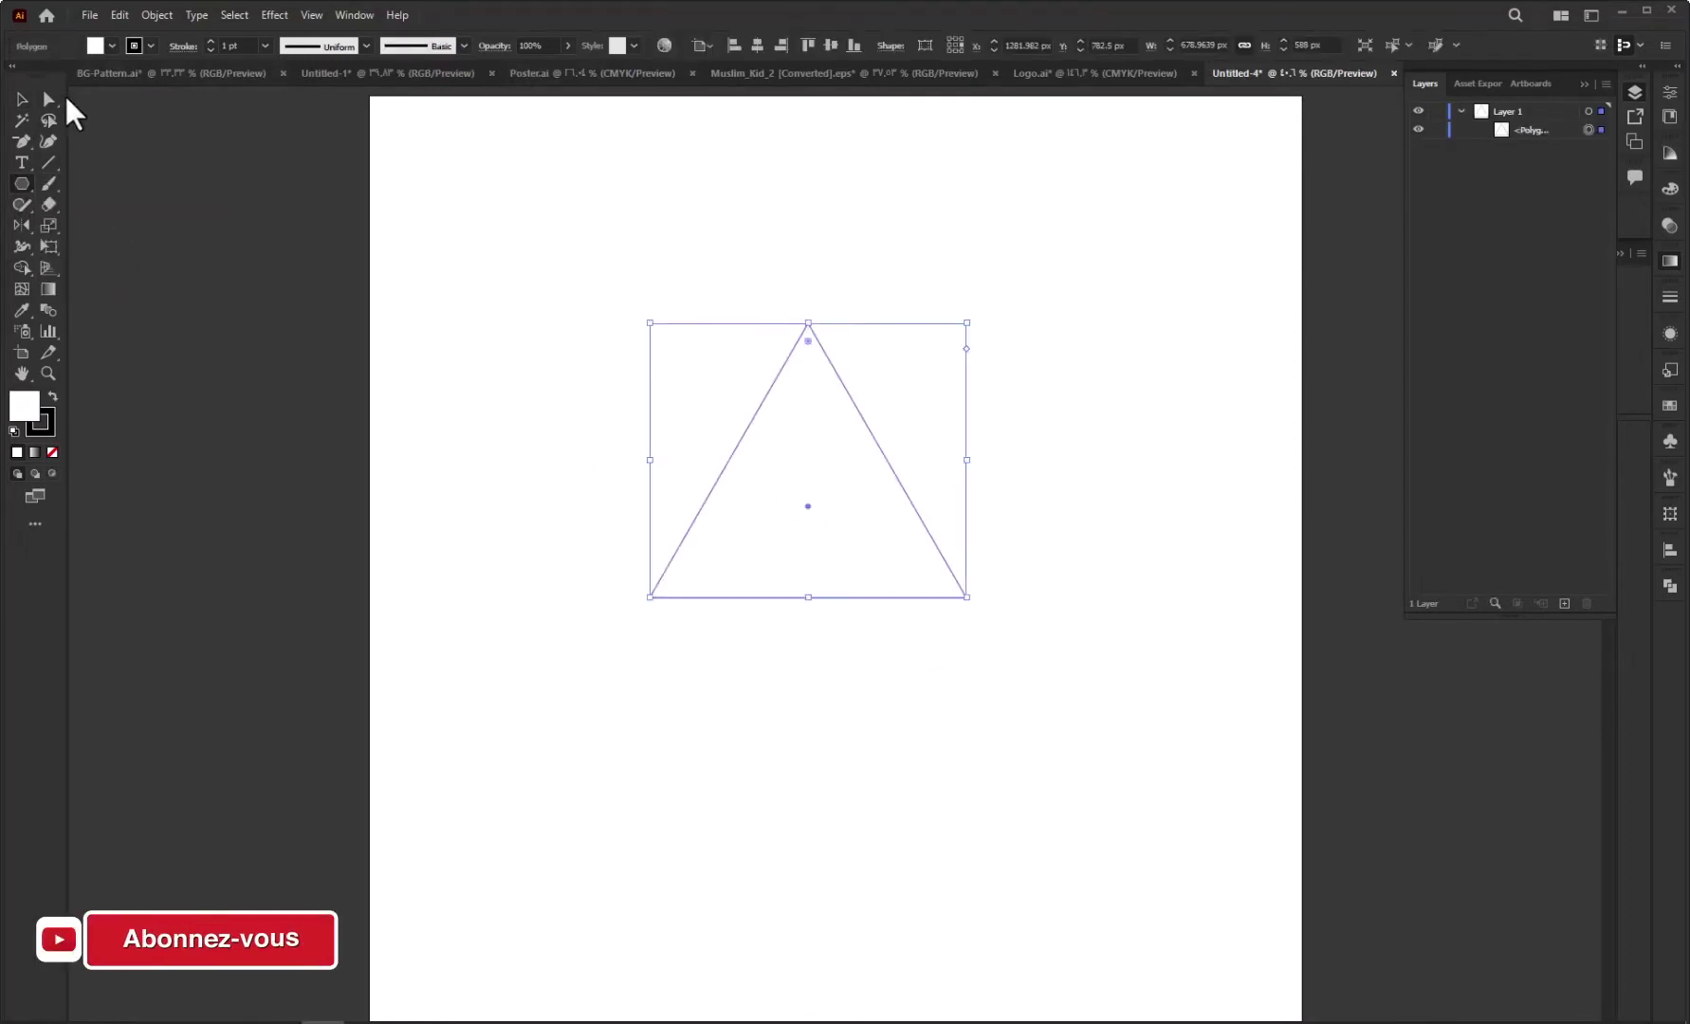
double_click(49, 224)
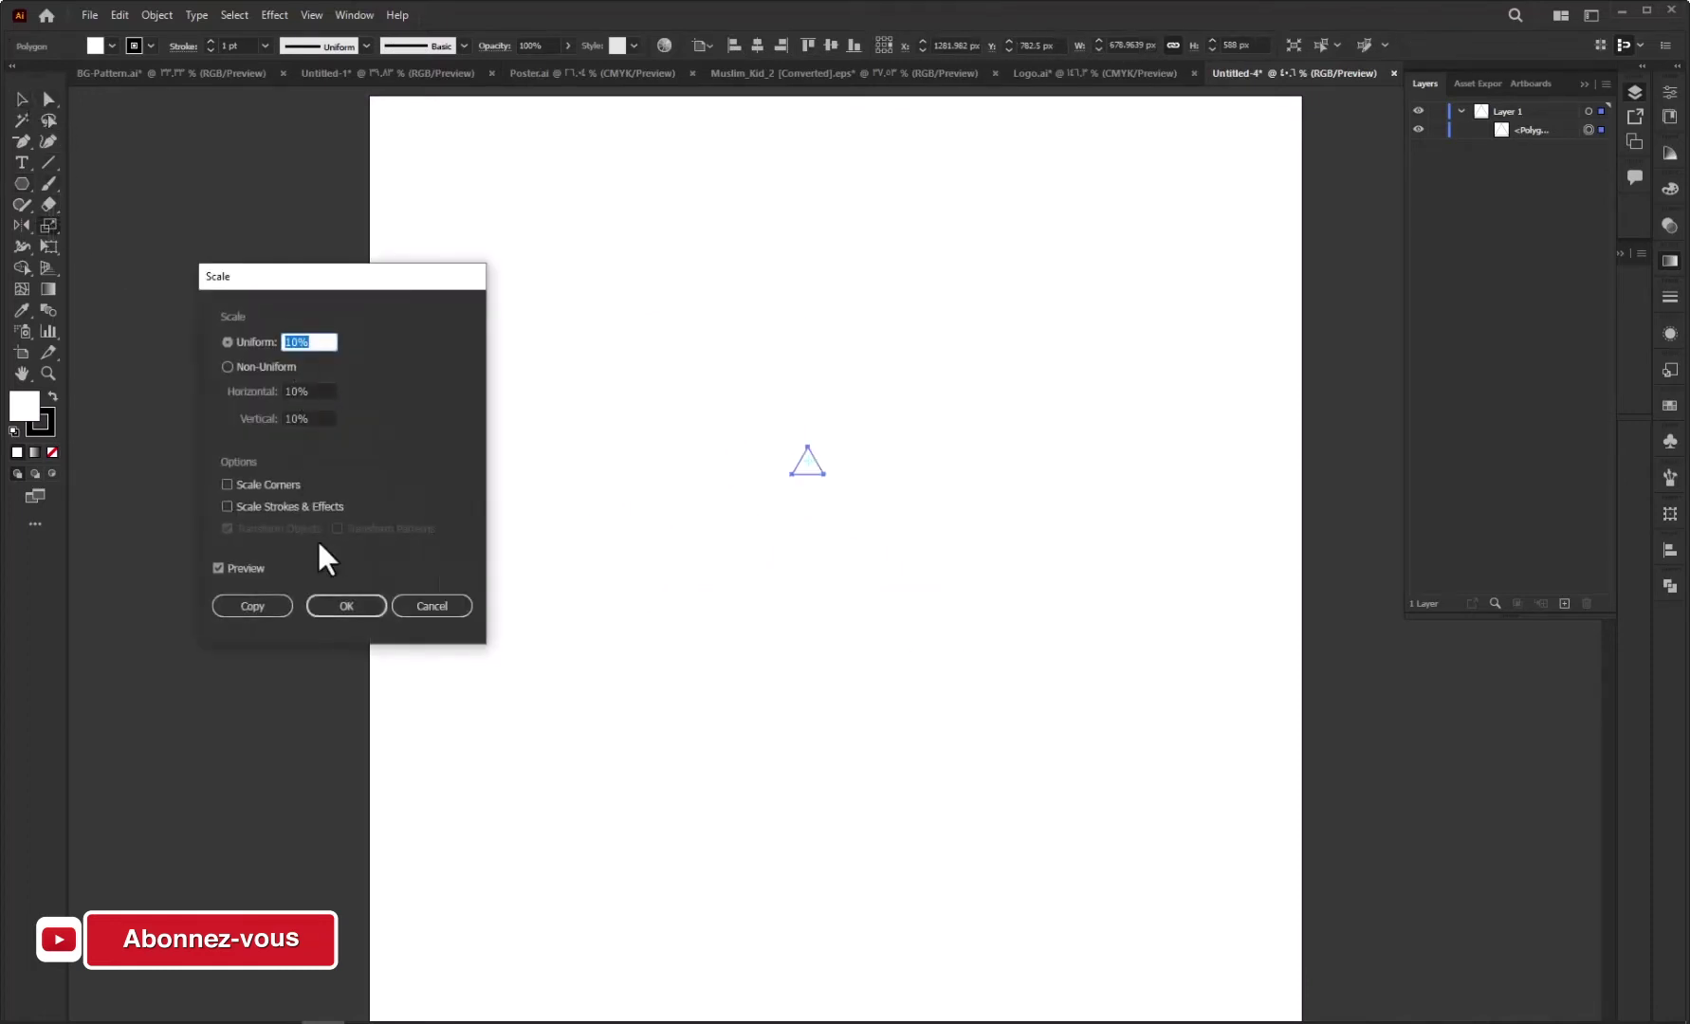
left_click(279, 606)
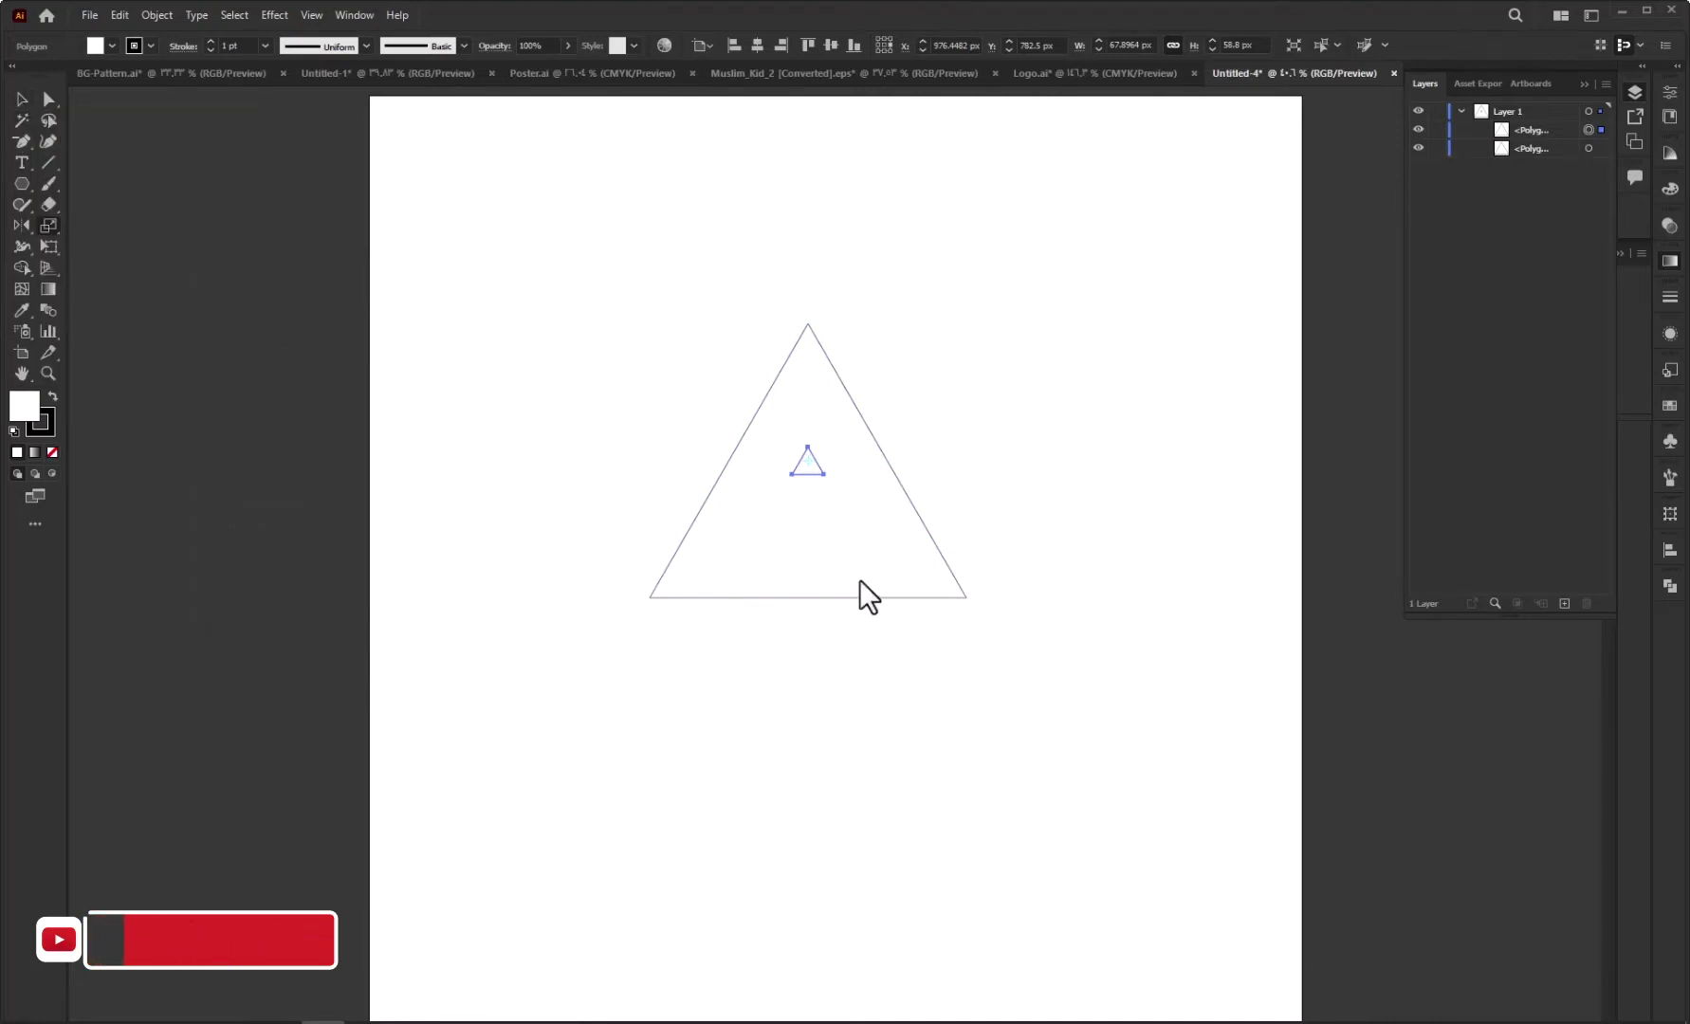
Rotate the small triangle copy 180° with Shift so it points downward
left_click(19, 99)
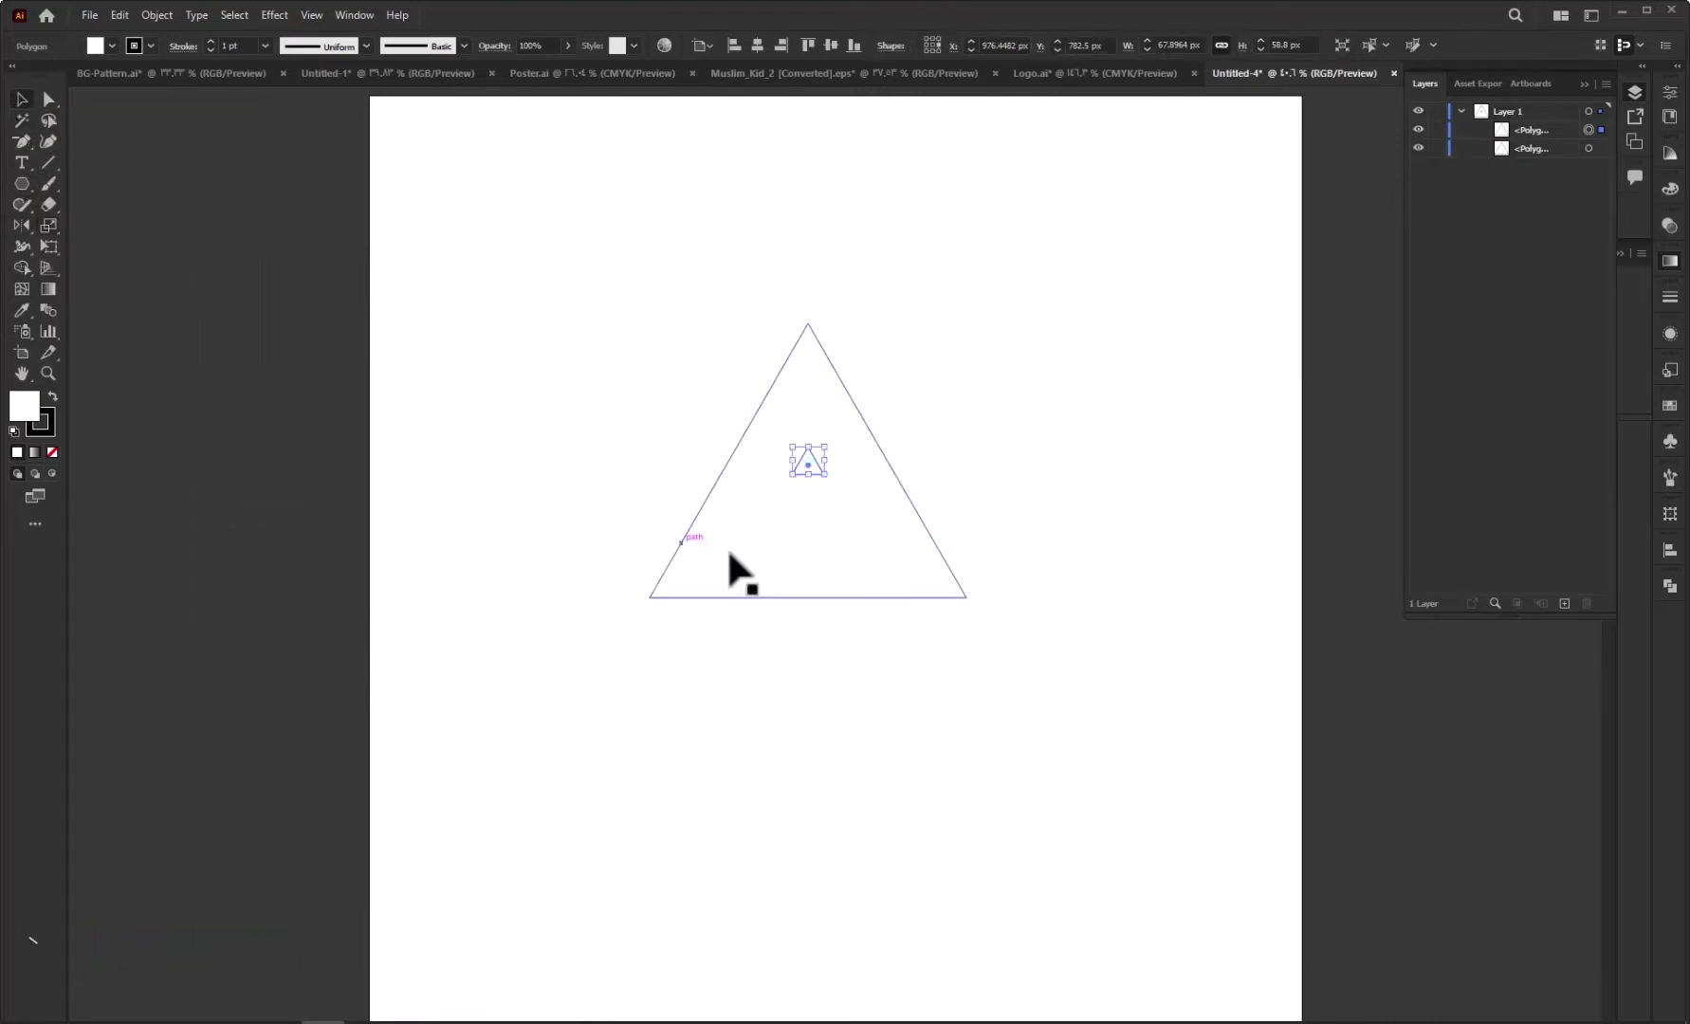
key("shift")
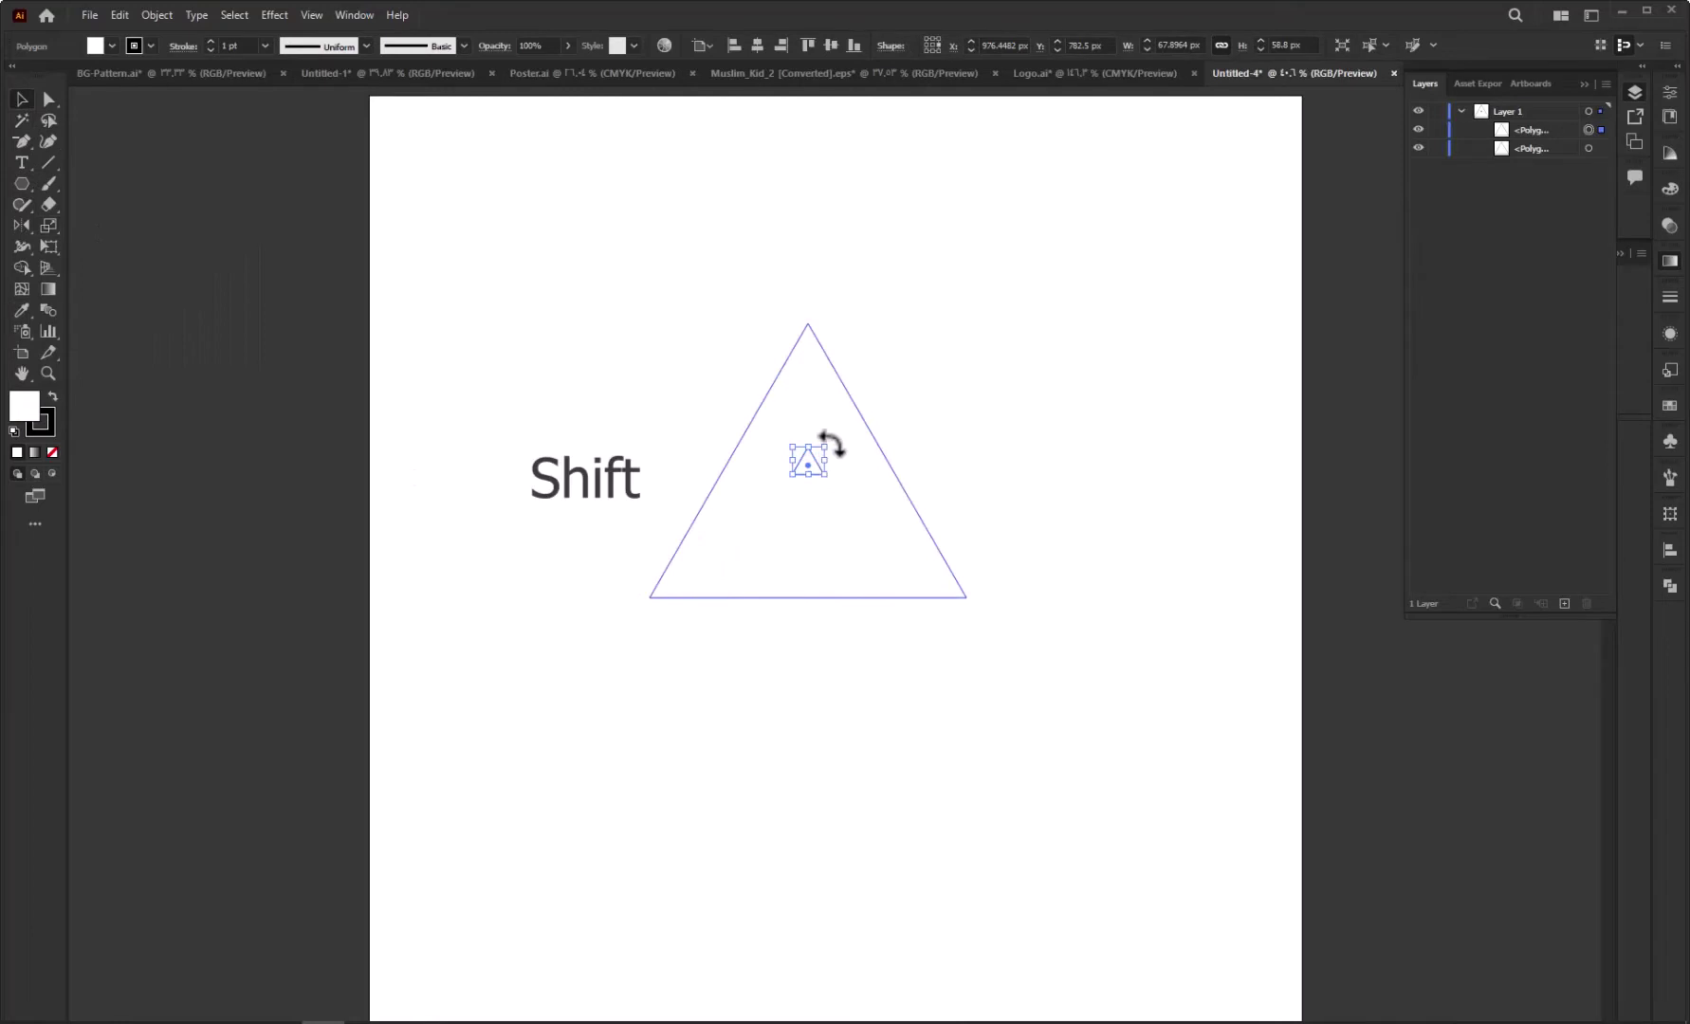
left_click_drag(832, 442, 788, 503)
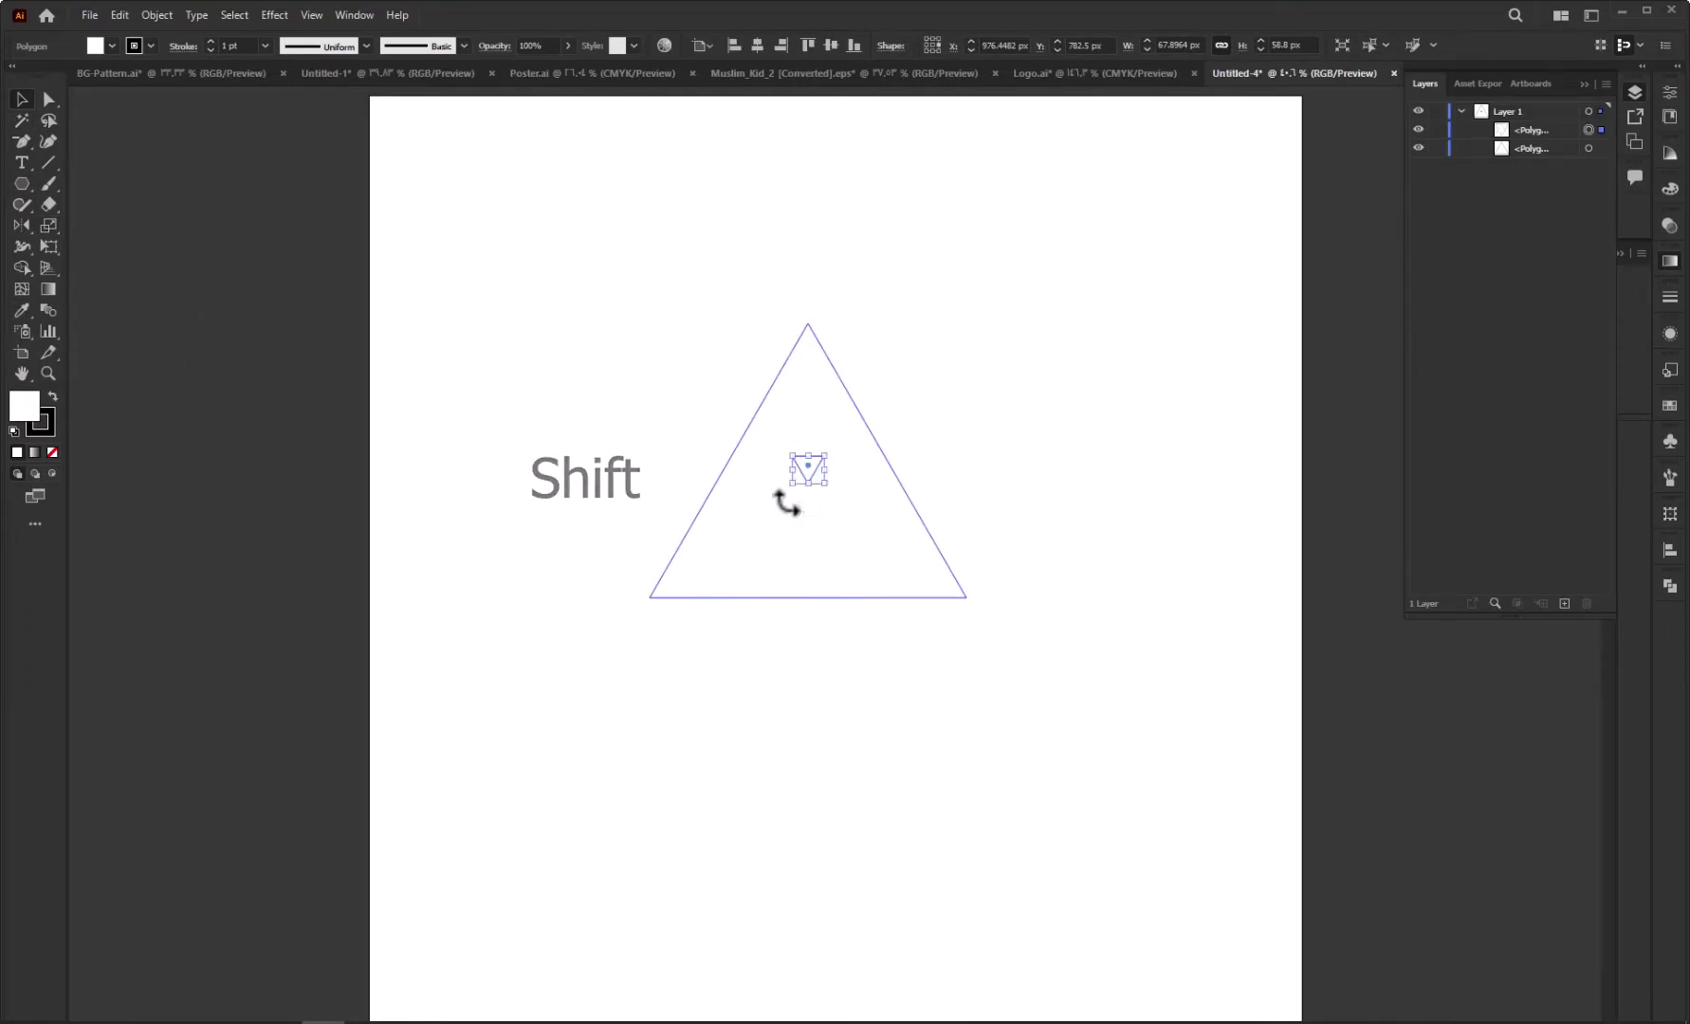
Add anchor points at the midpoint of each edge of the large triangle
left_click(773, 382)
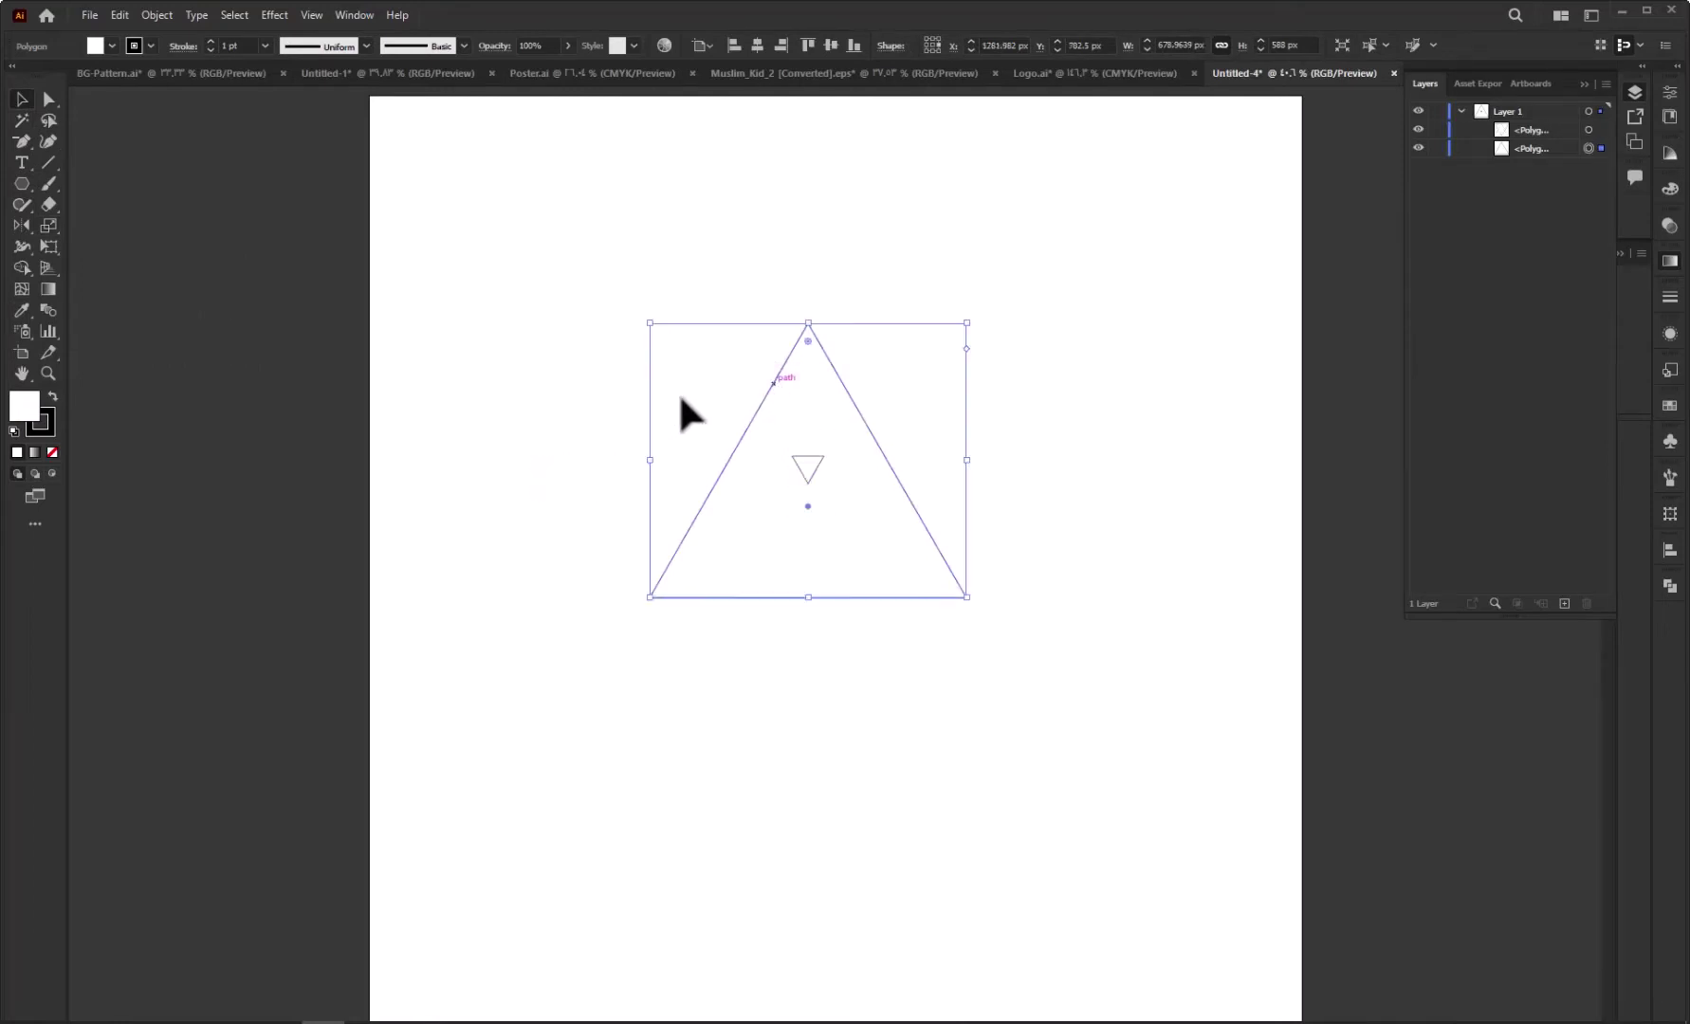
left_click(157, 14)
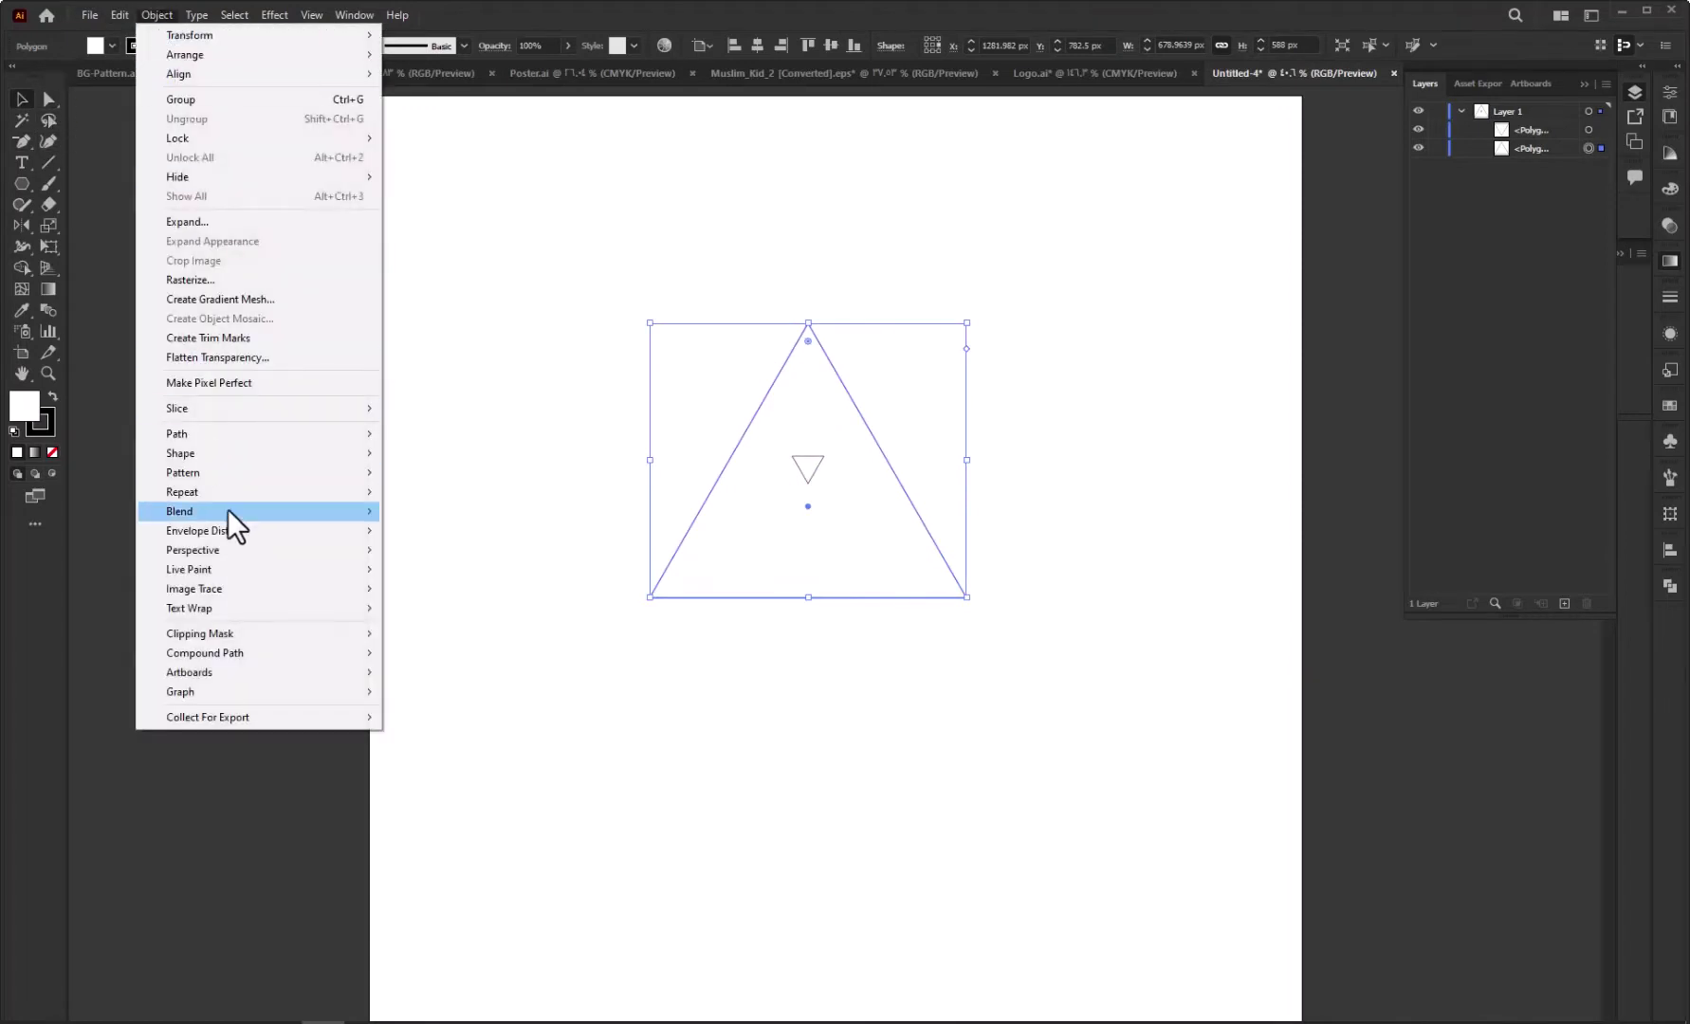
mouse_move(178, 433)
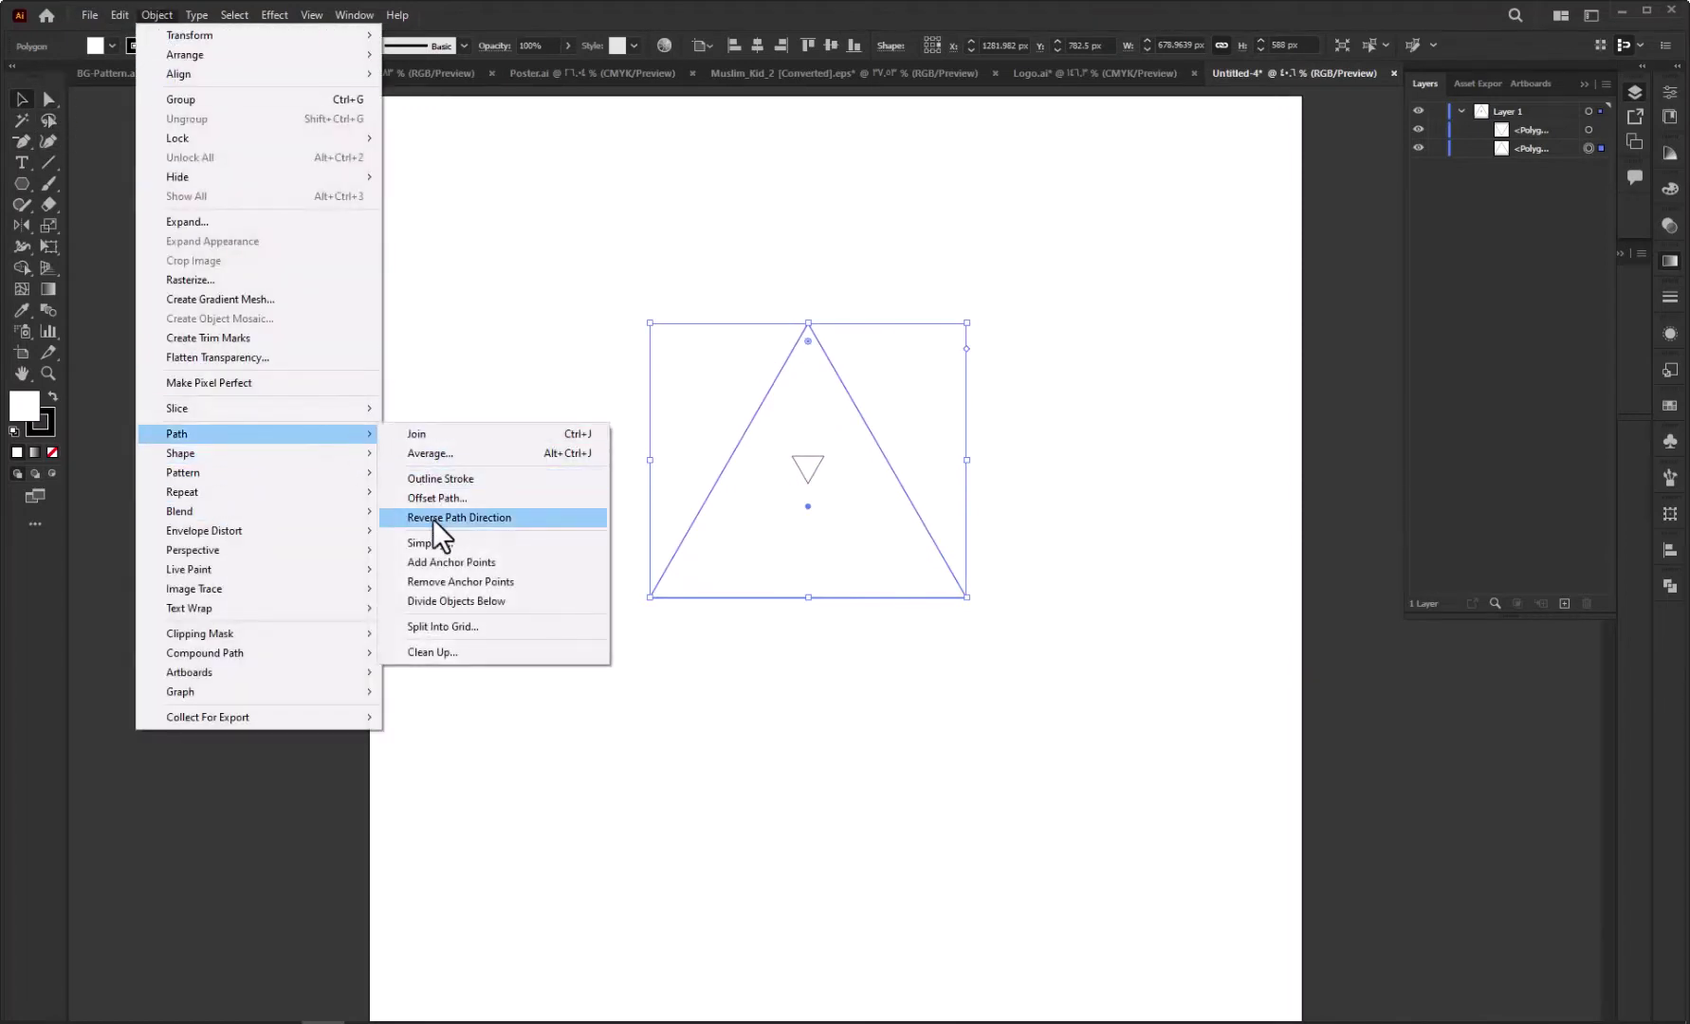
left_click(445, 562)
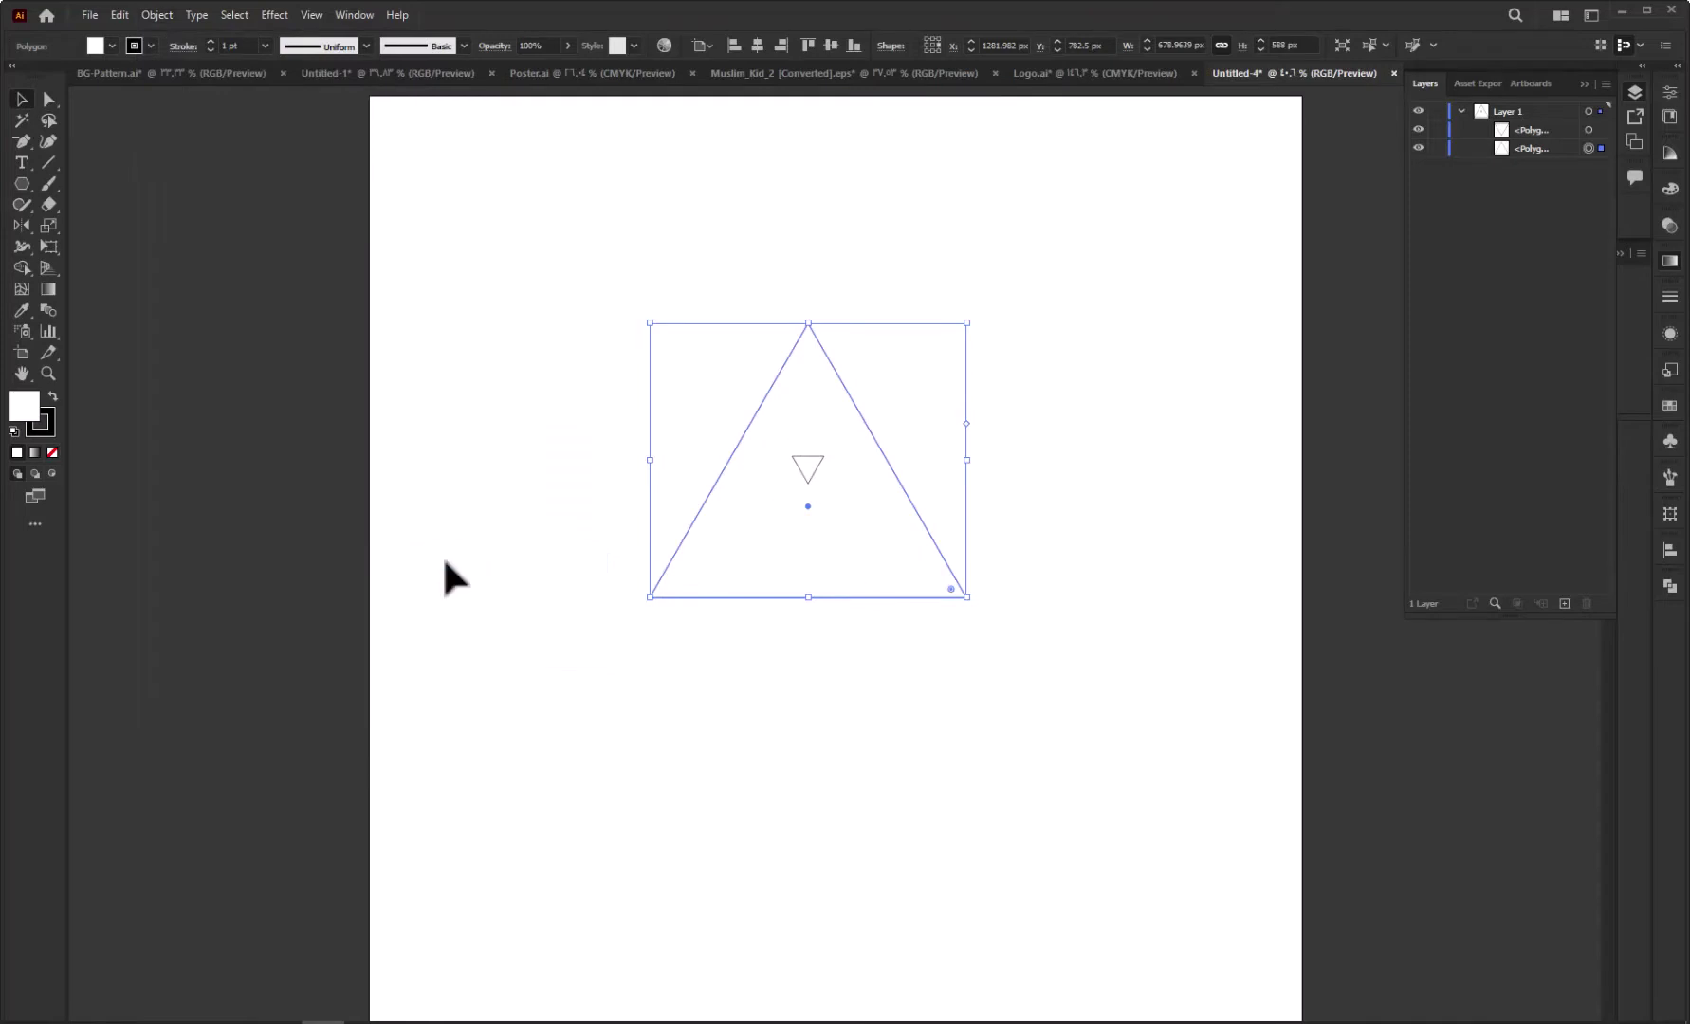
left_click(52, 100)
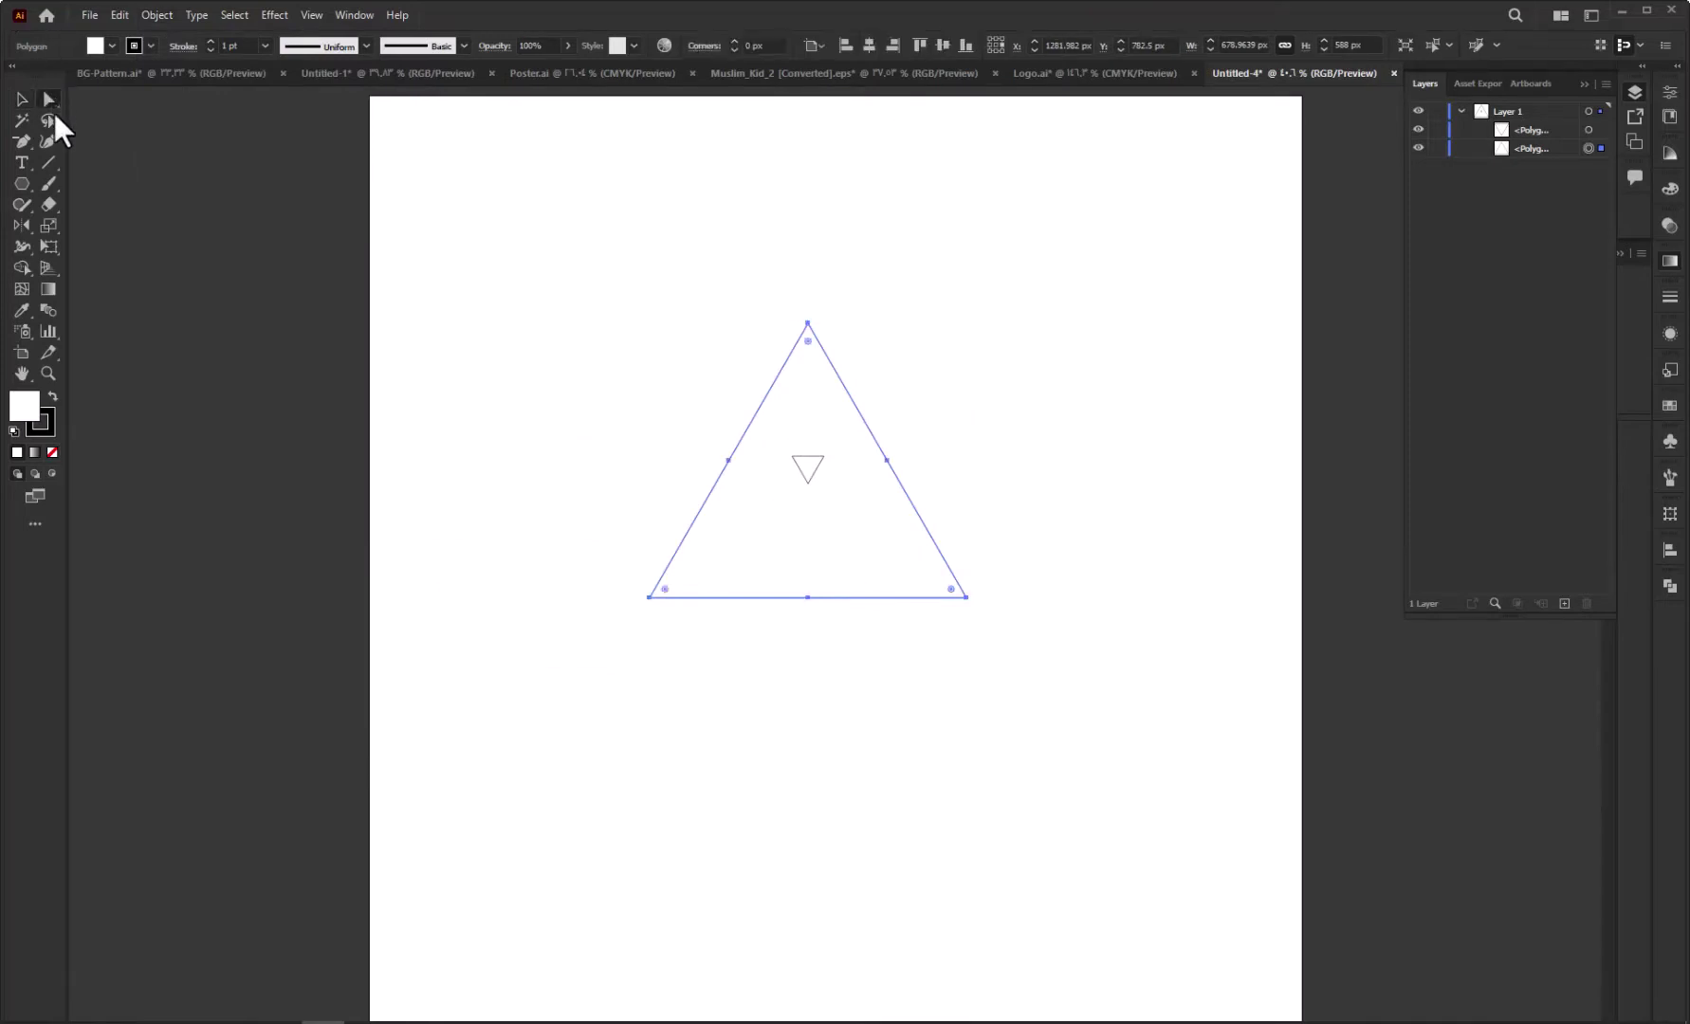
Pull the three edge-midpoint anchors inward to meet the small centre triangle, forming a three-pointed star
left_click_drag(878, 477, 823, 458)
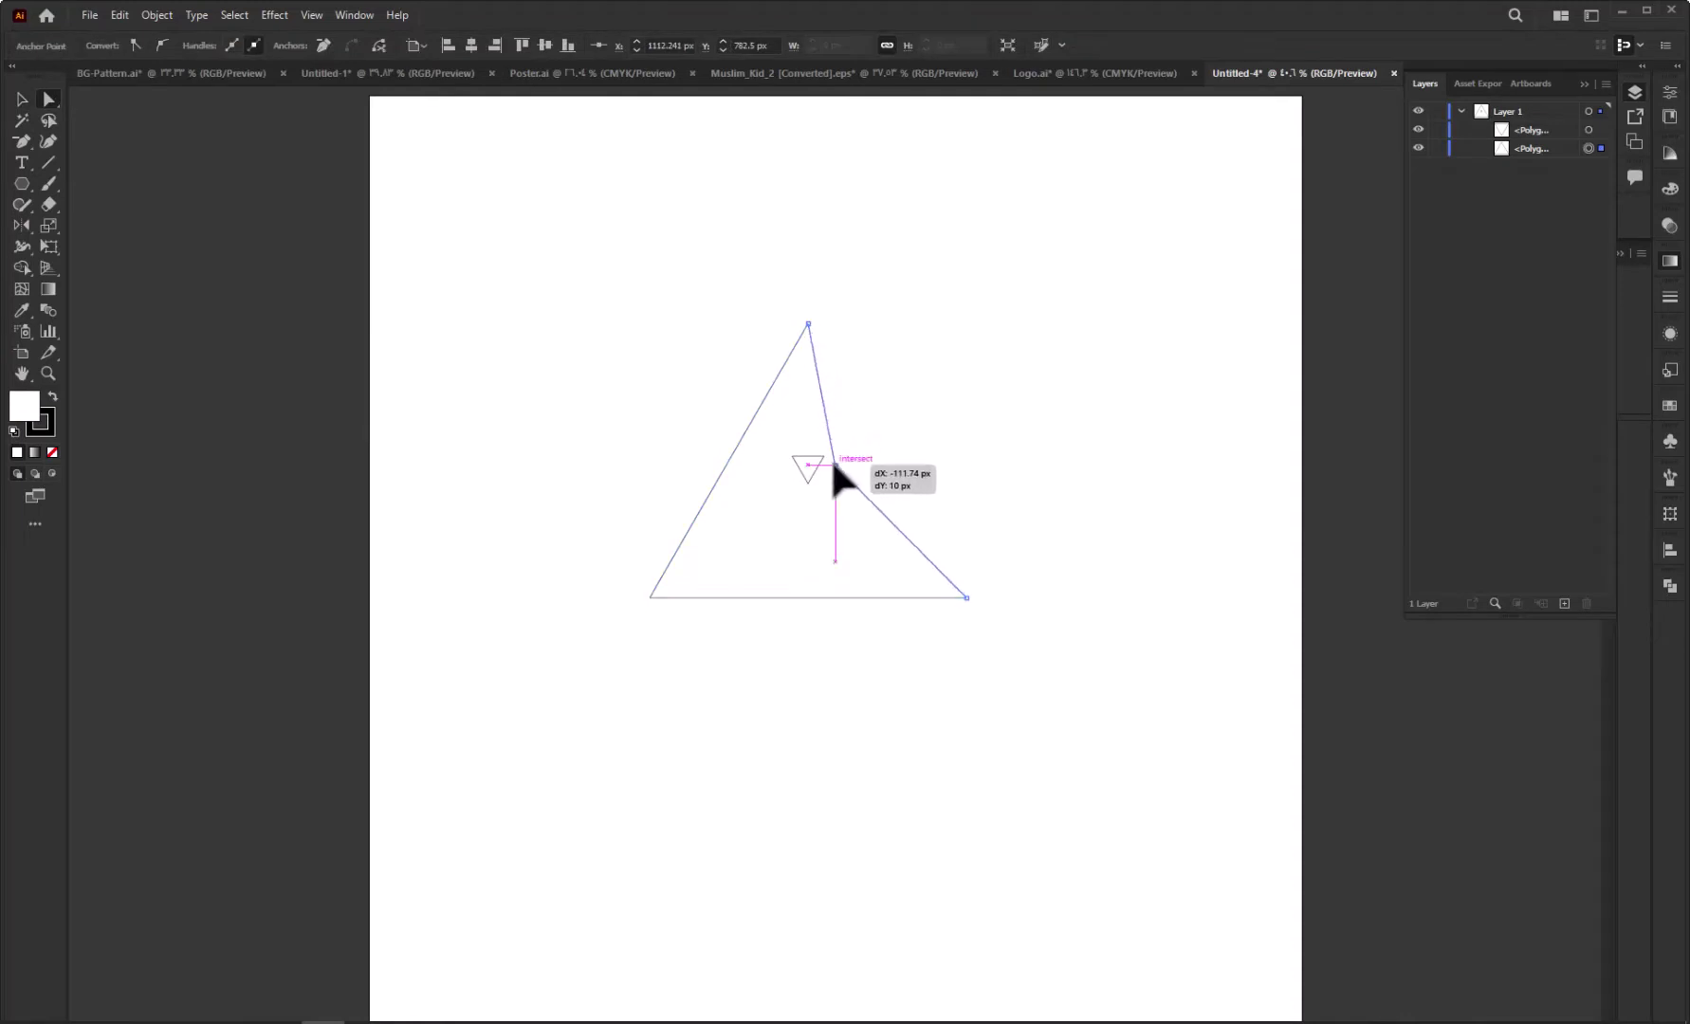
left_click(729, 460)
left_click_drag(728, 460, 793, 459)
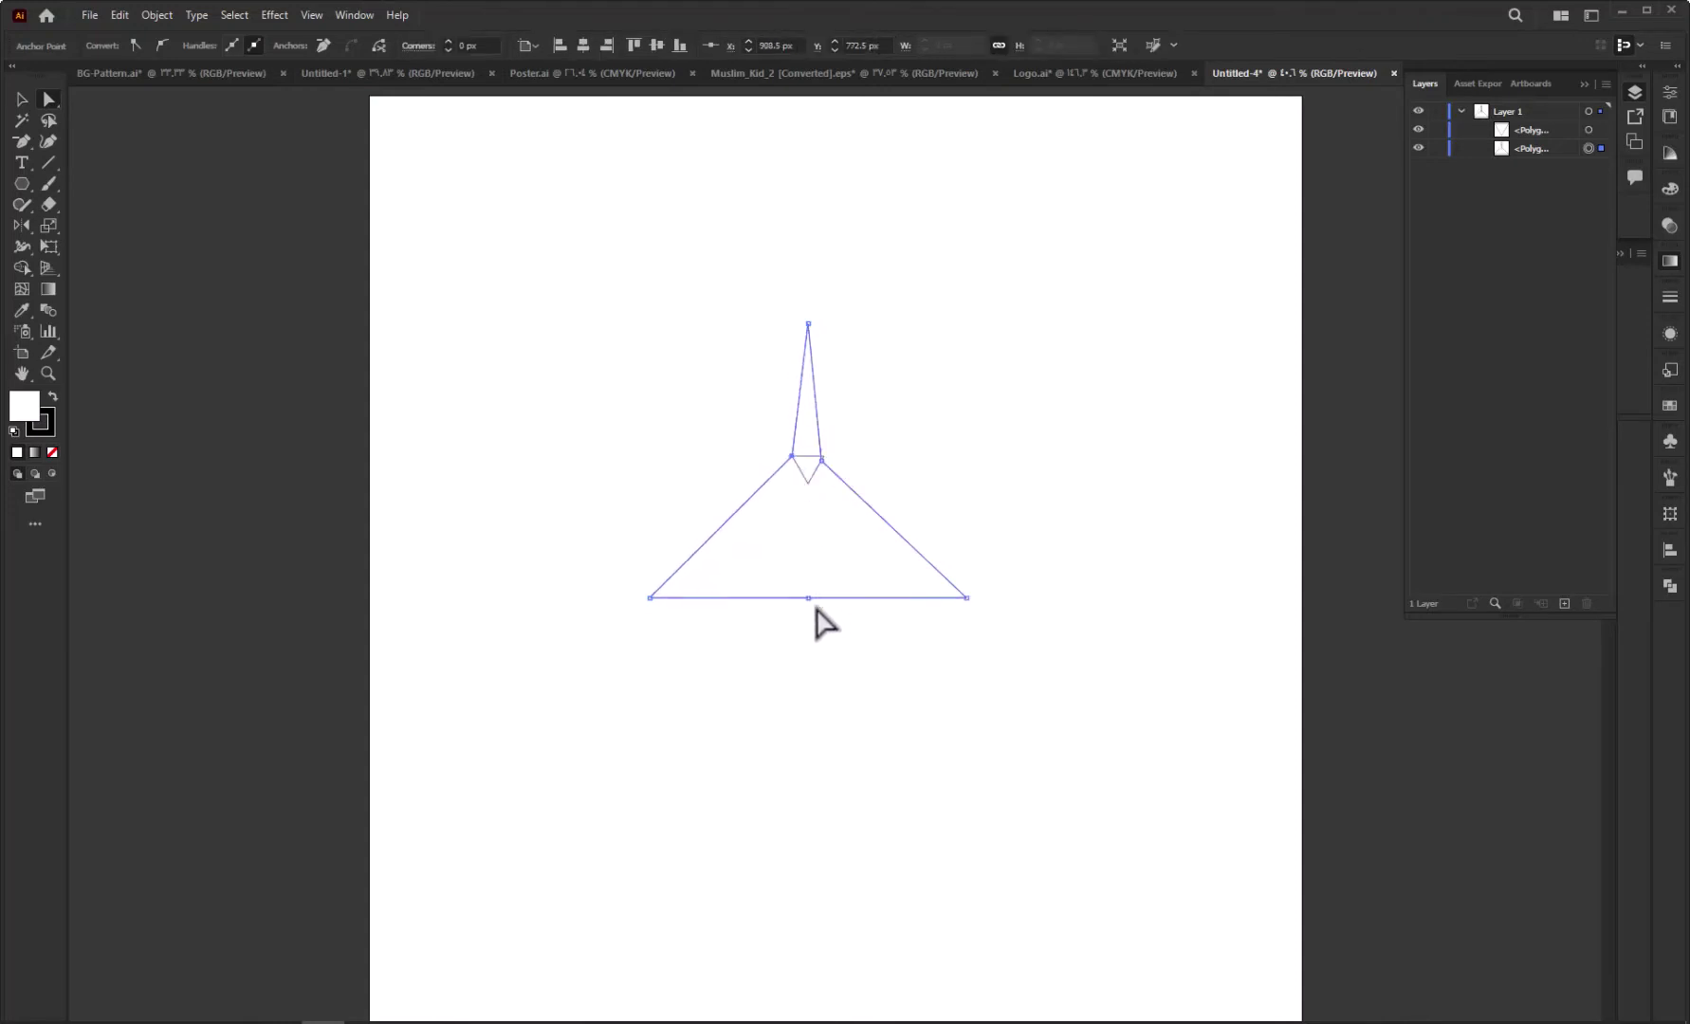
left_click(807, 598)
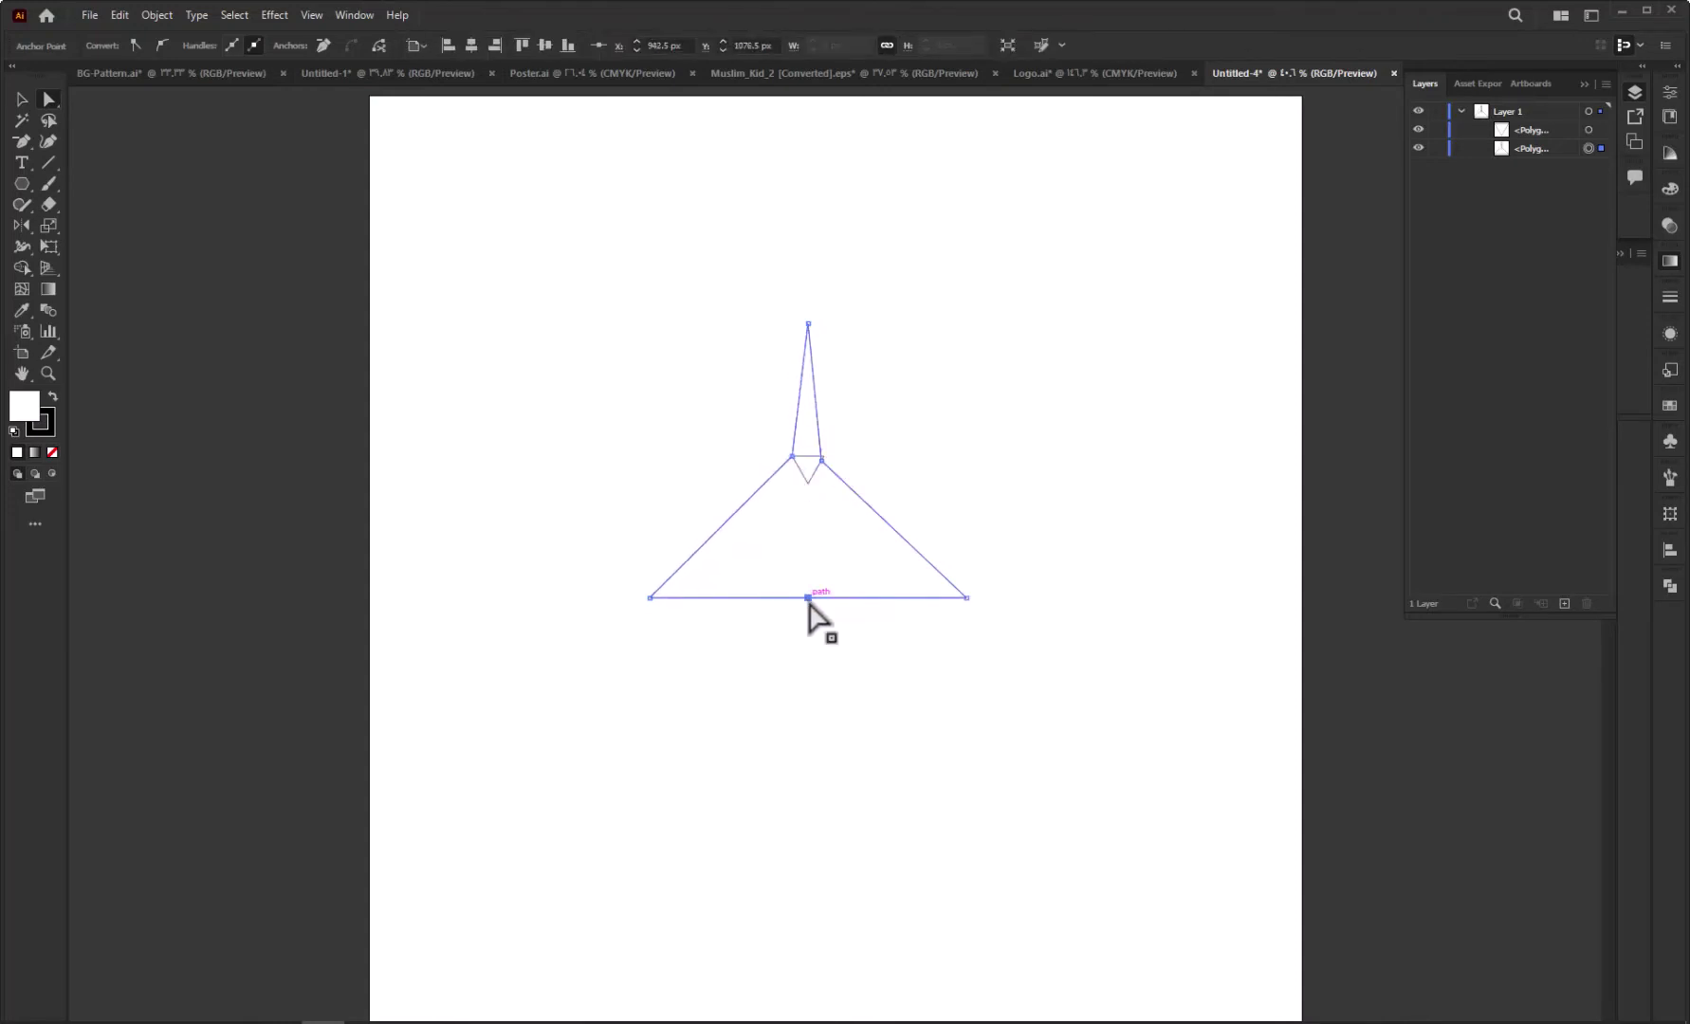
left_click_drag(808, 598, 809, 485)
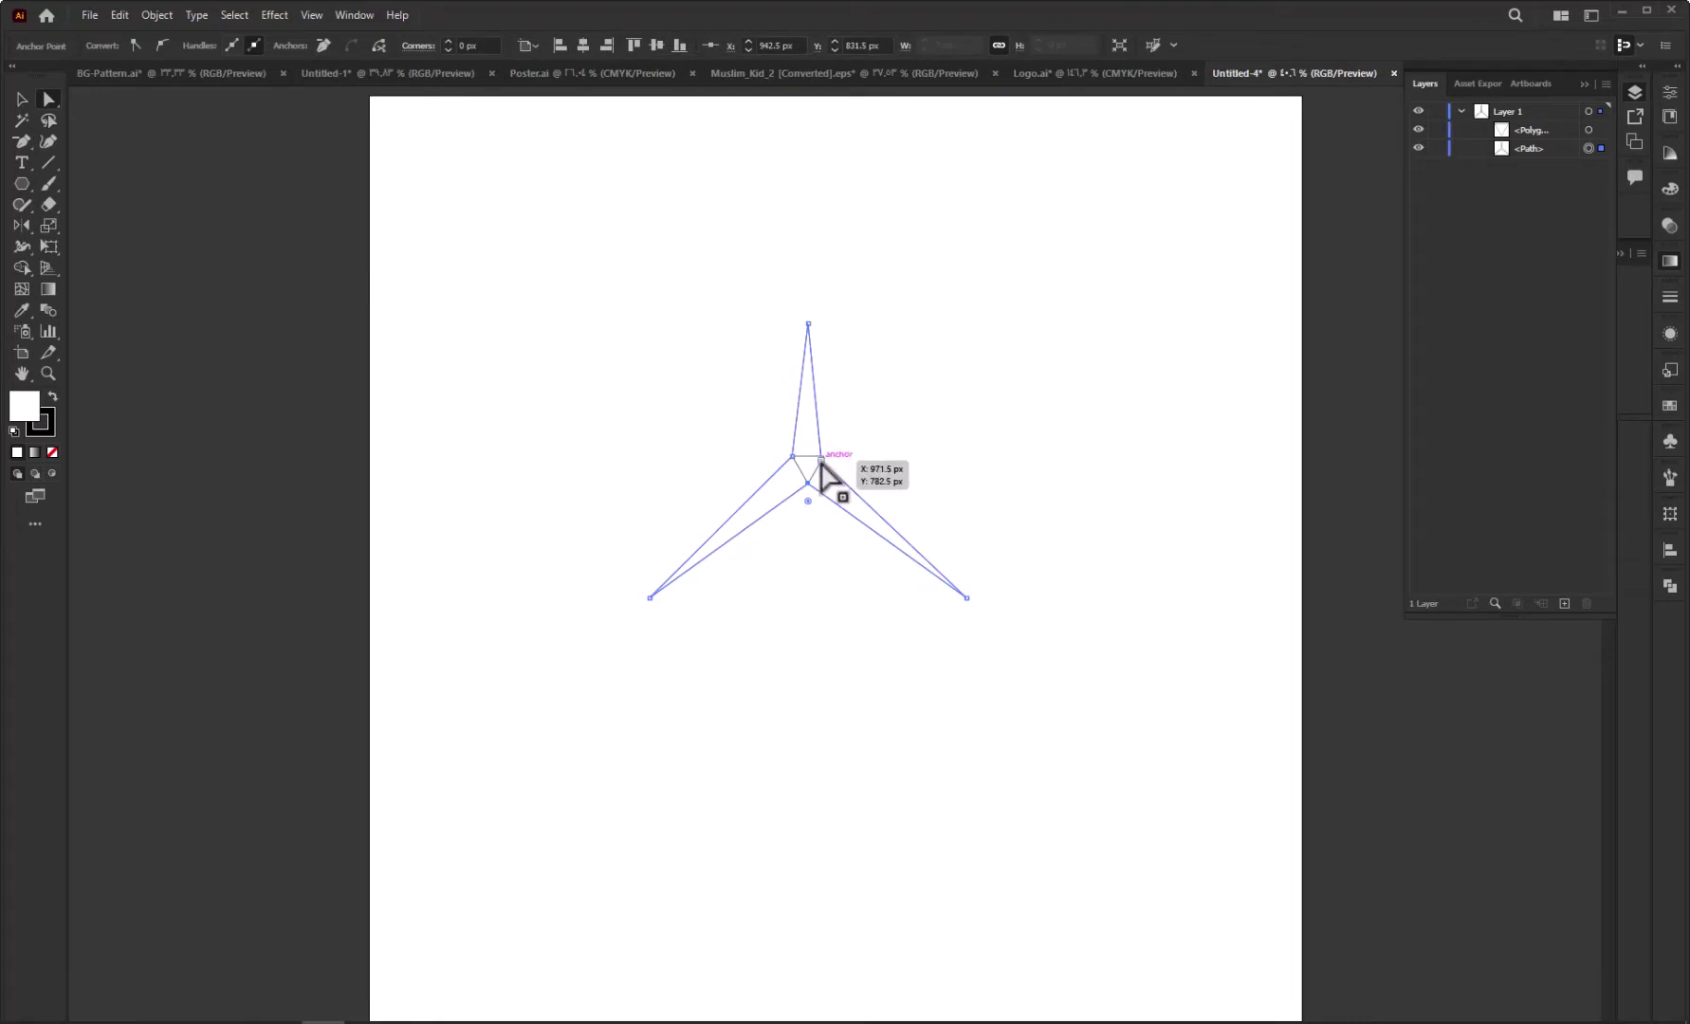
left_click_drag(823, 461, 826, 459)
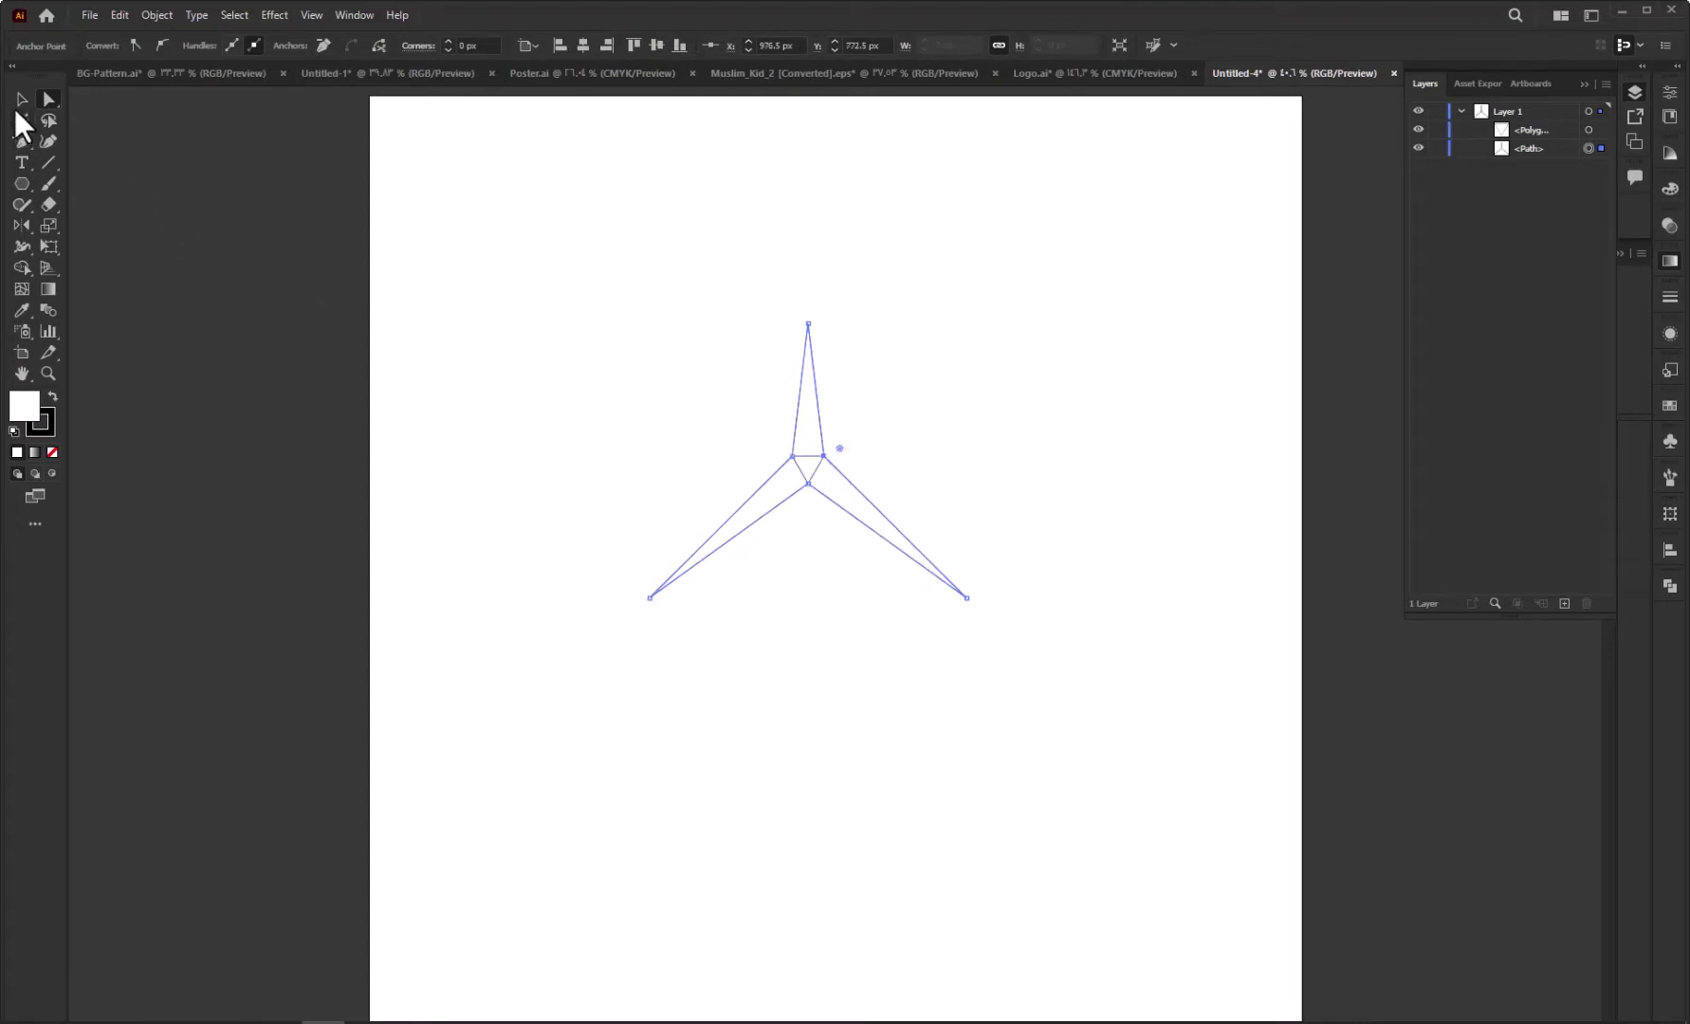
left_click(17, 102)
Delete the small centre triangle and rotate the star 90°
left_click(813, 457)
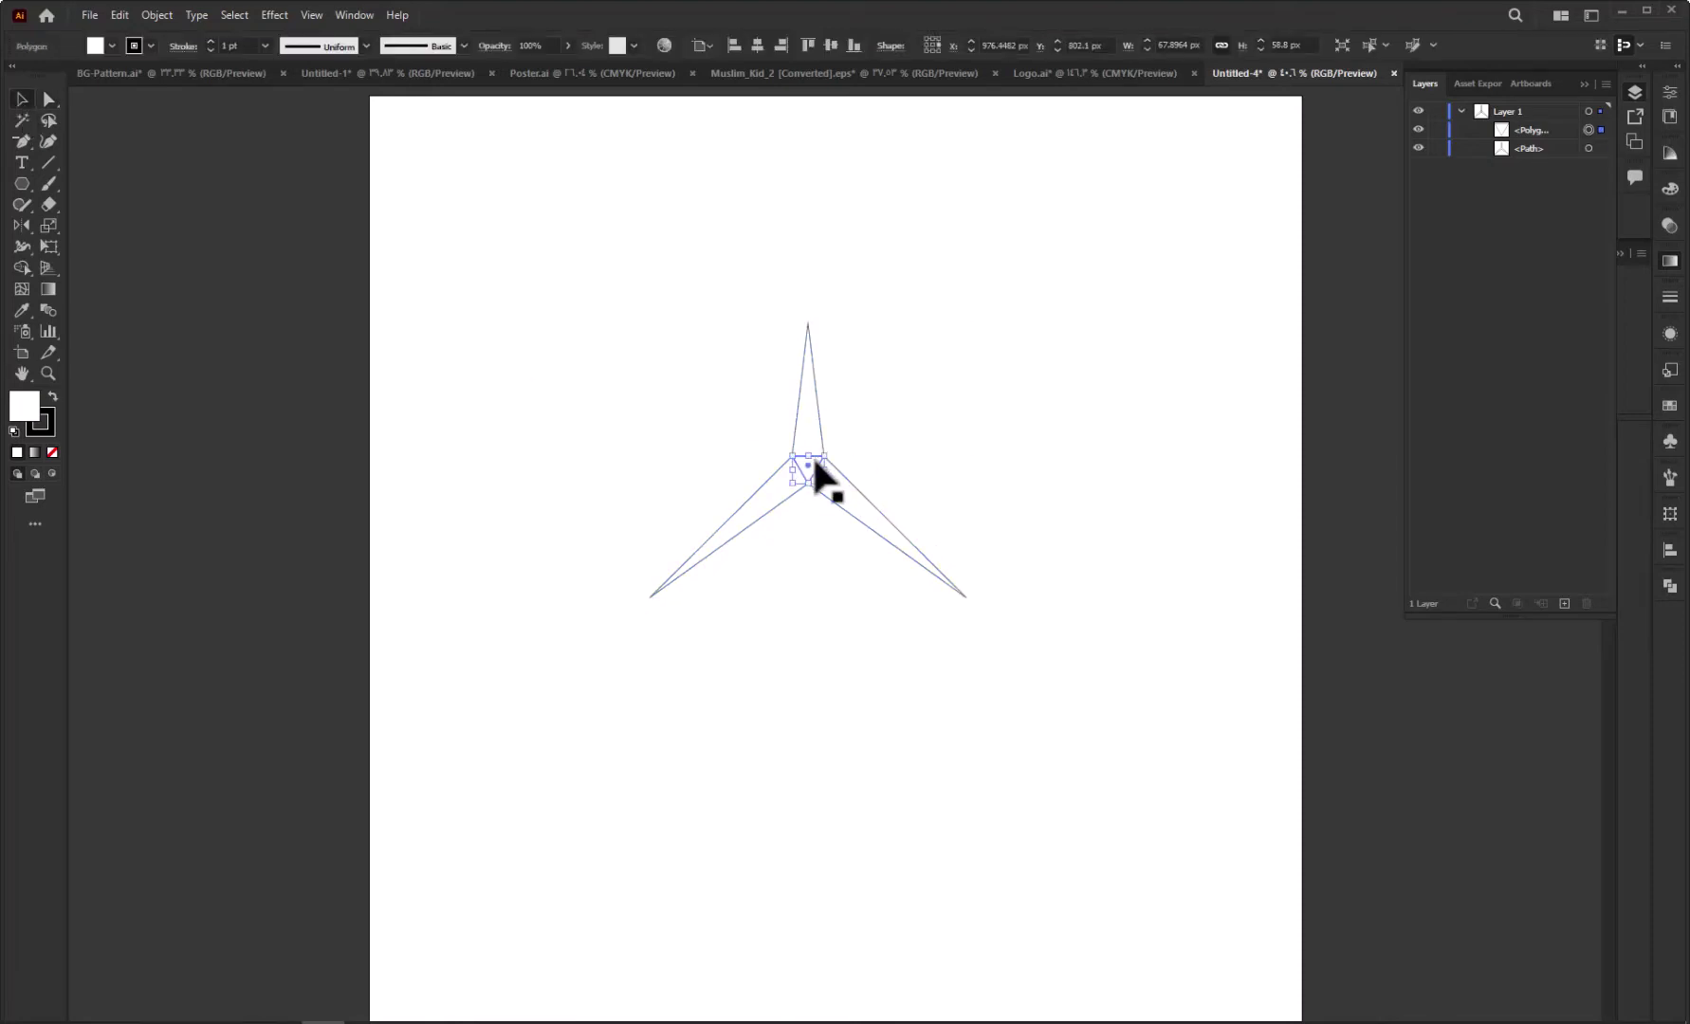
key("Delete")
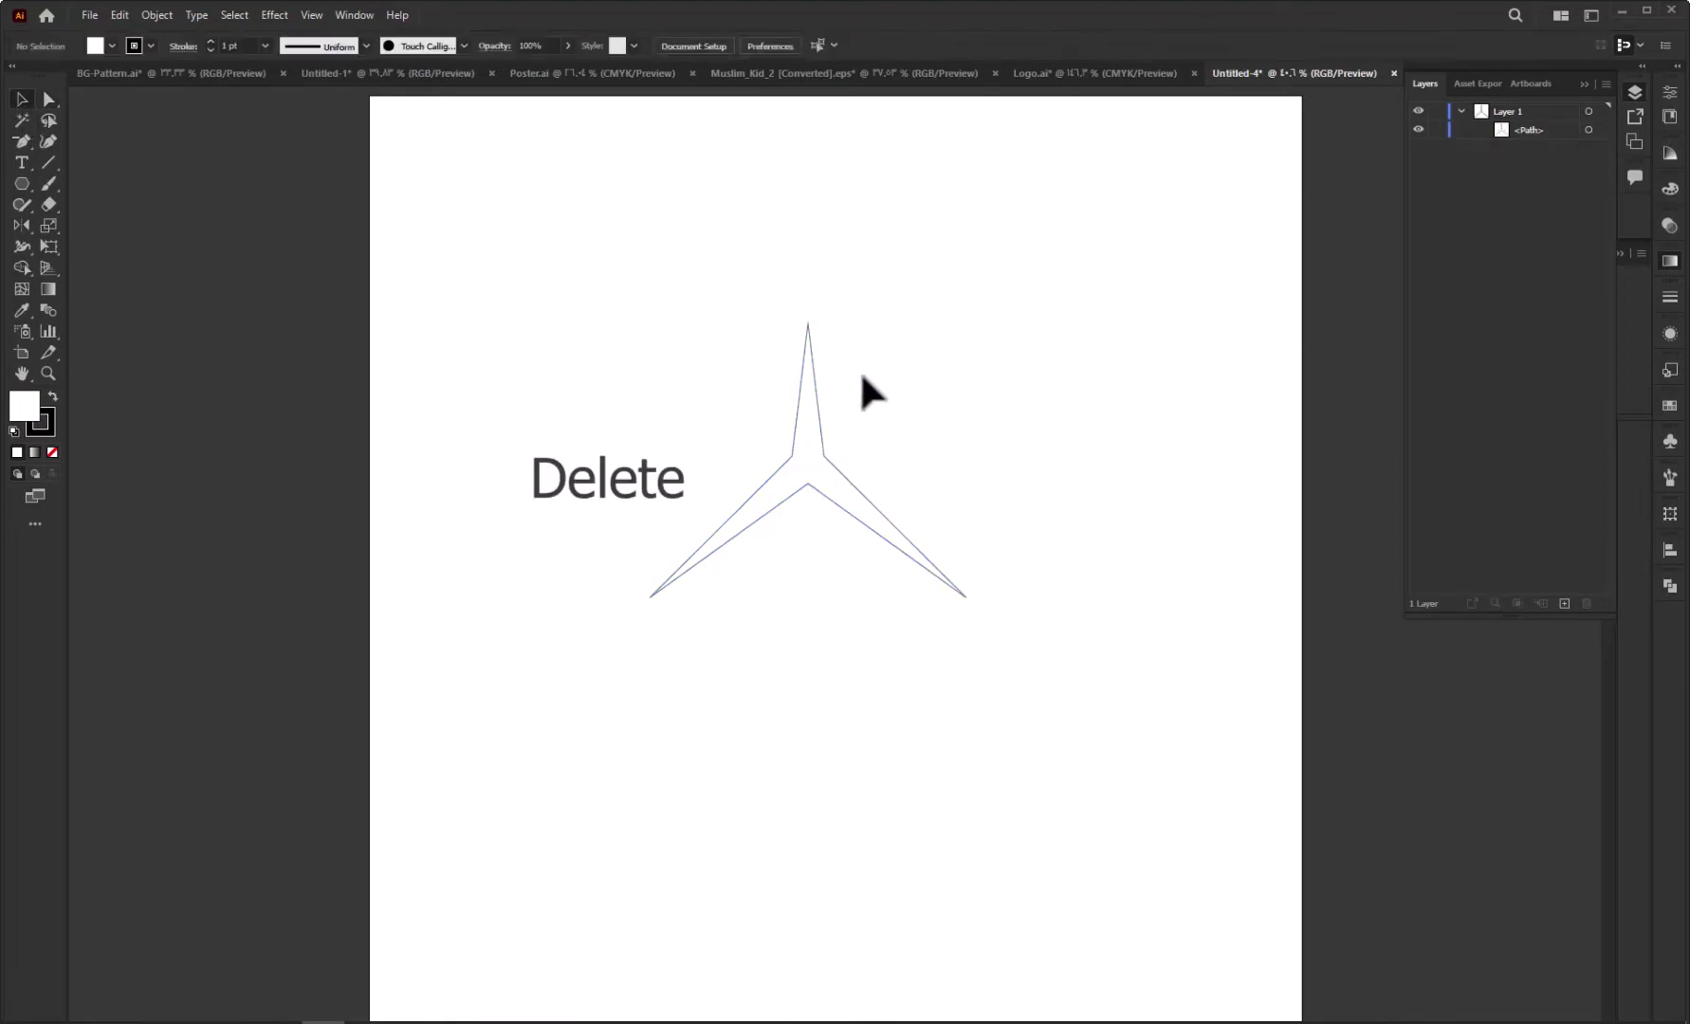
left_click_drag(859, 370, 589, 596)
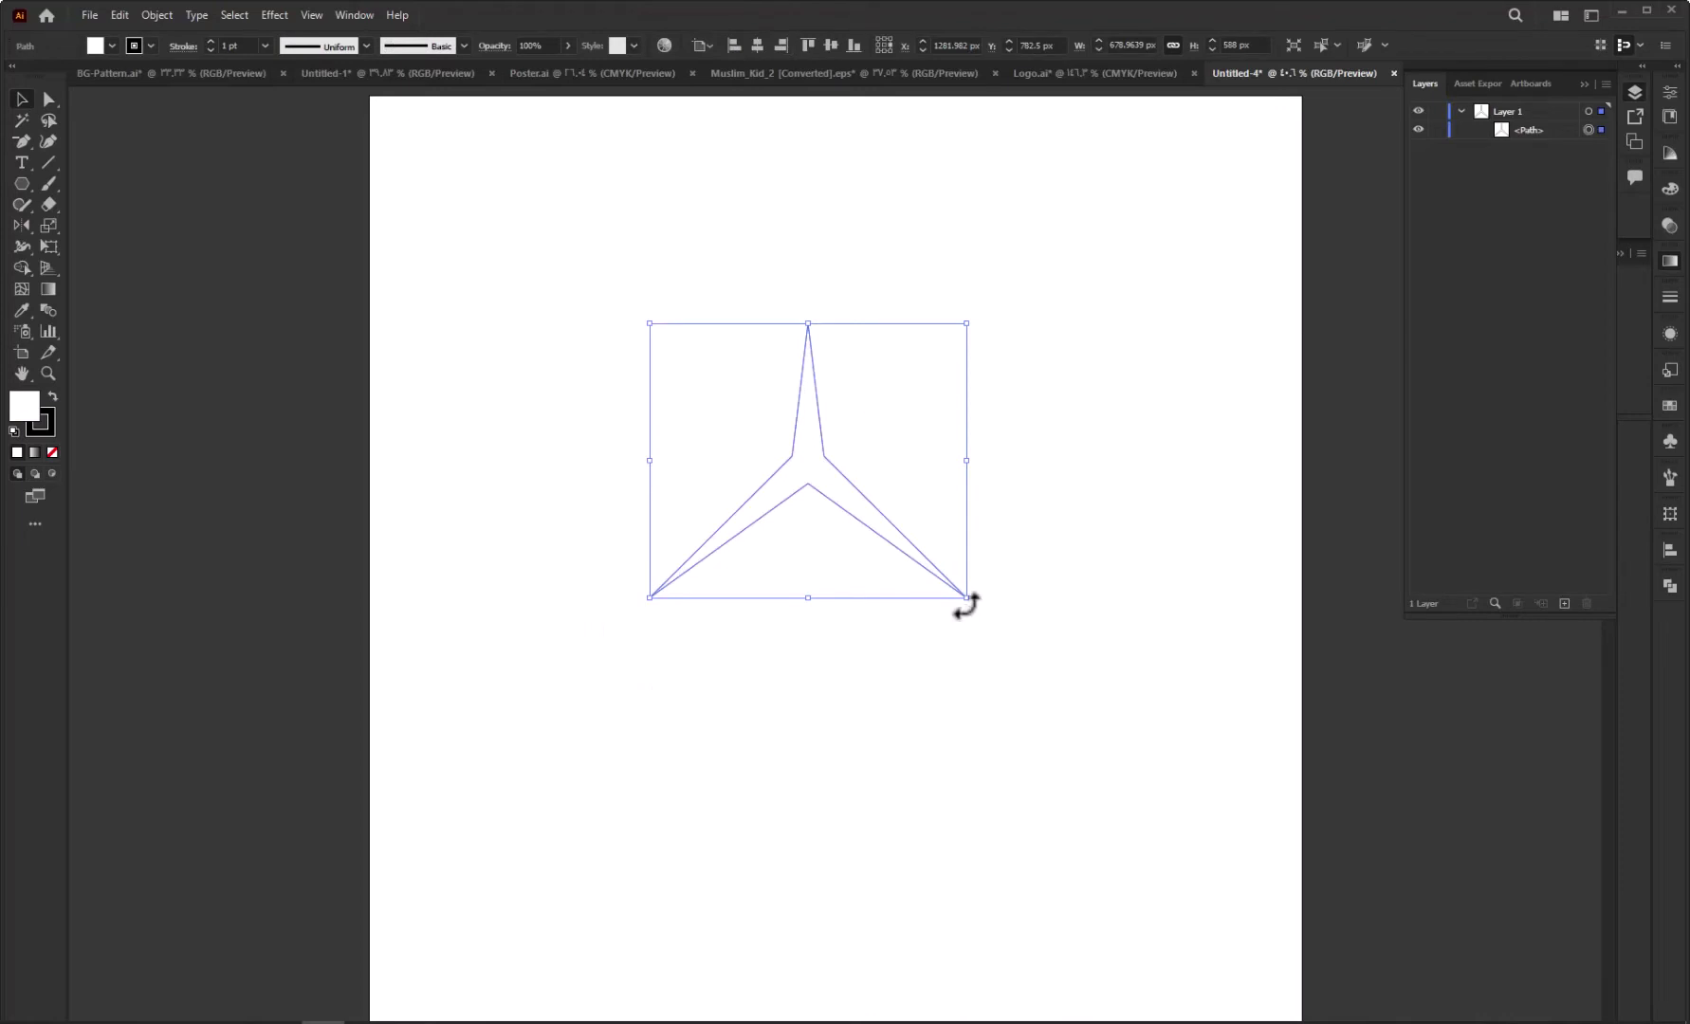
left_click_drag(966, 601, 899, 326)
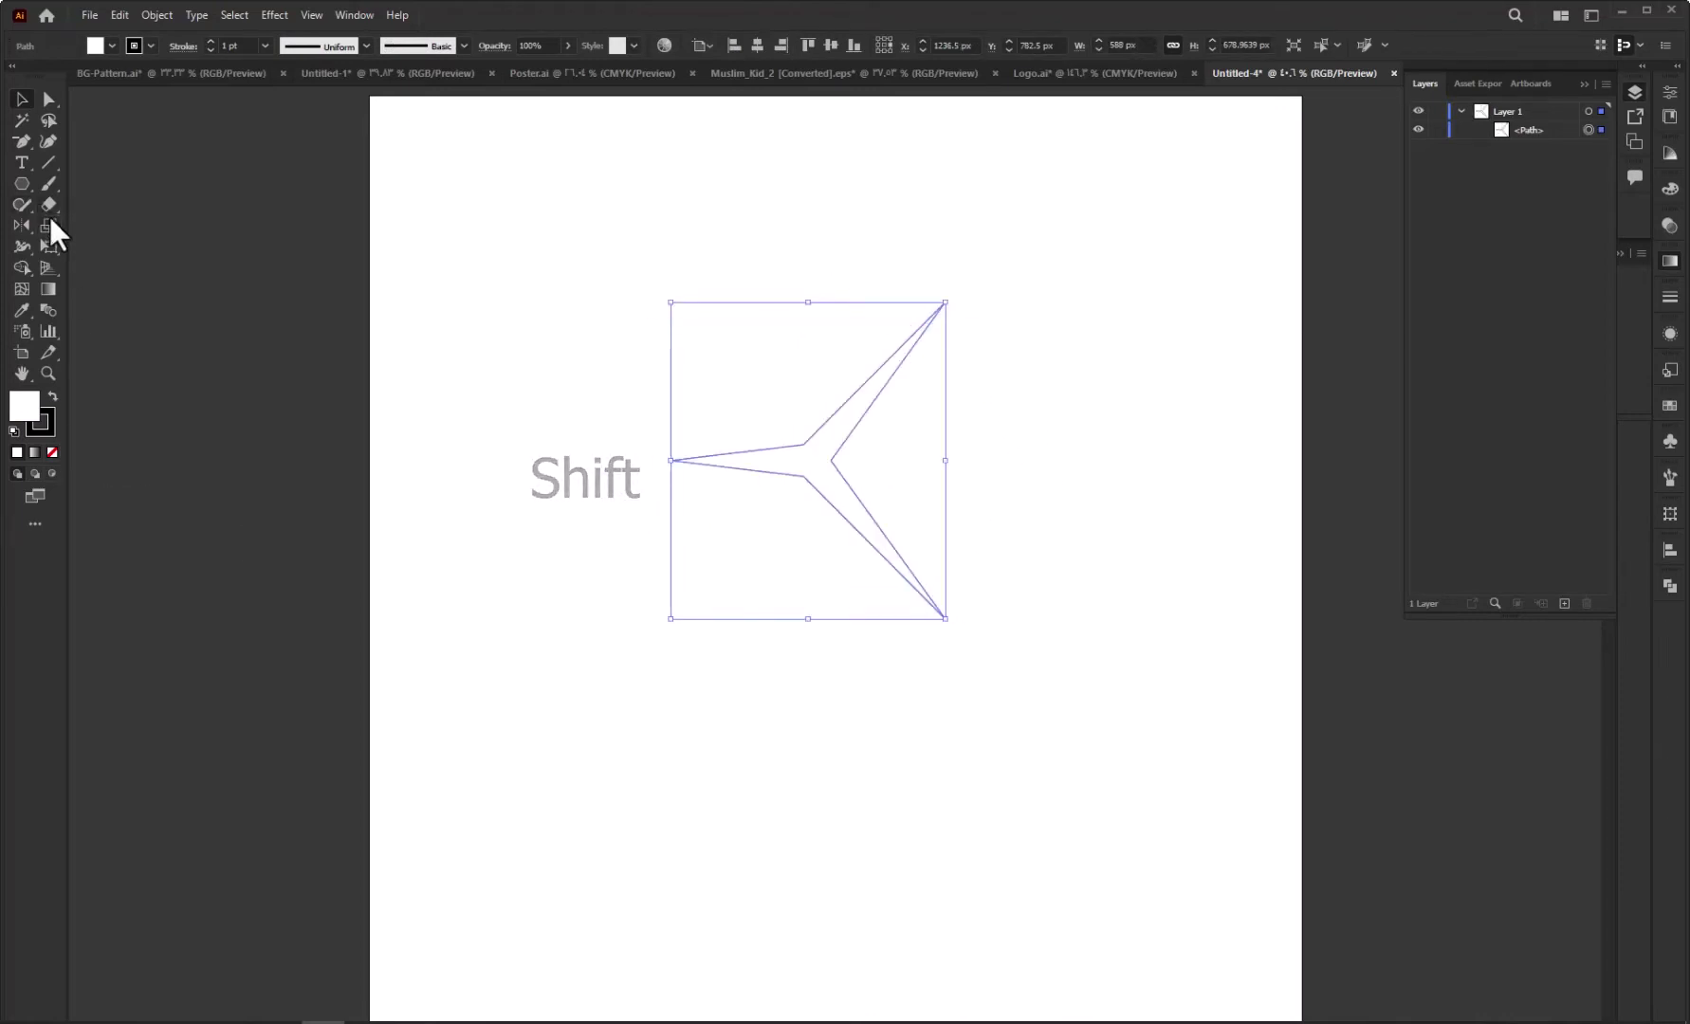
Scale the star uniformly to 20%
left_click(47, 216)
double_click(49, 221)
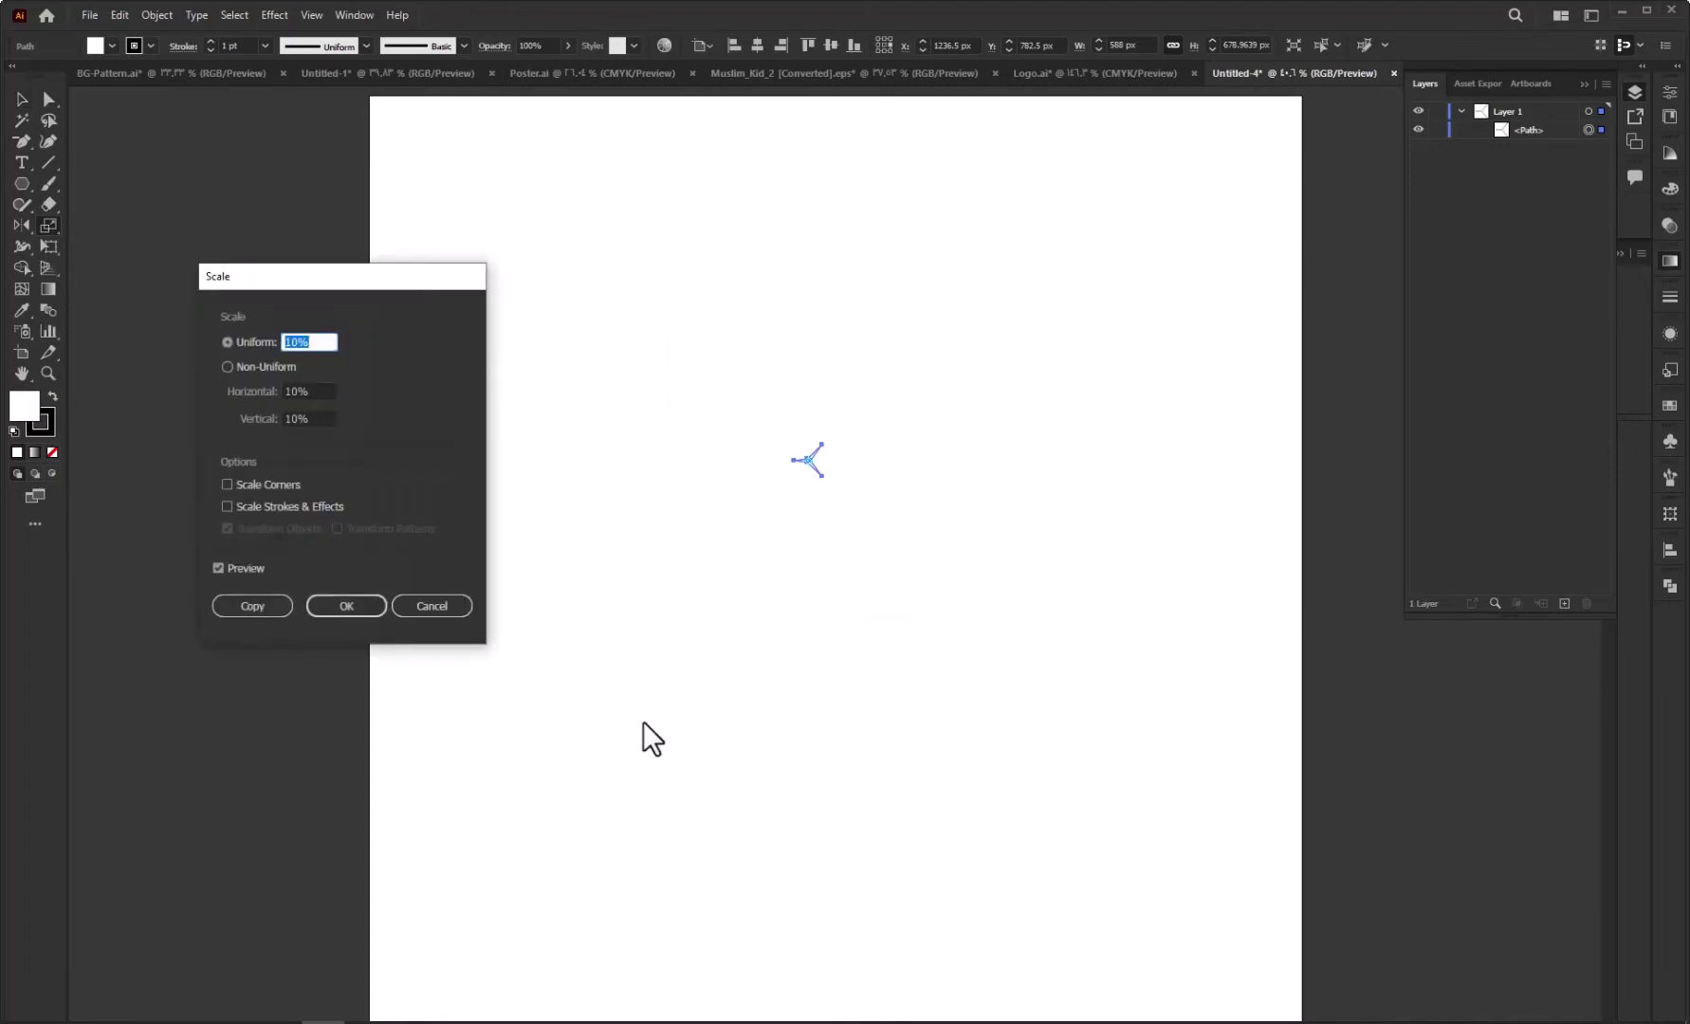
double_click(290, 342)
left_click(324, 605)
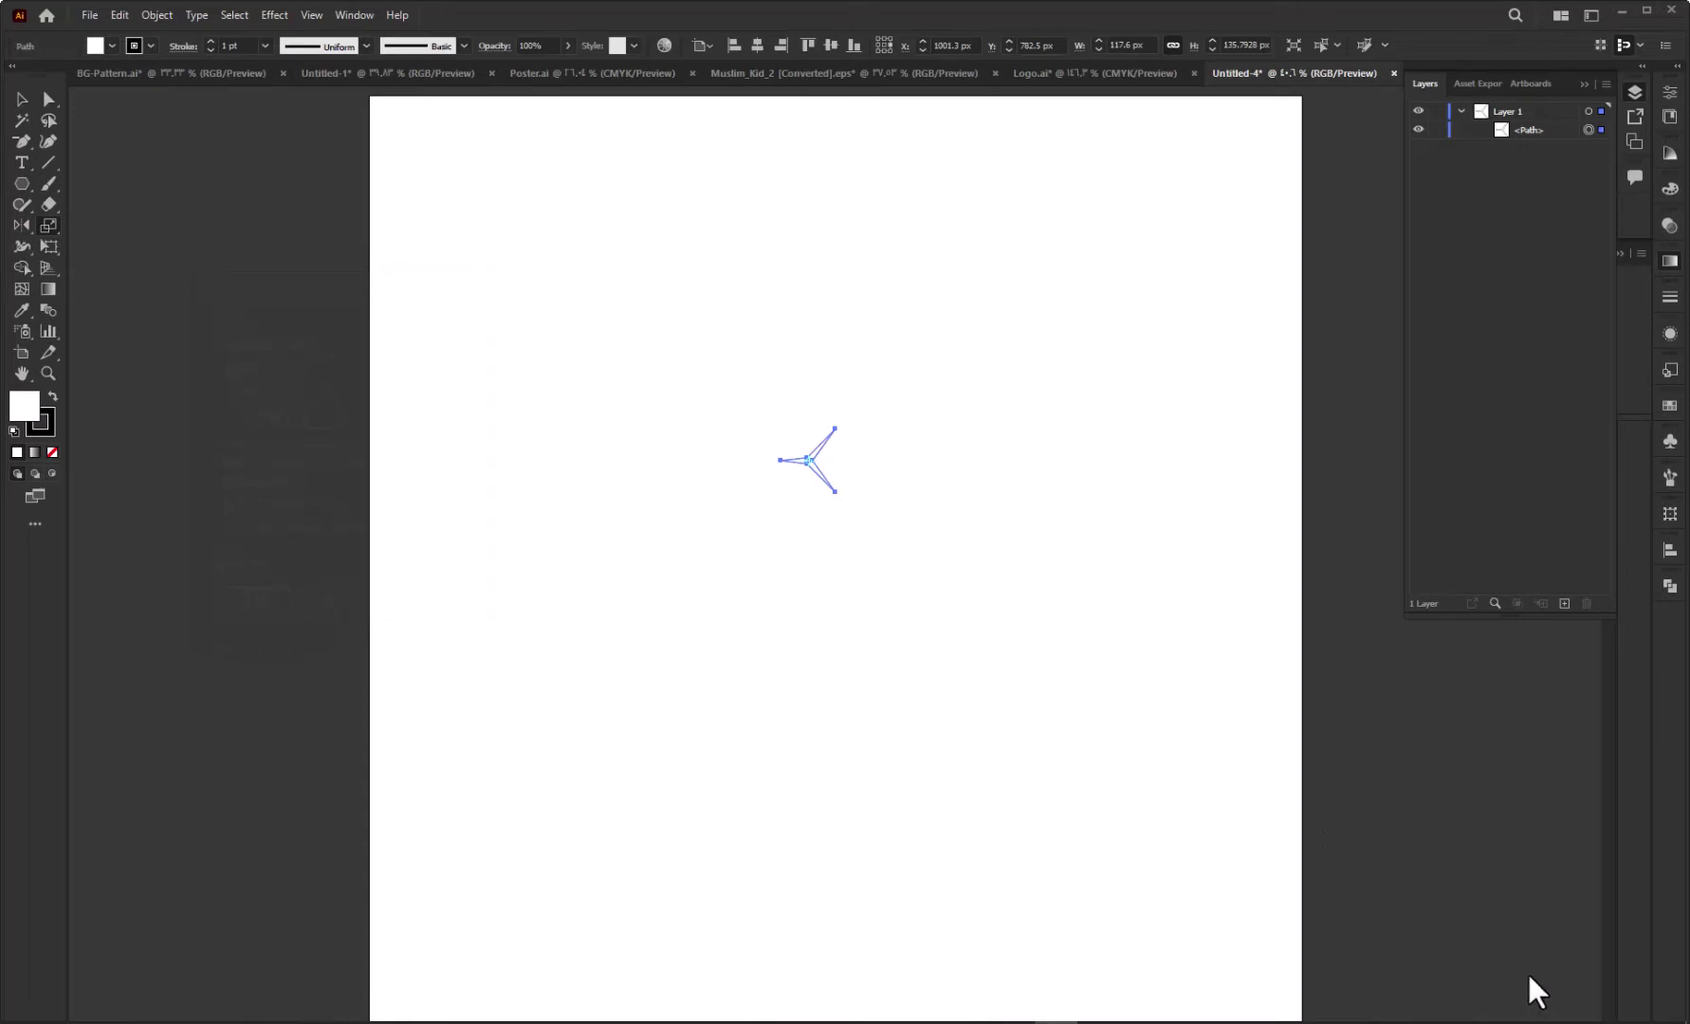
Align the small star to the artboard's bottom-right corner and duplicate it 121 px straight above
left_click(21, 100)
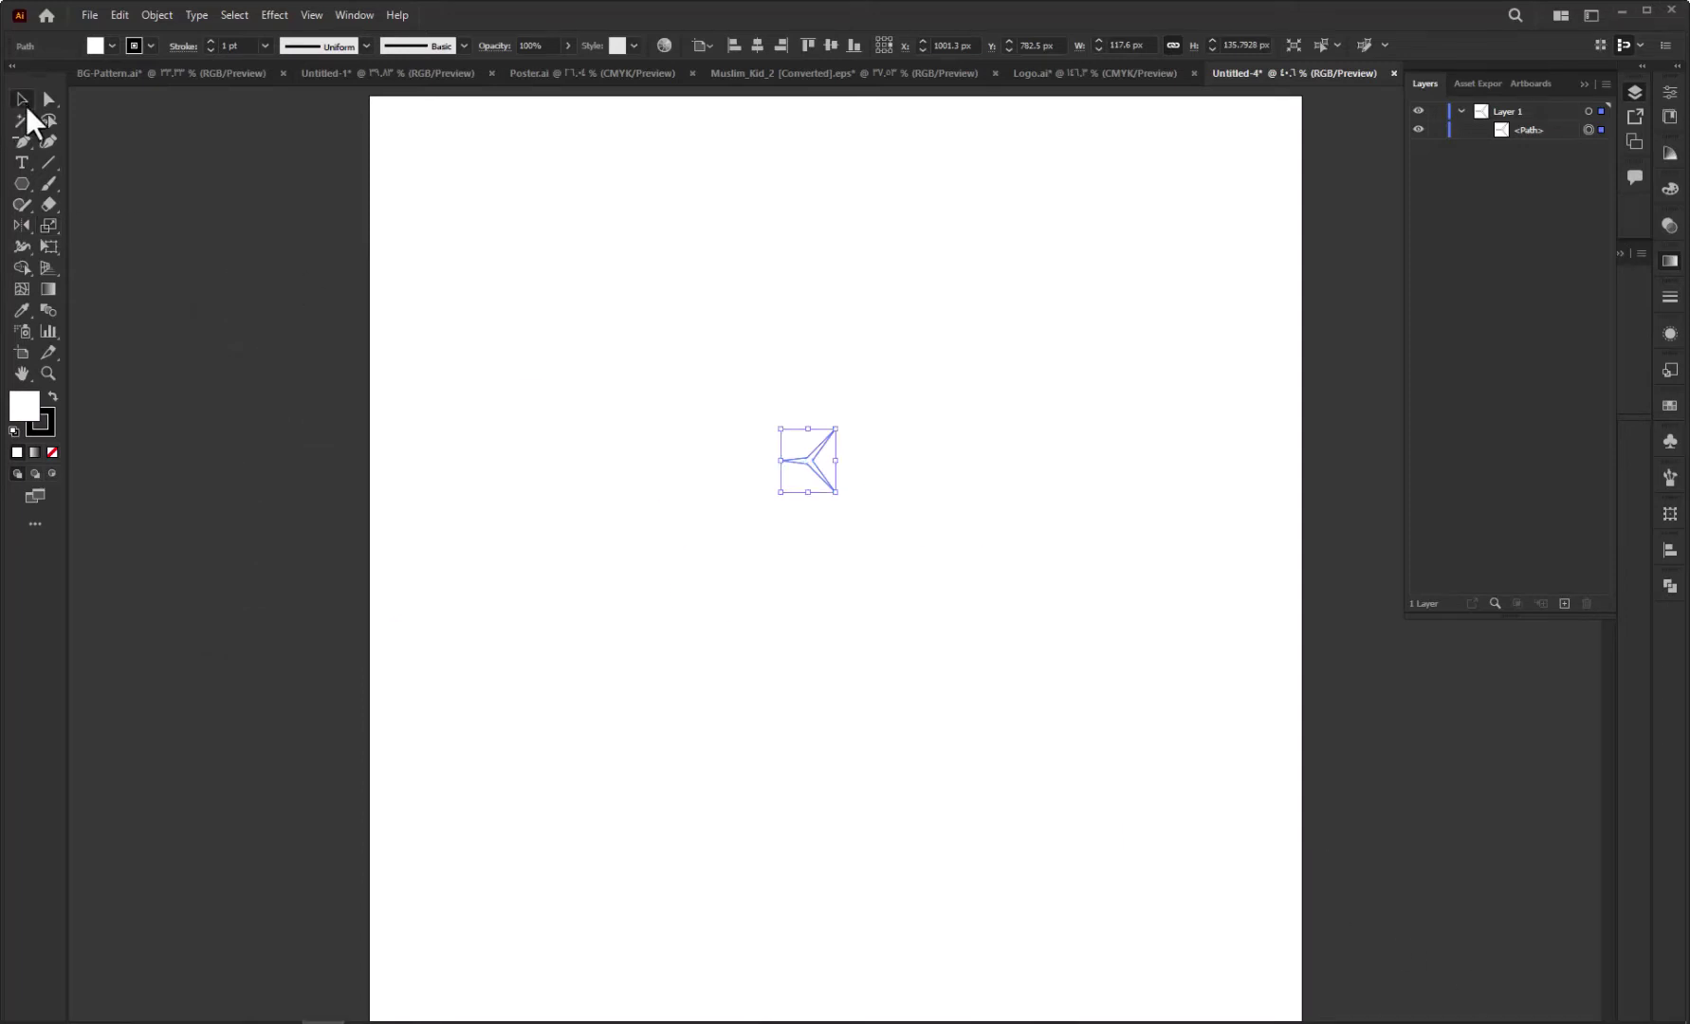
key("space")
left_click_drag(1120, 811, 1087, 682)
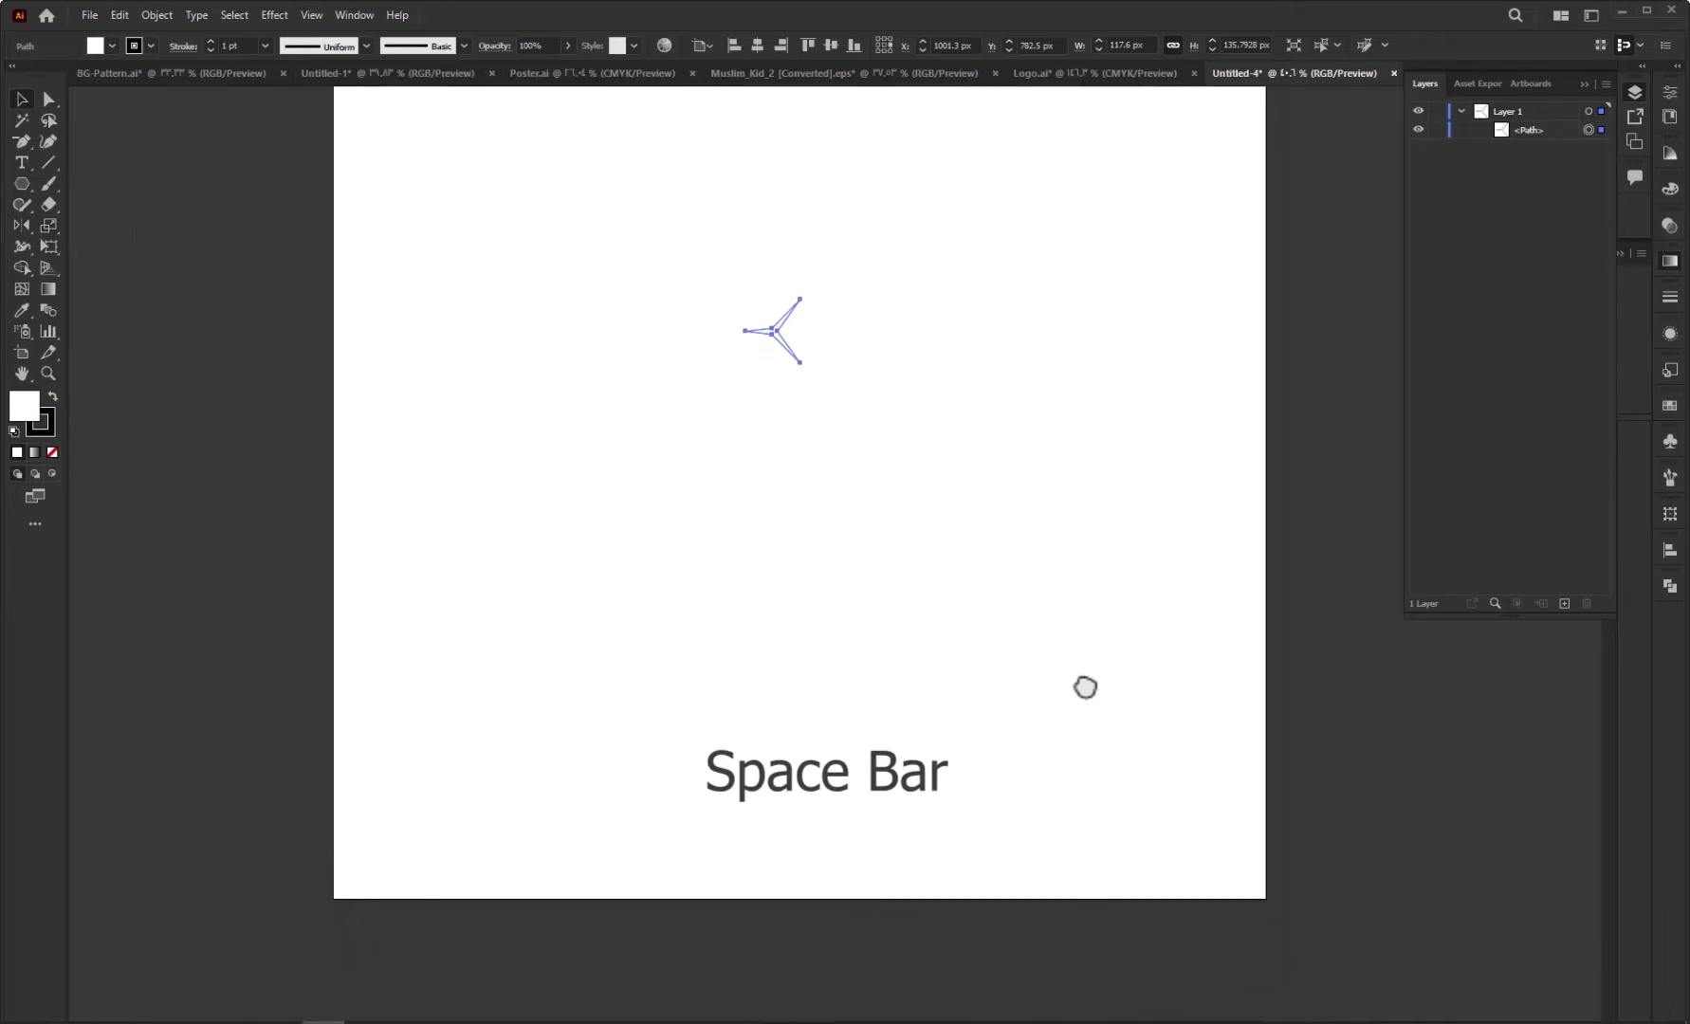
left_click_drag(752, 334, 1098, 679)
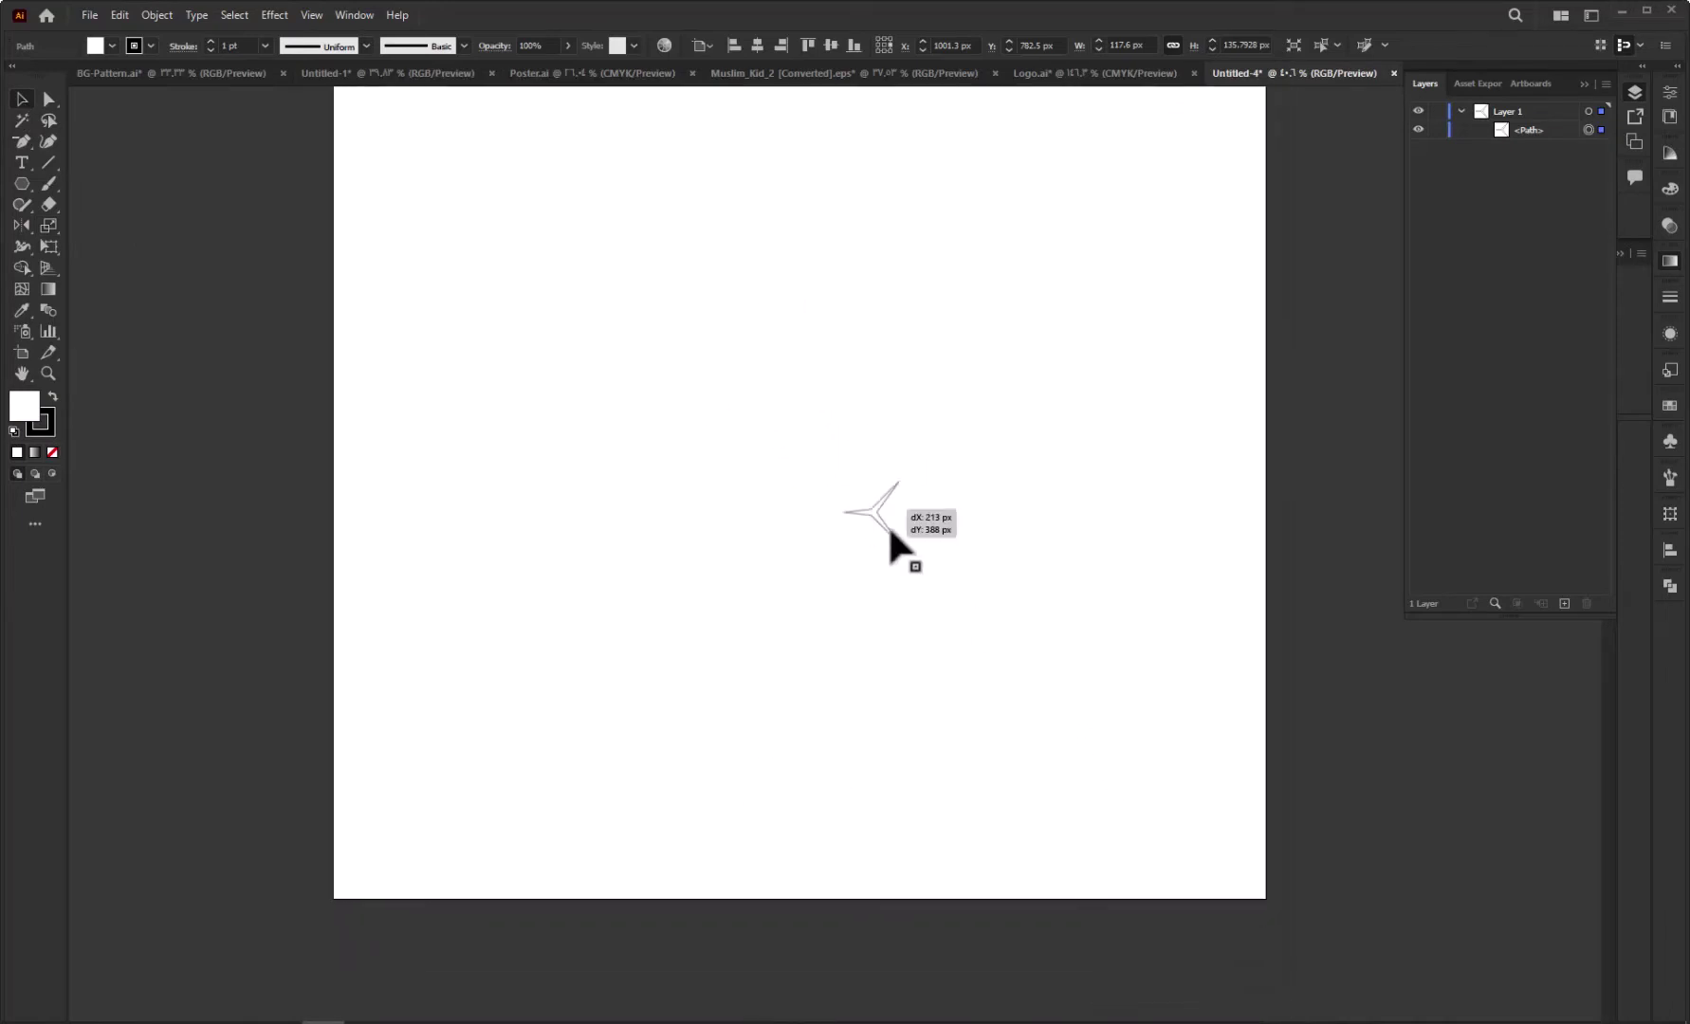
left_click(853, 46)
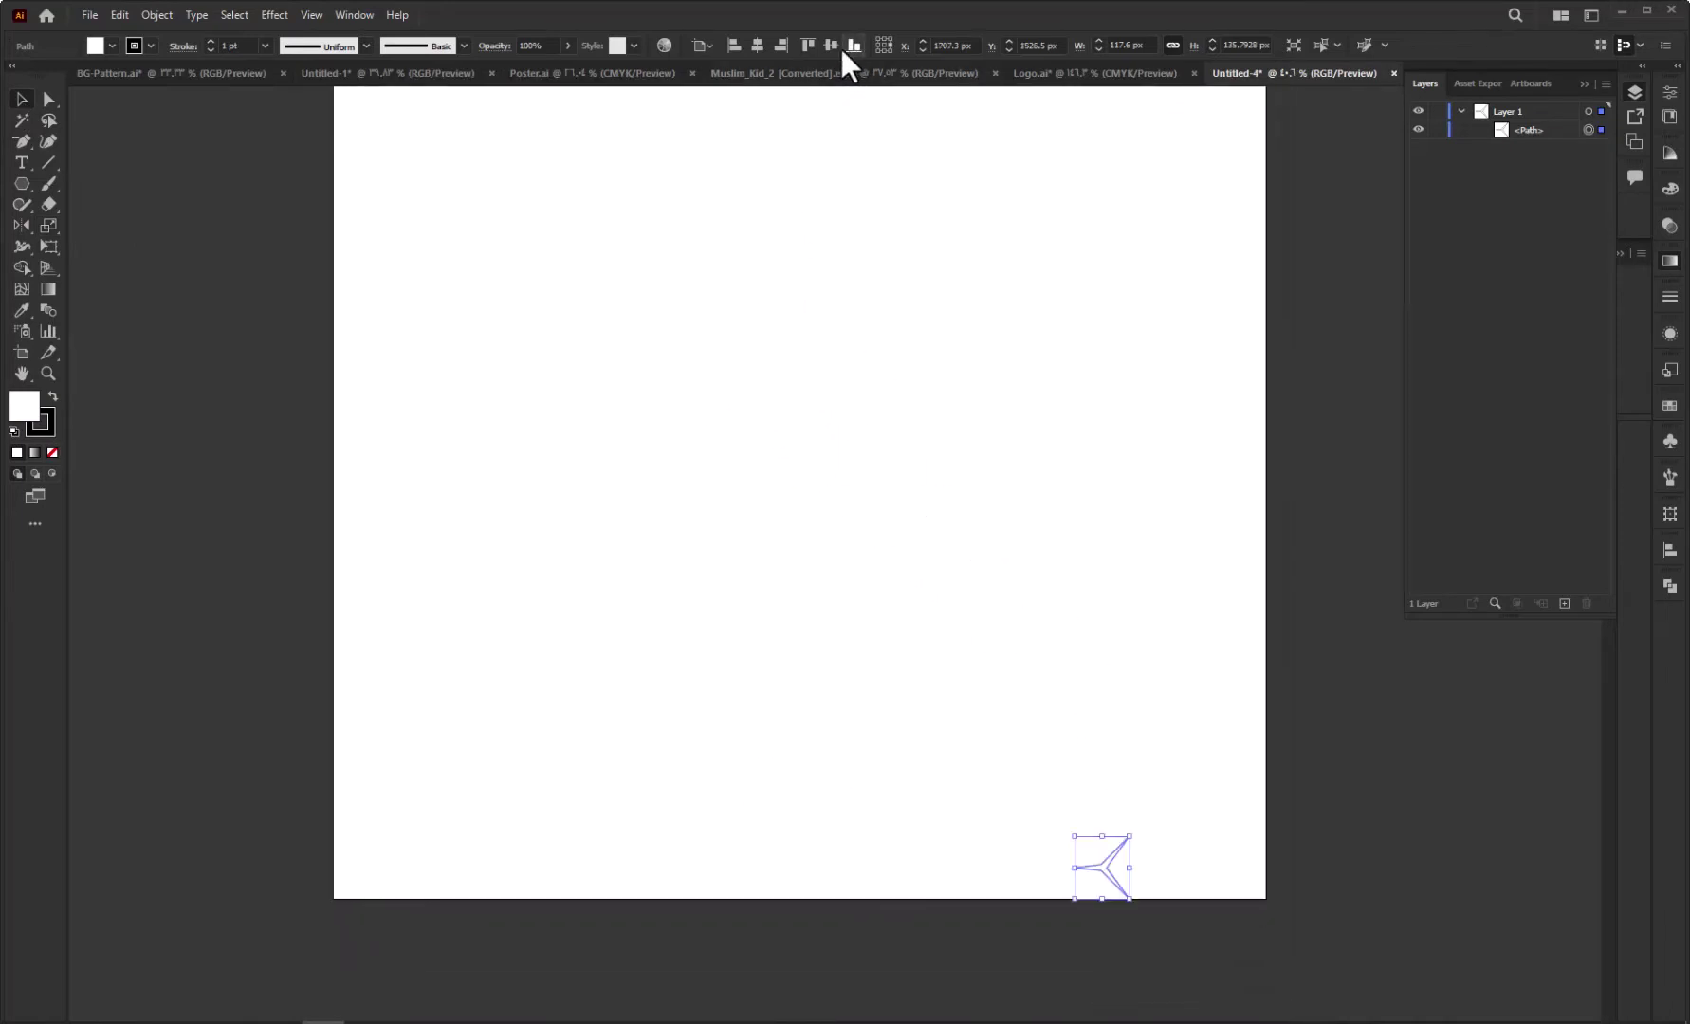
left_click(782, 43)
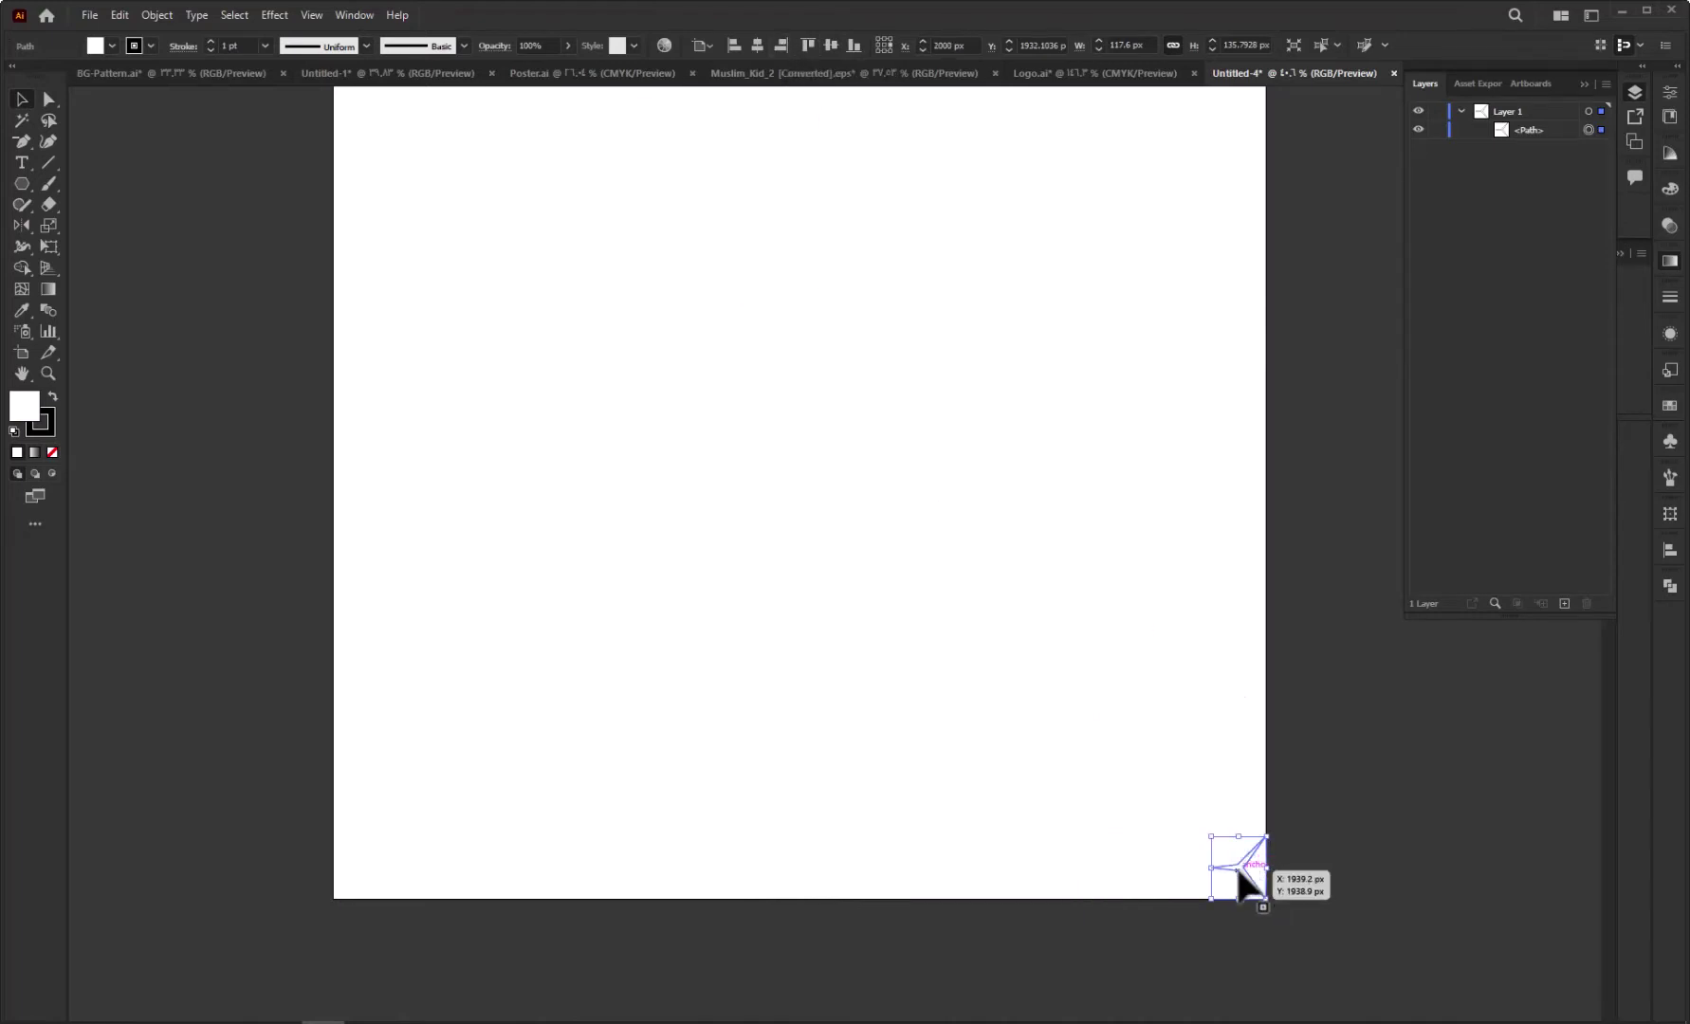
left_click_drag(1246, 863, 1235, 808)
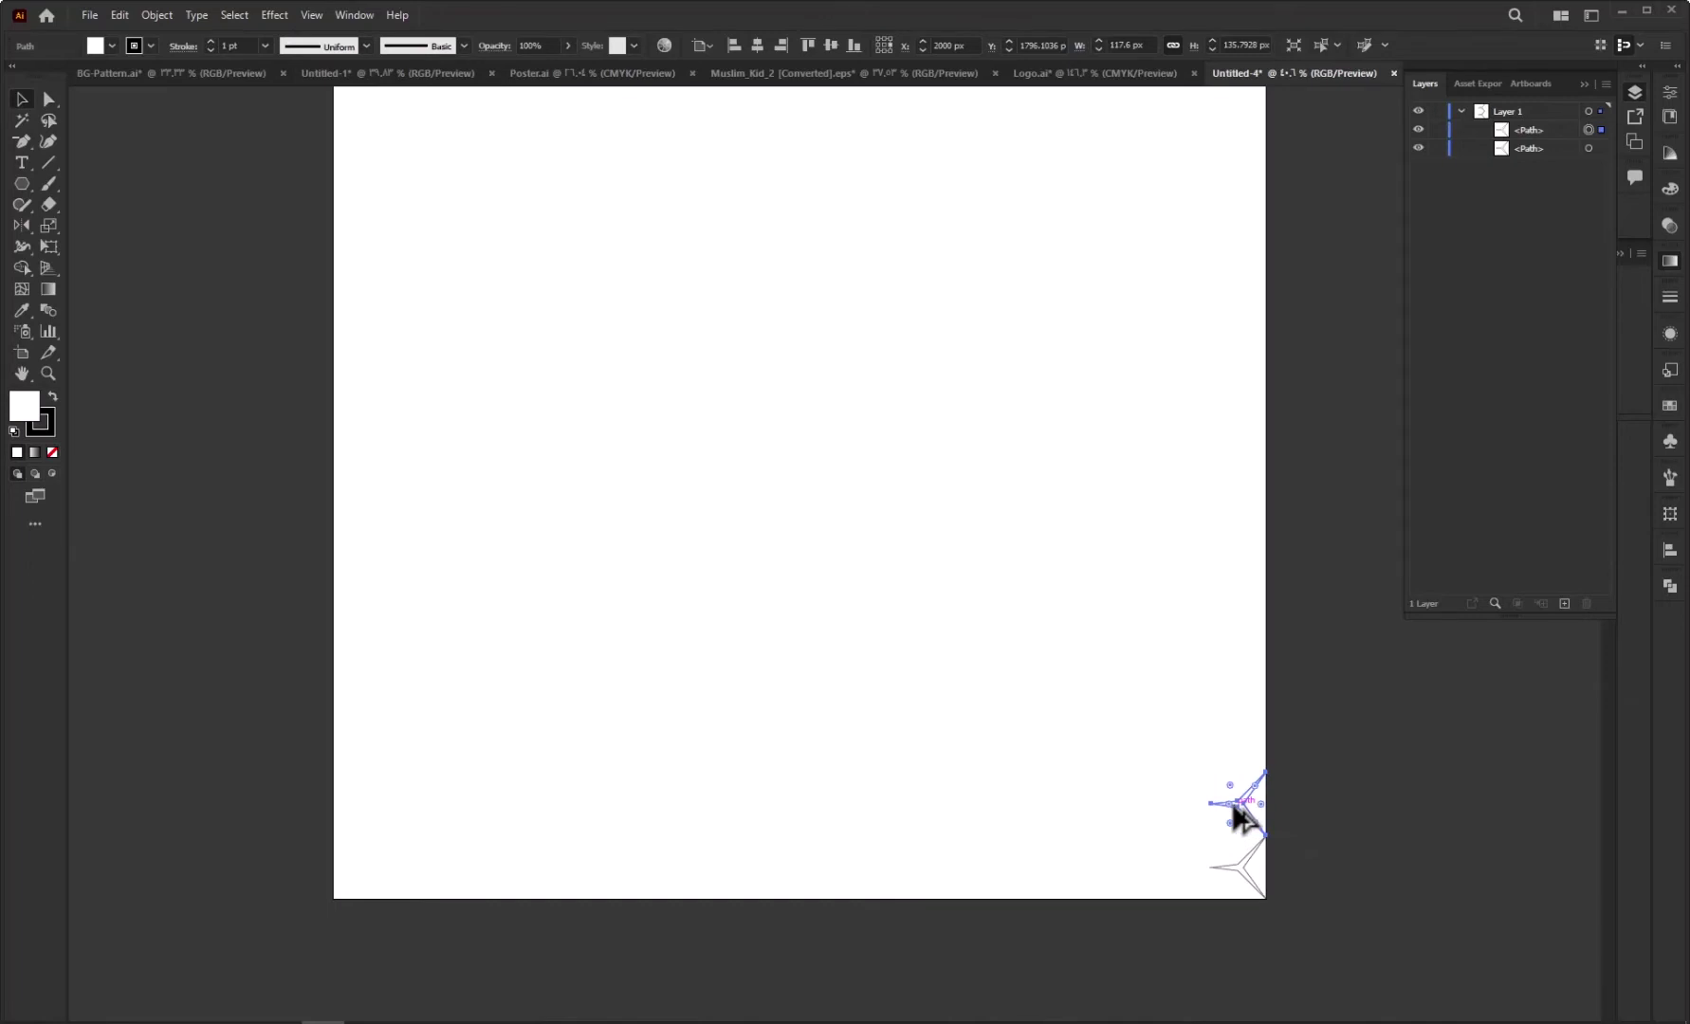
Repeat the upward copy with Ctrl+D to stack stars past the artboard top, then select the whole column
key("ctrl+d")
key("ctrl+d")
key("ctrl+d")
key("ctrl+d")
key("ctrl+d")
key("ctrl+d")
key("ctrl+d")
key("ctrl+d")
key("ctrl+d")
key("ctrl+d")
key("ctrl+d")
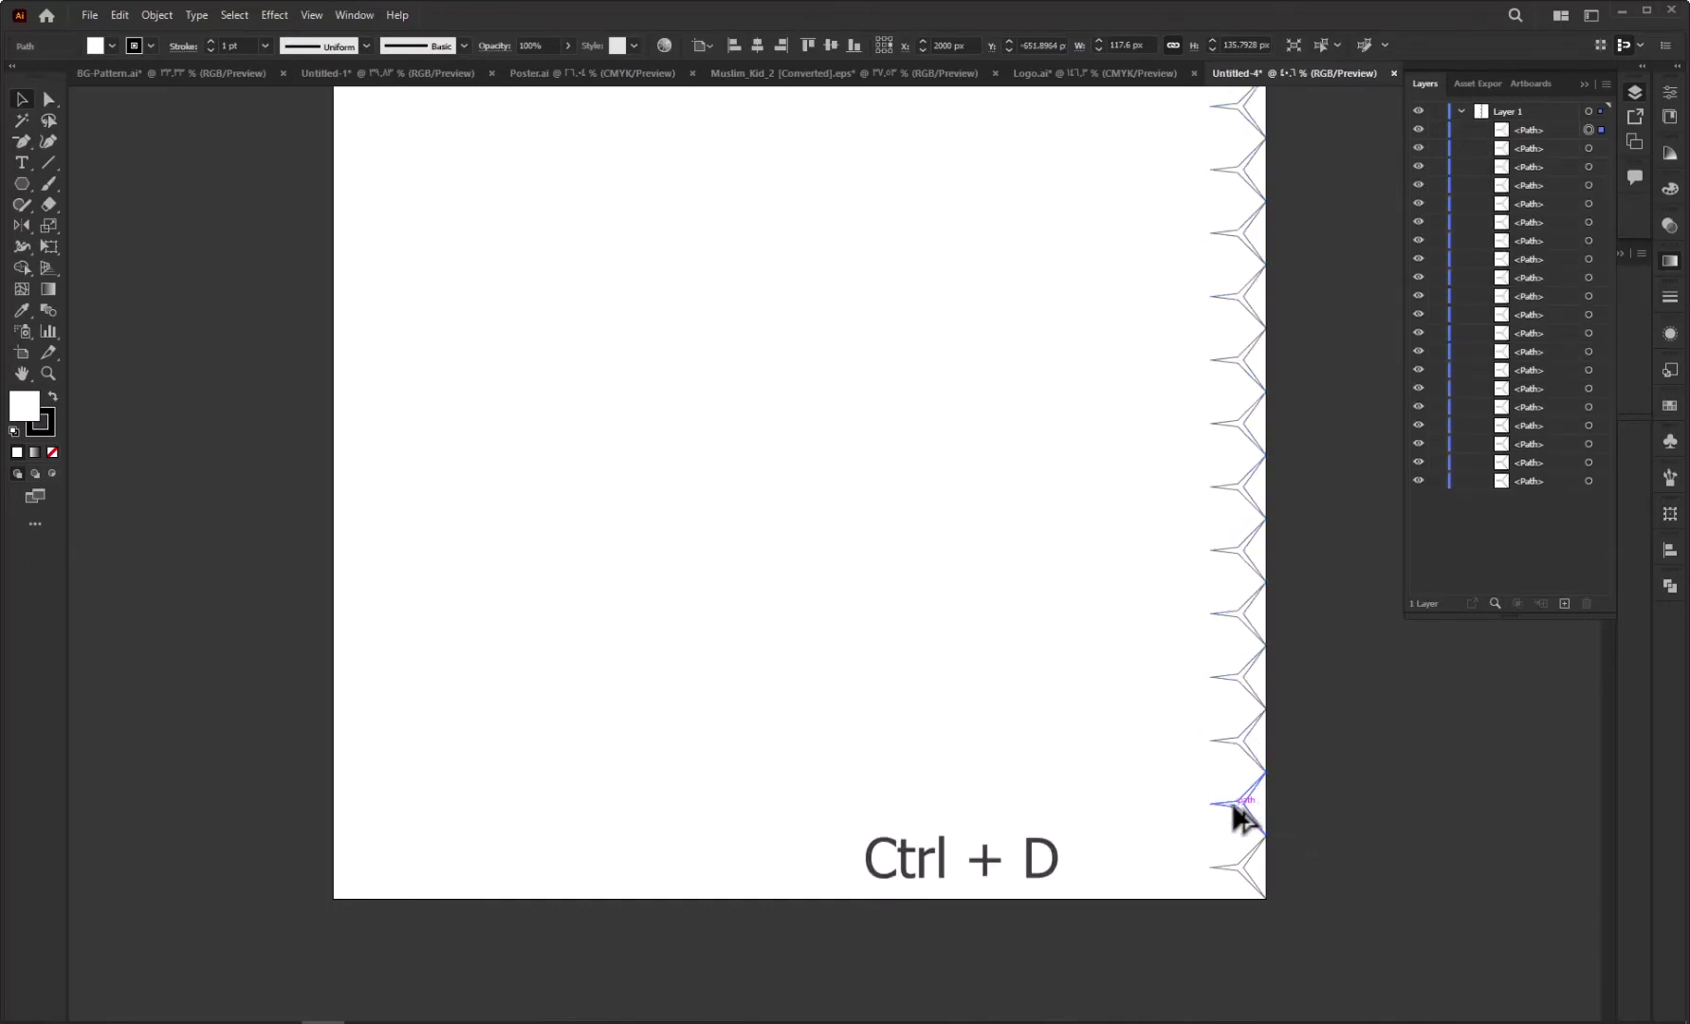
mouse_move(1166, 378)
left_mouse_down()
mouse_move(1053, 709)
mouse_move(1057, 917)
mouse_move(1071, 707)
left_mouse_up()
key("ctrl+minus")
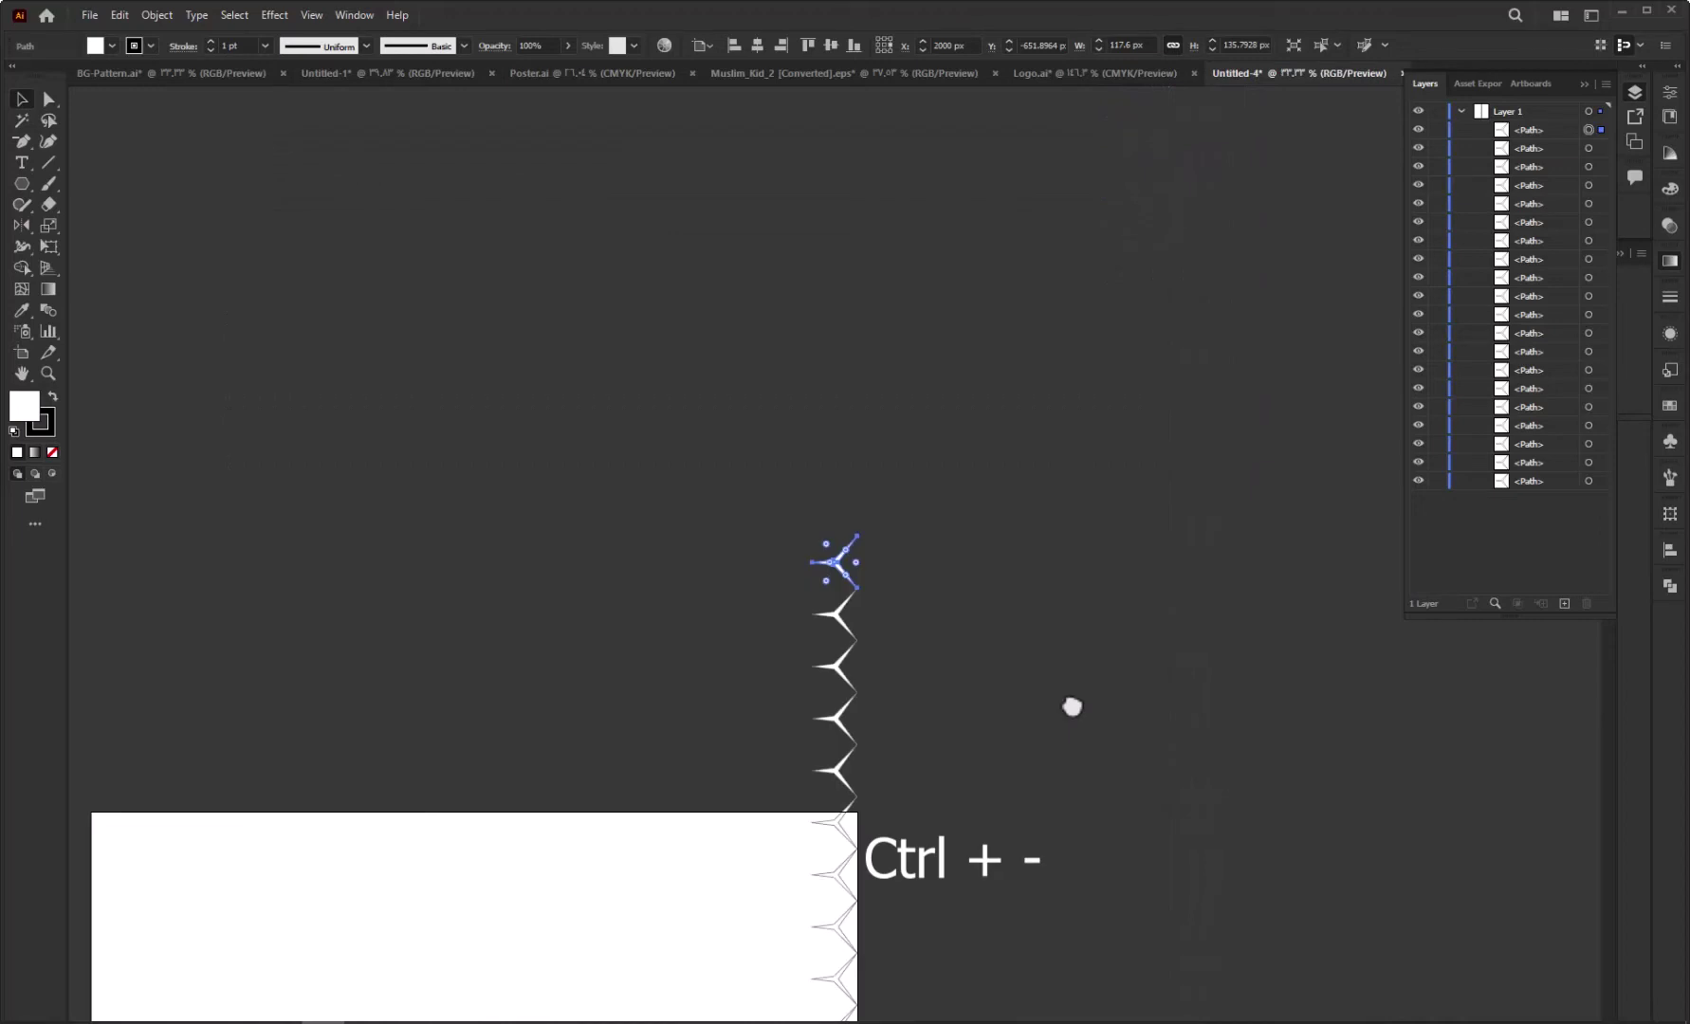
key("ctrl+minus")
key("ctrl+minus")
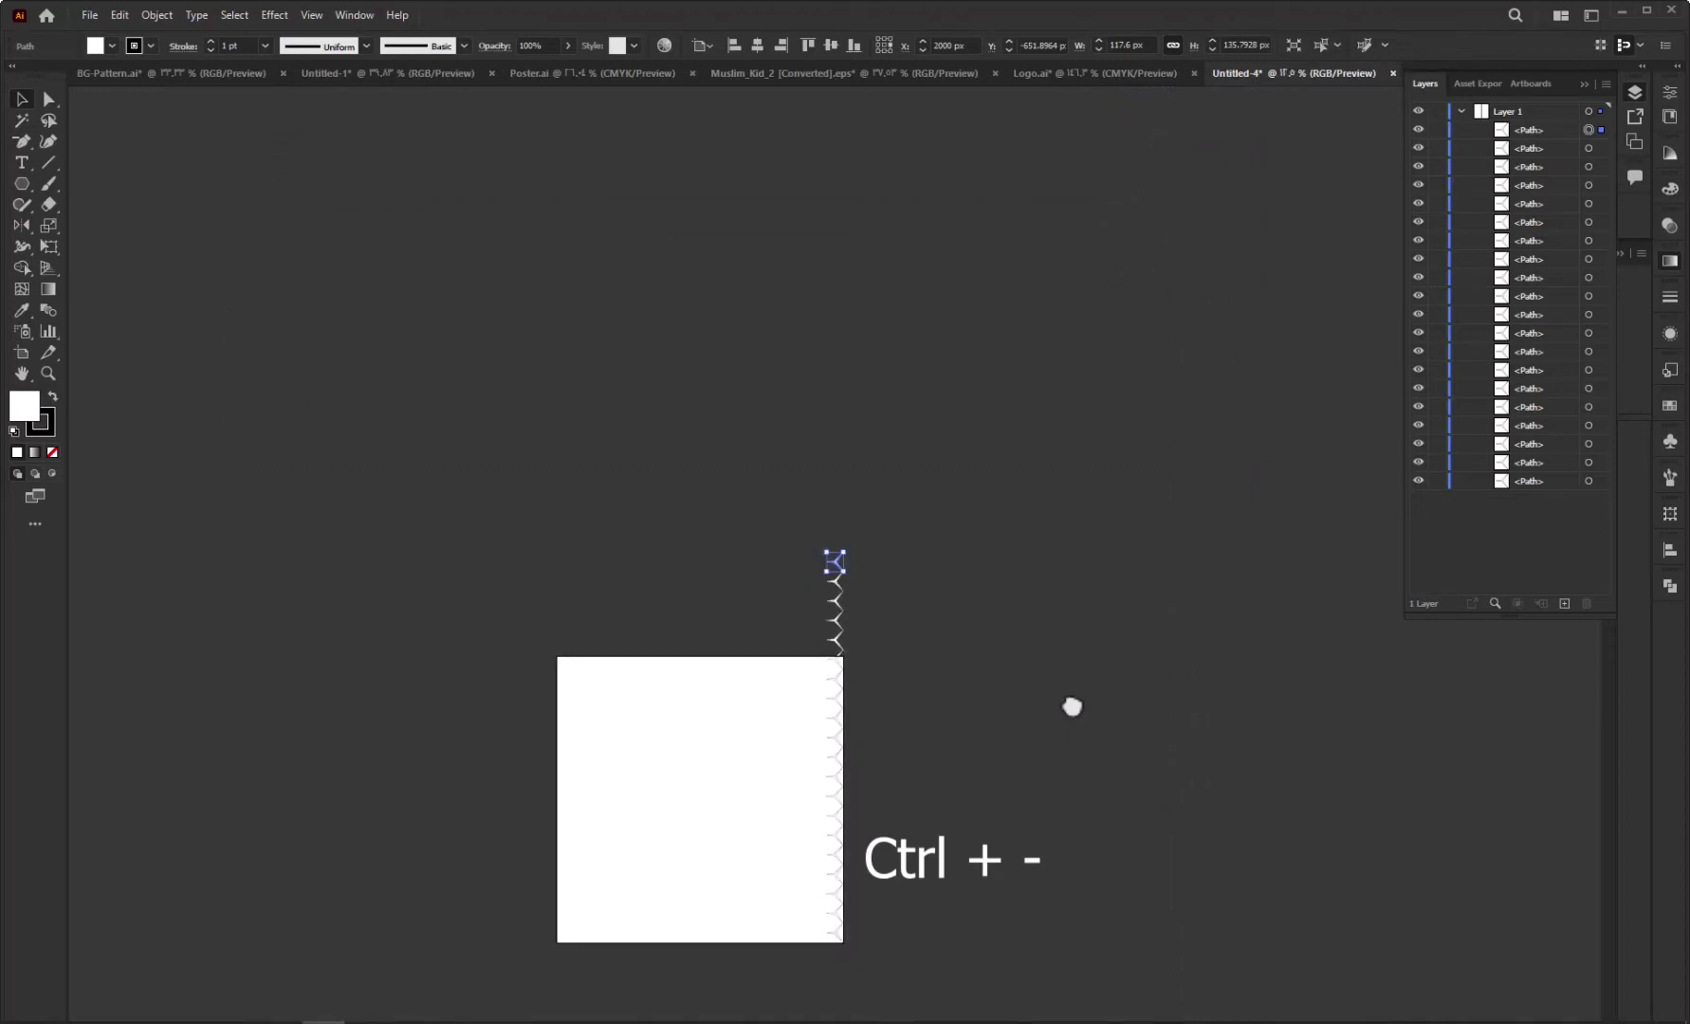
left_click_drag(696, 773, 775, 506)
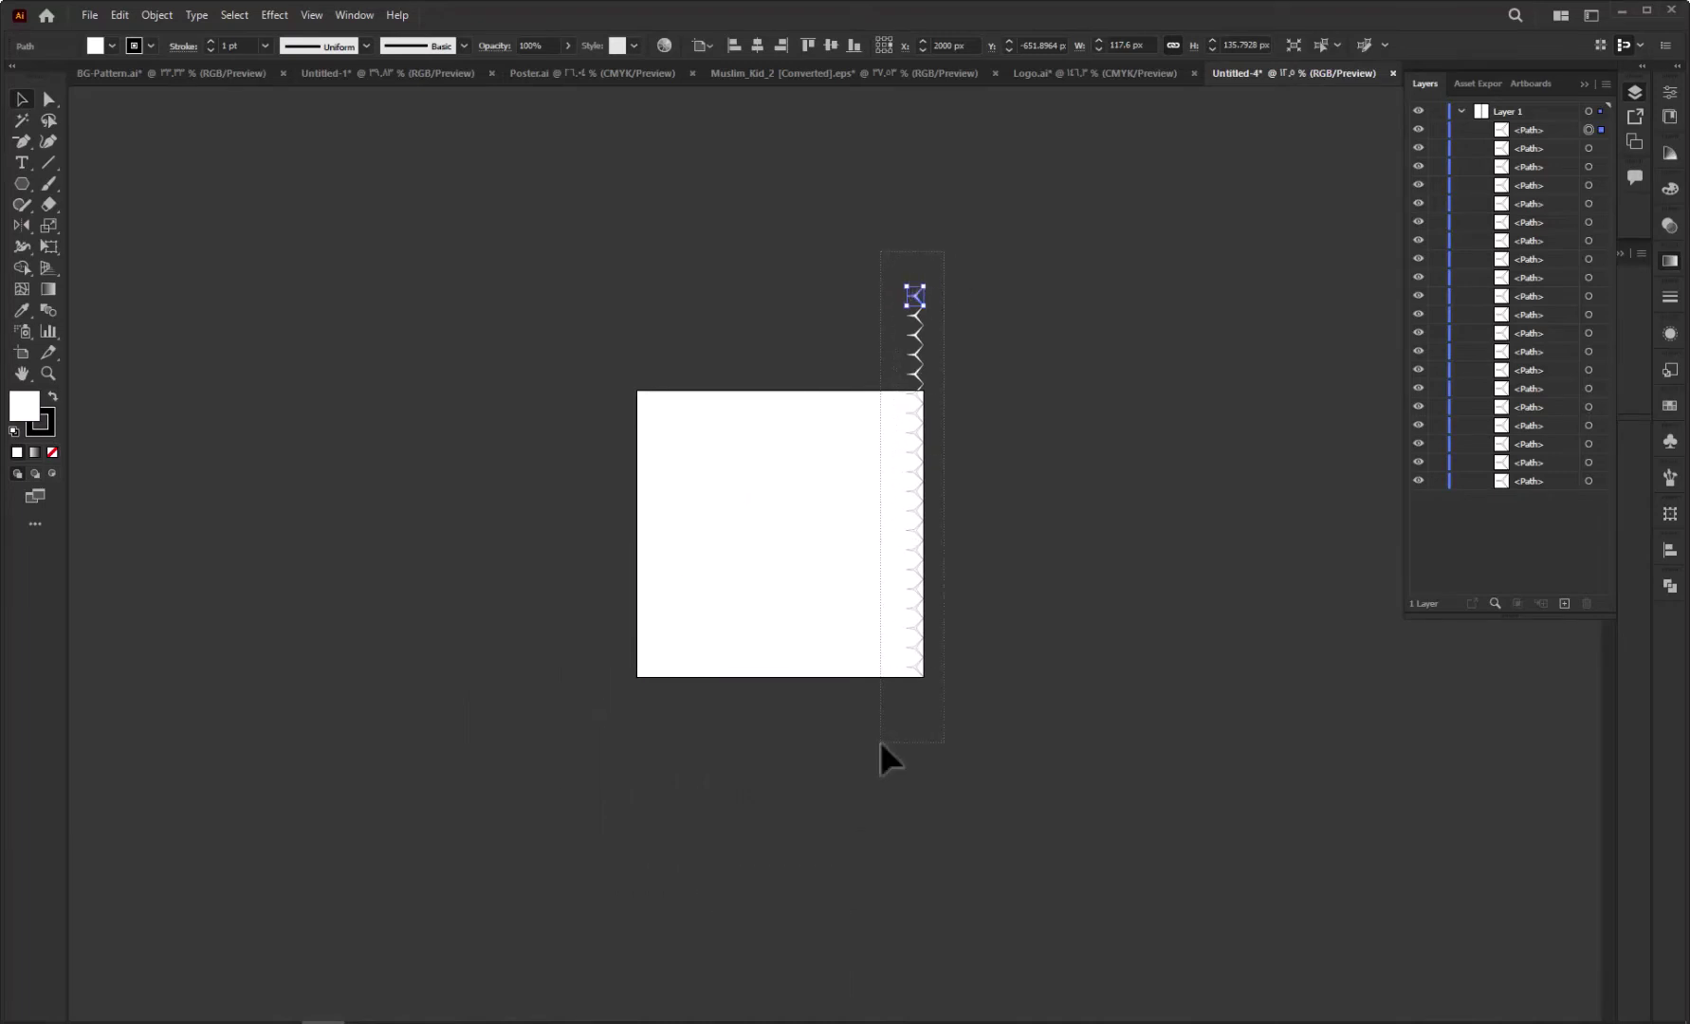
left_click_drag(881, 741, 881, 741)
Group the star column, centre it vertically on the artboard, and place a copy 118 px left
right_click(913, 455)
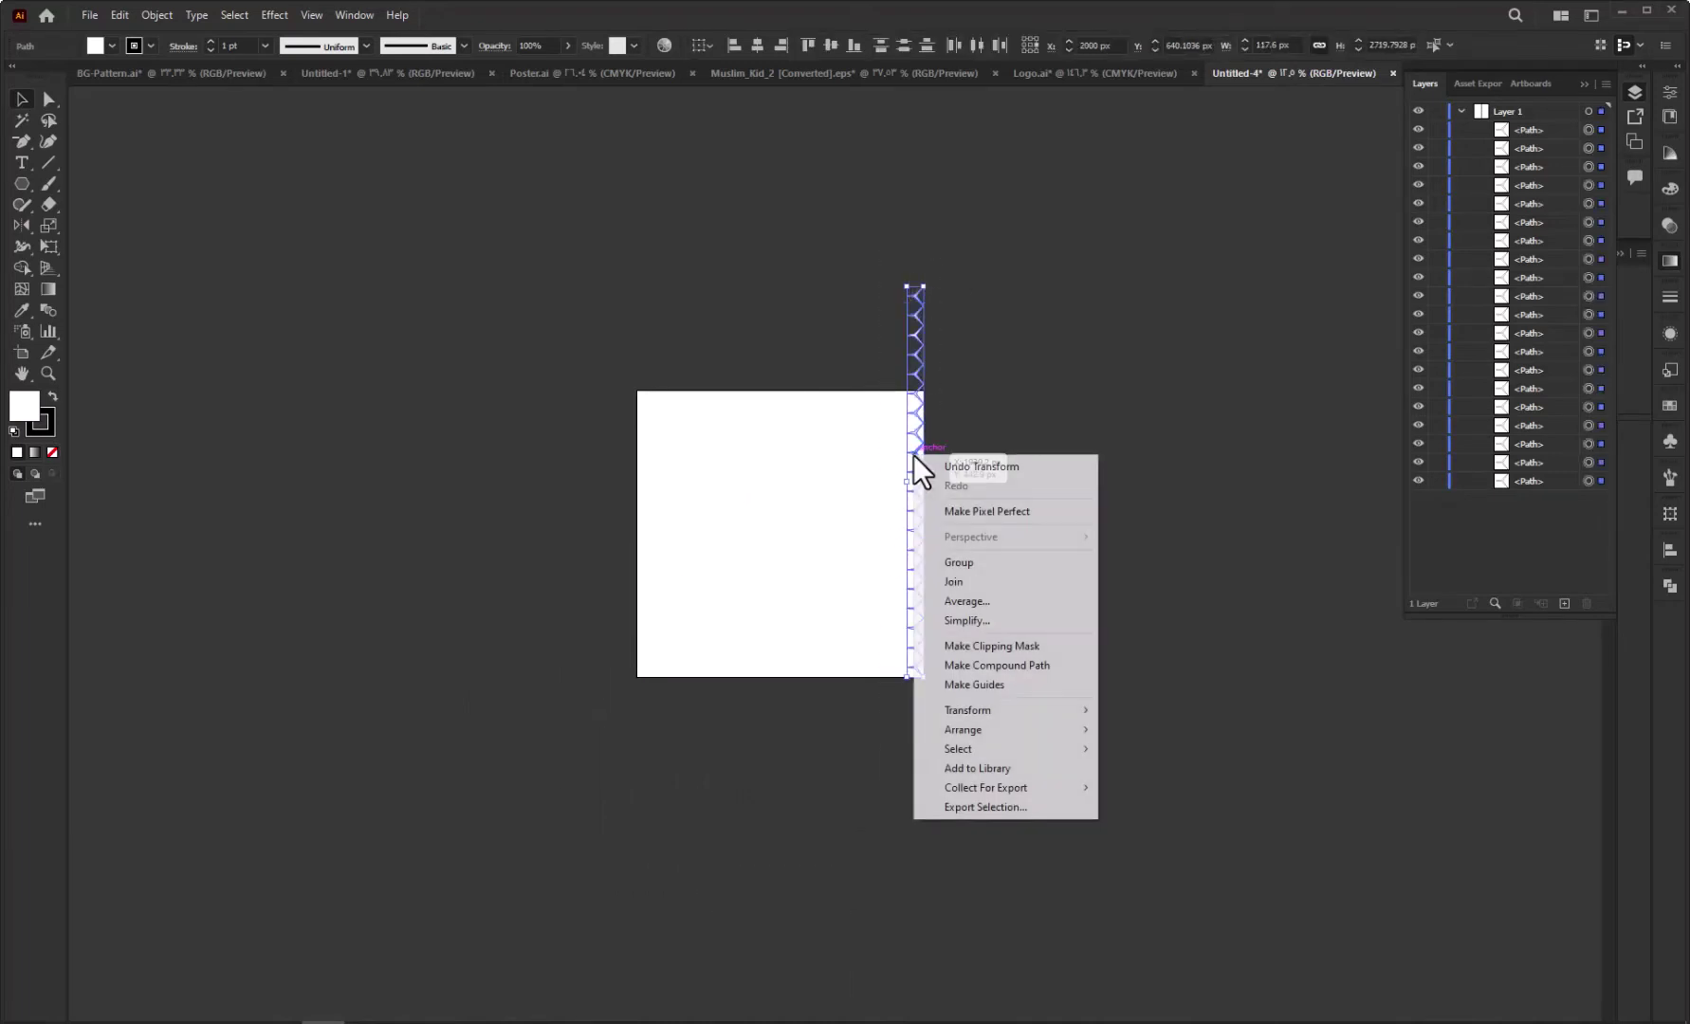
left_click(951, 563)
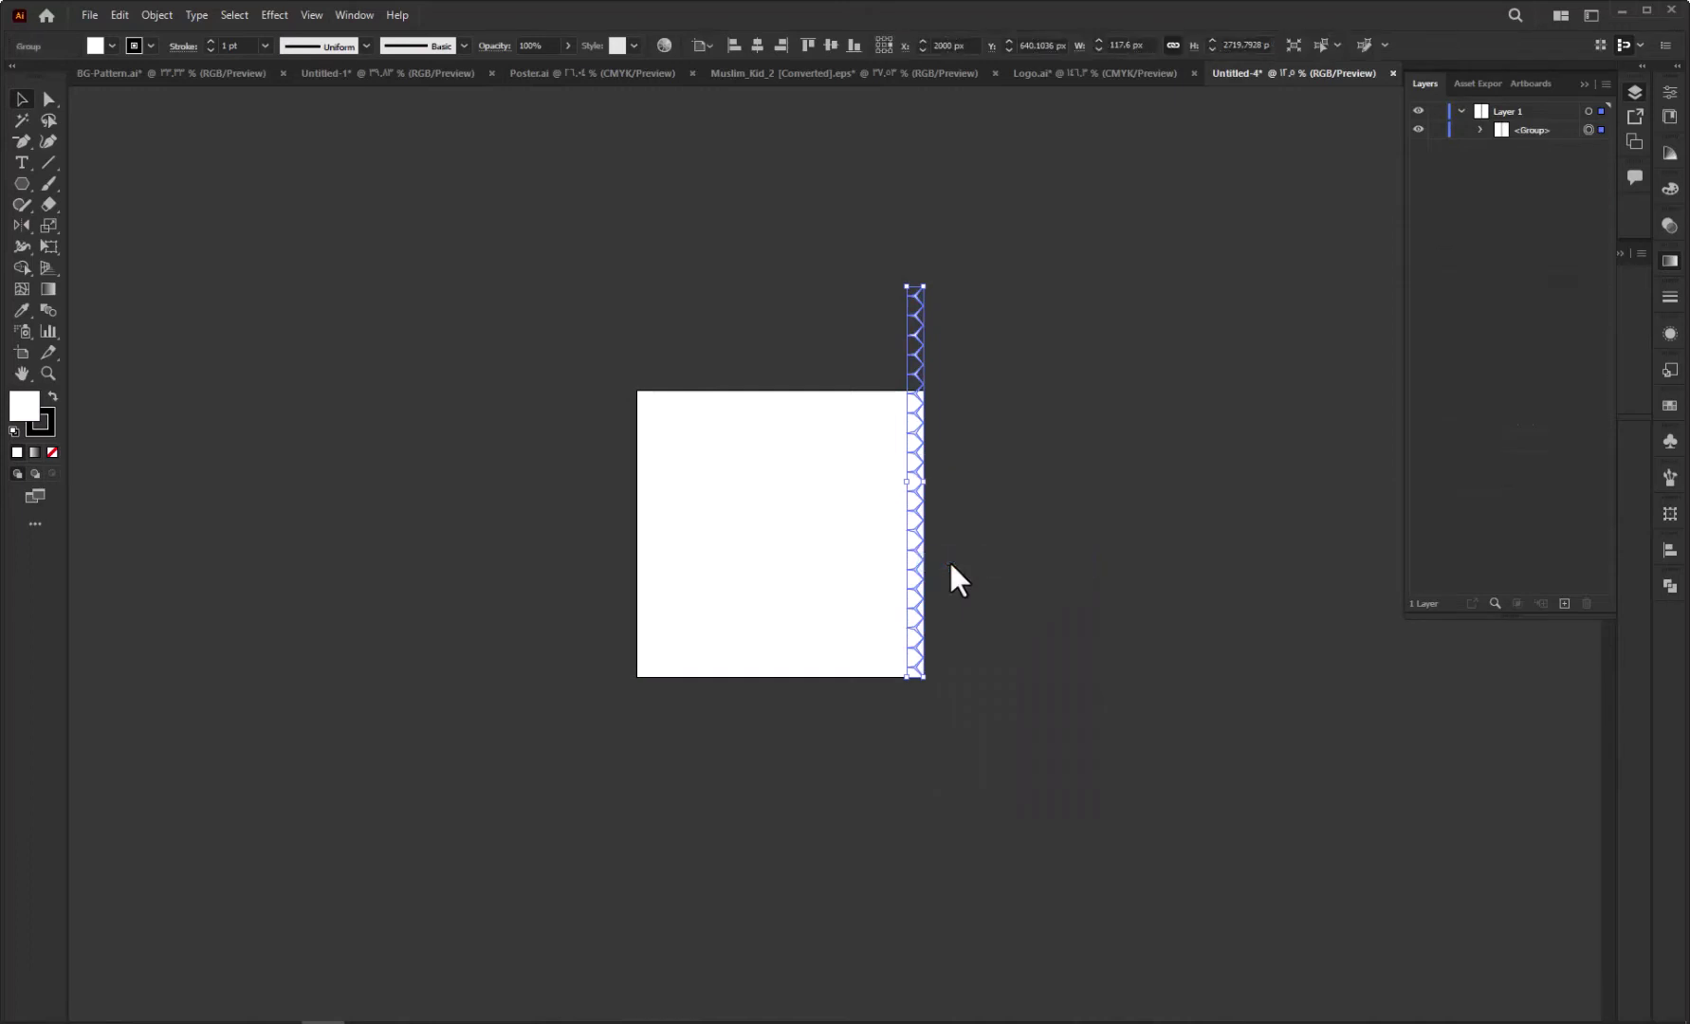
left_click(831, 44)
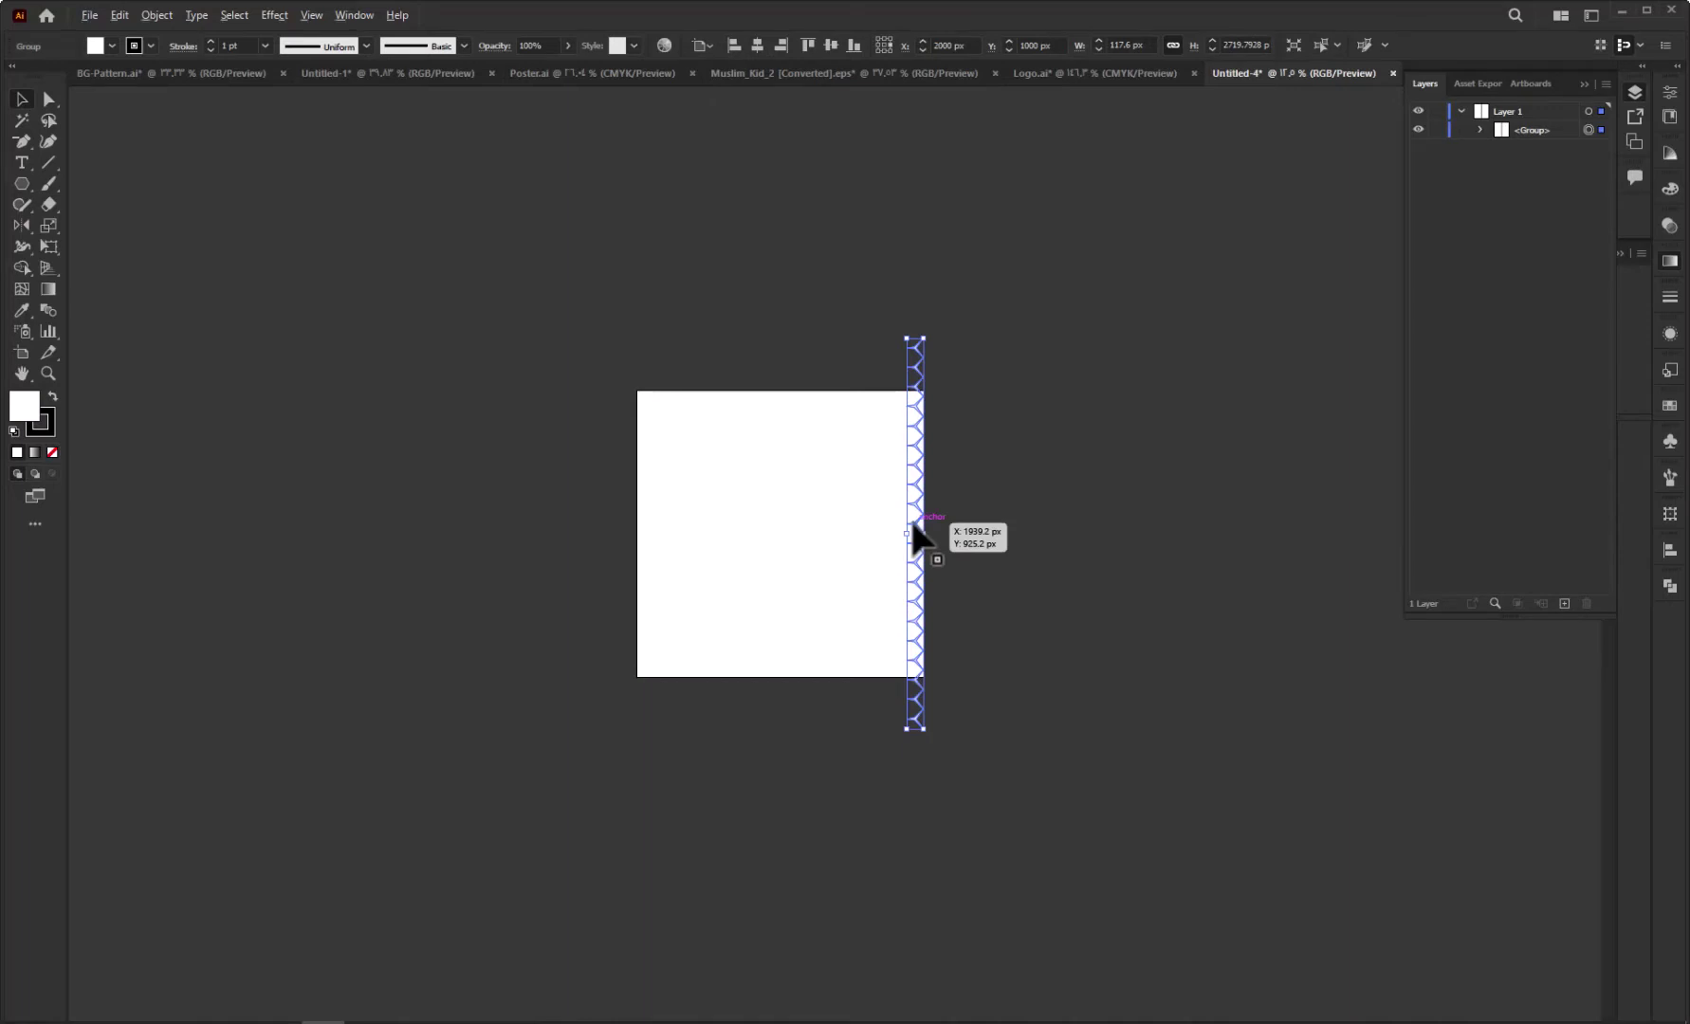
left_click_drag(912, 531, 897, 530)
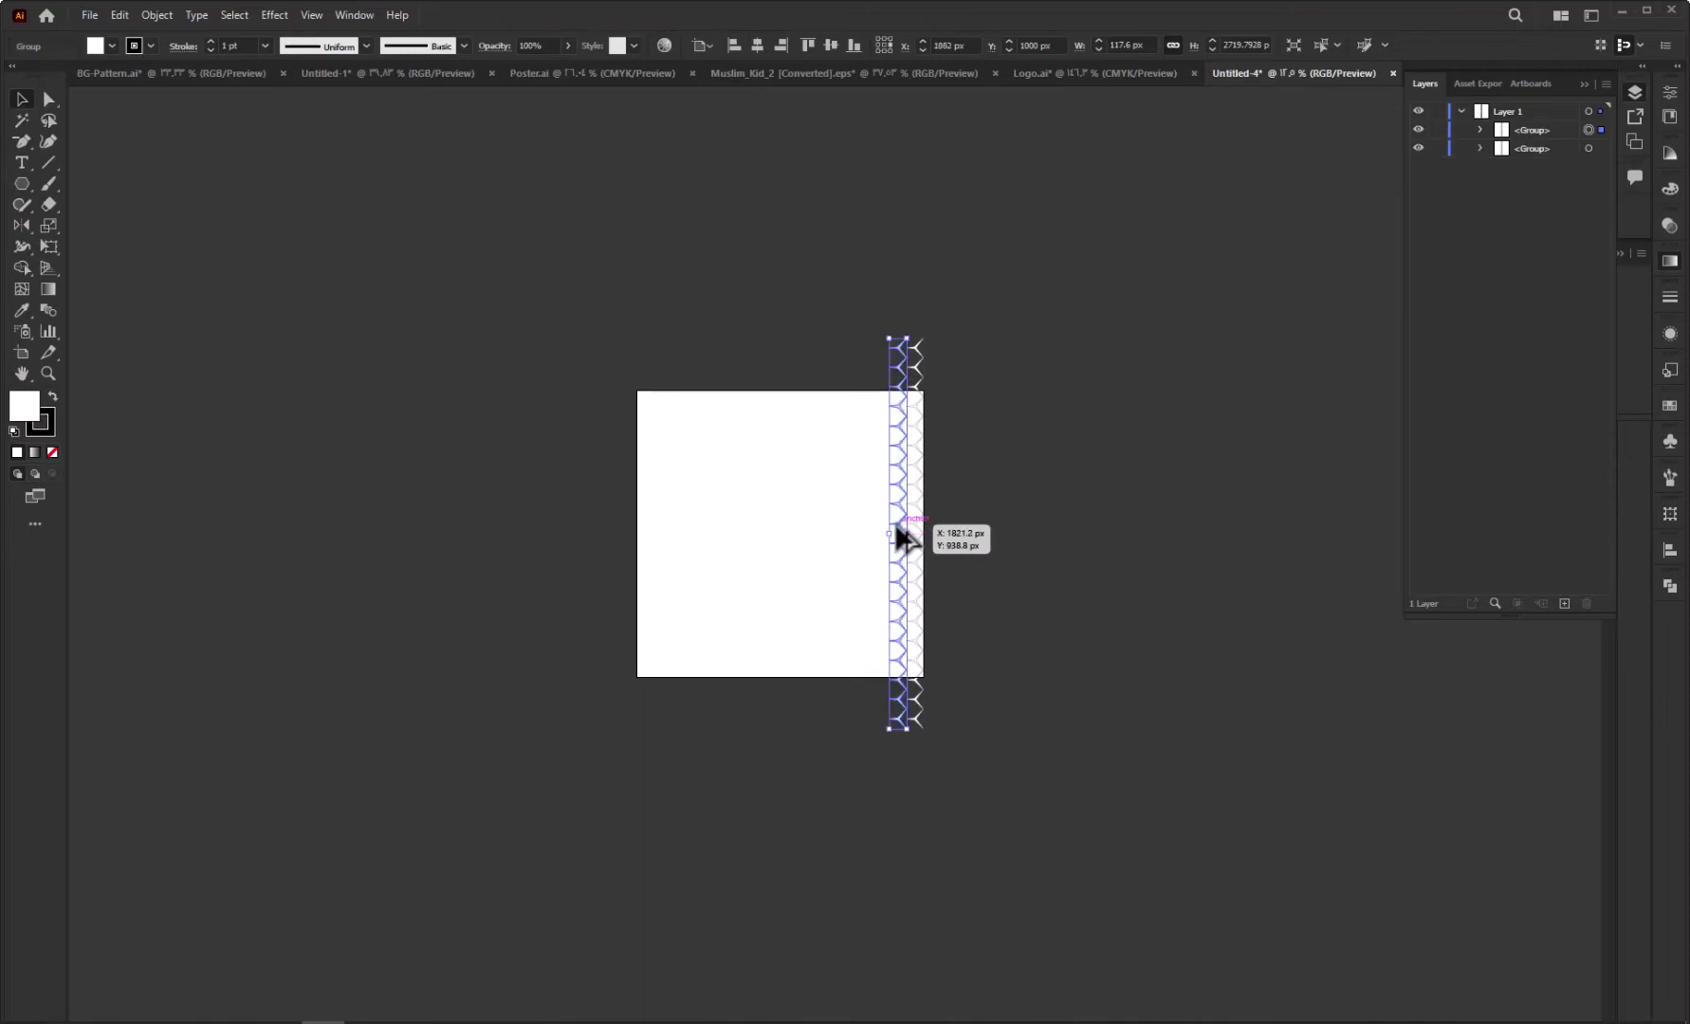
left_click(1669, 93)
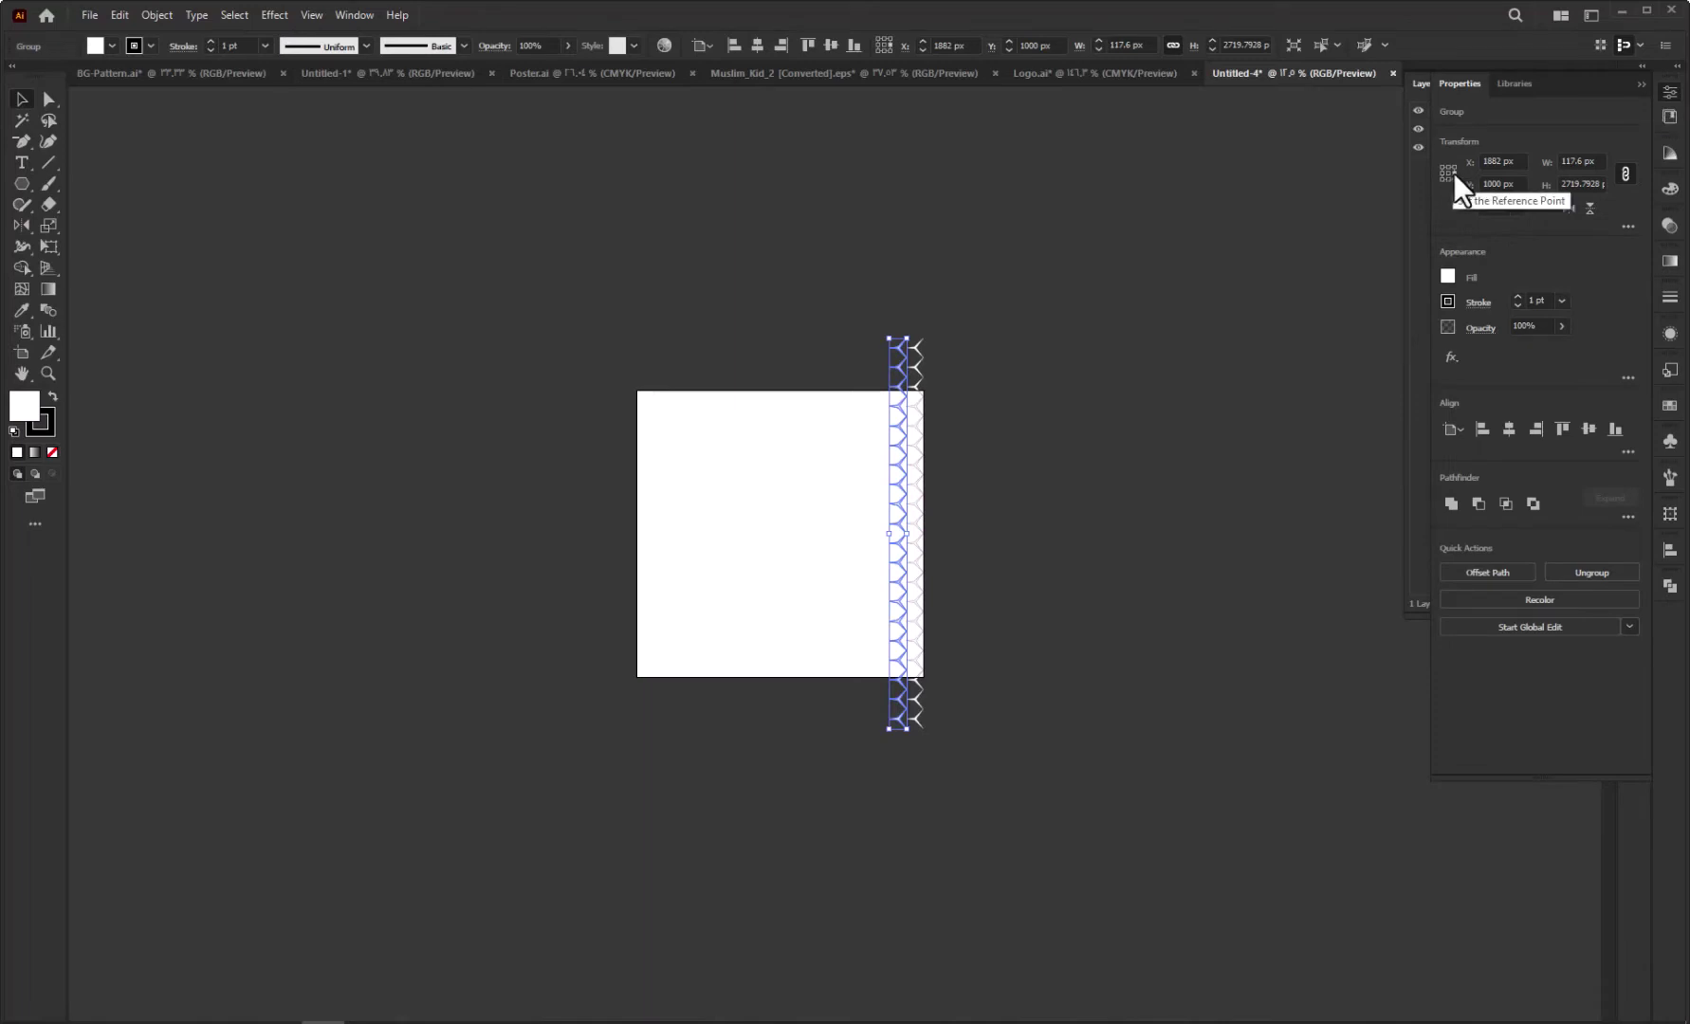
Flip the copied column horizontally so it mirrors the original into X-shaped stars
left_click(1571, 208)
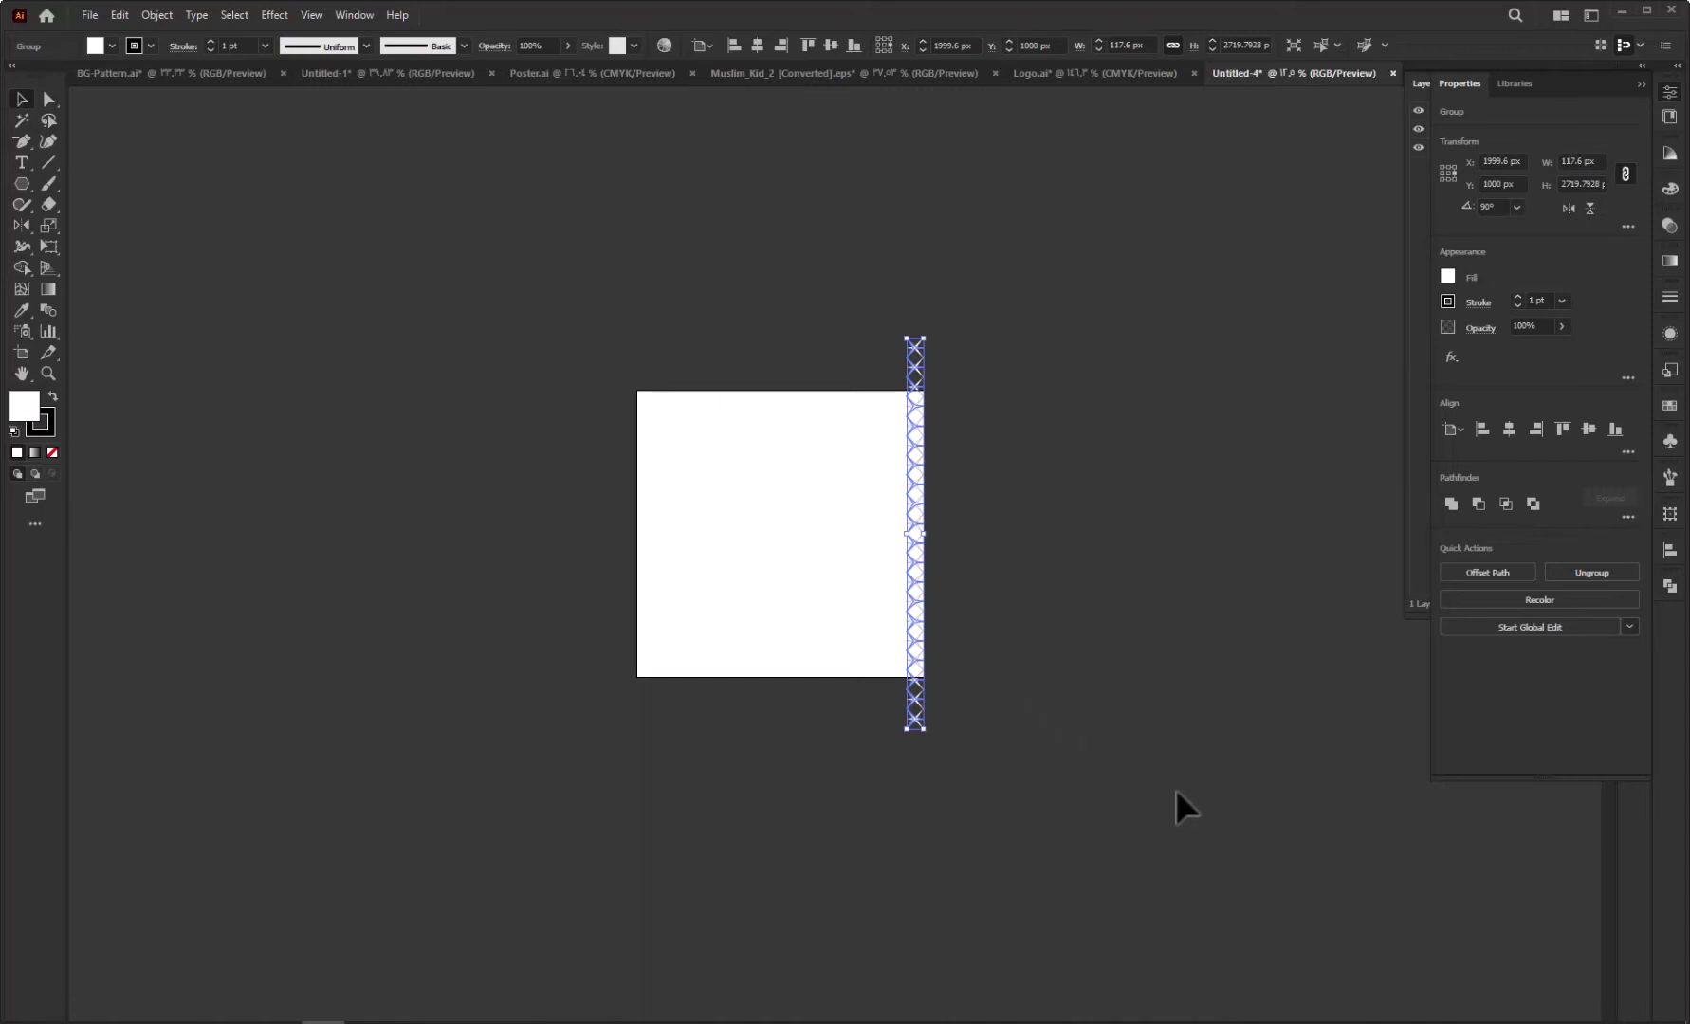
key("z")
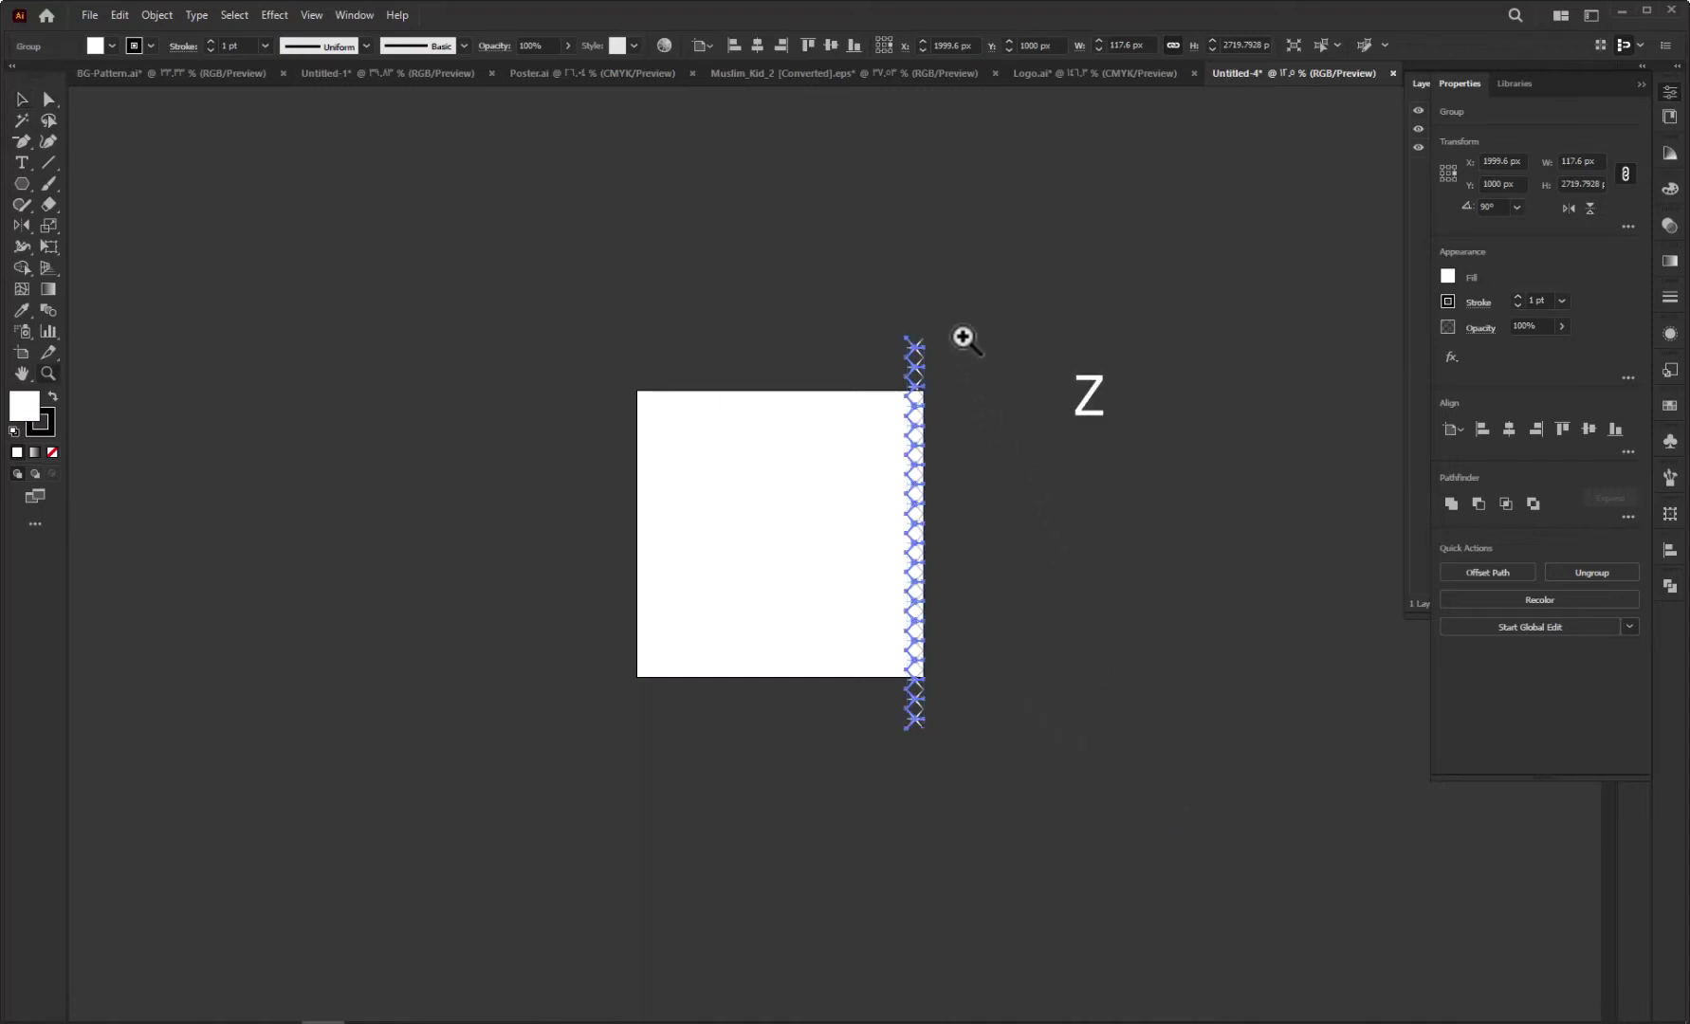
left_click(939, 369, "alt")
left_click_drag(939, 369, 1177, 279)
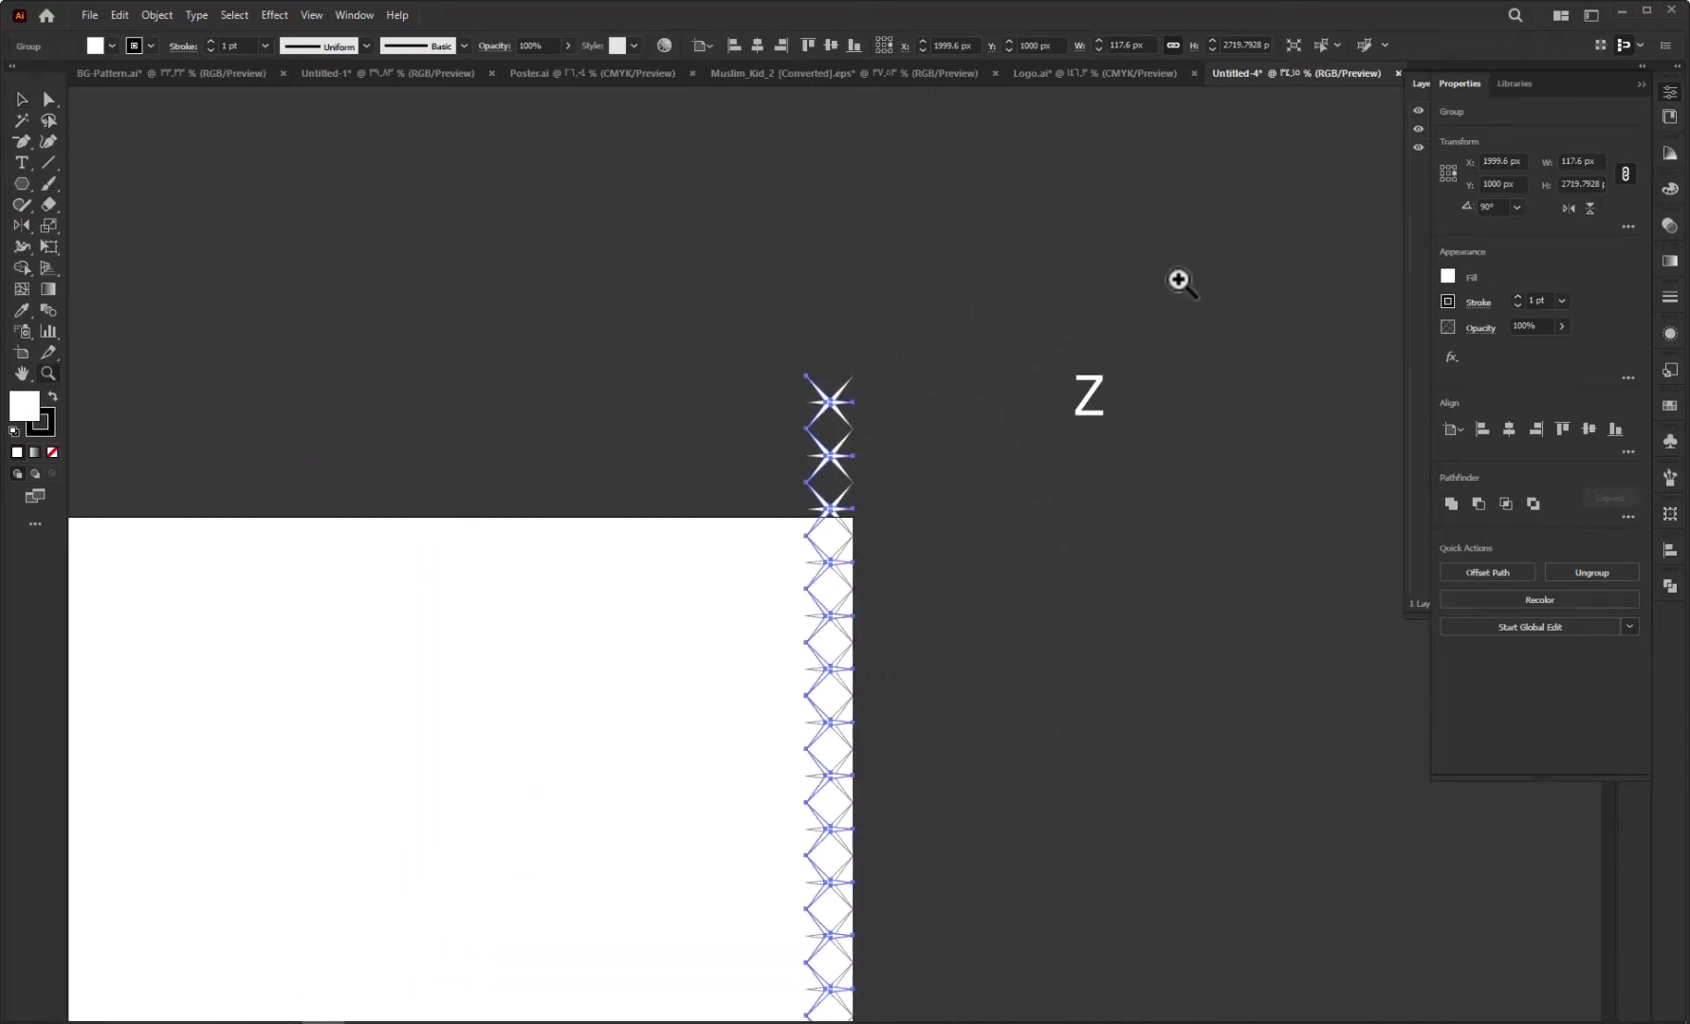
left_click_drag(880, 747, 938, 566)
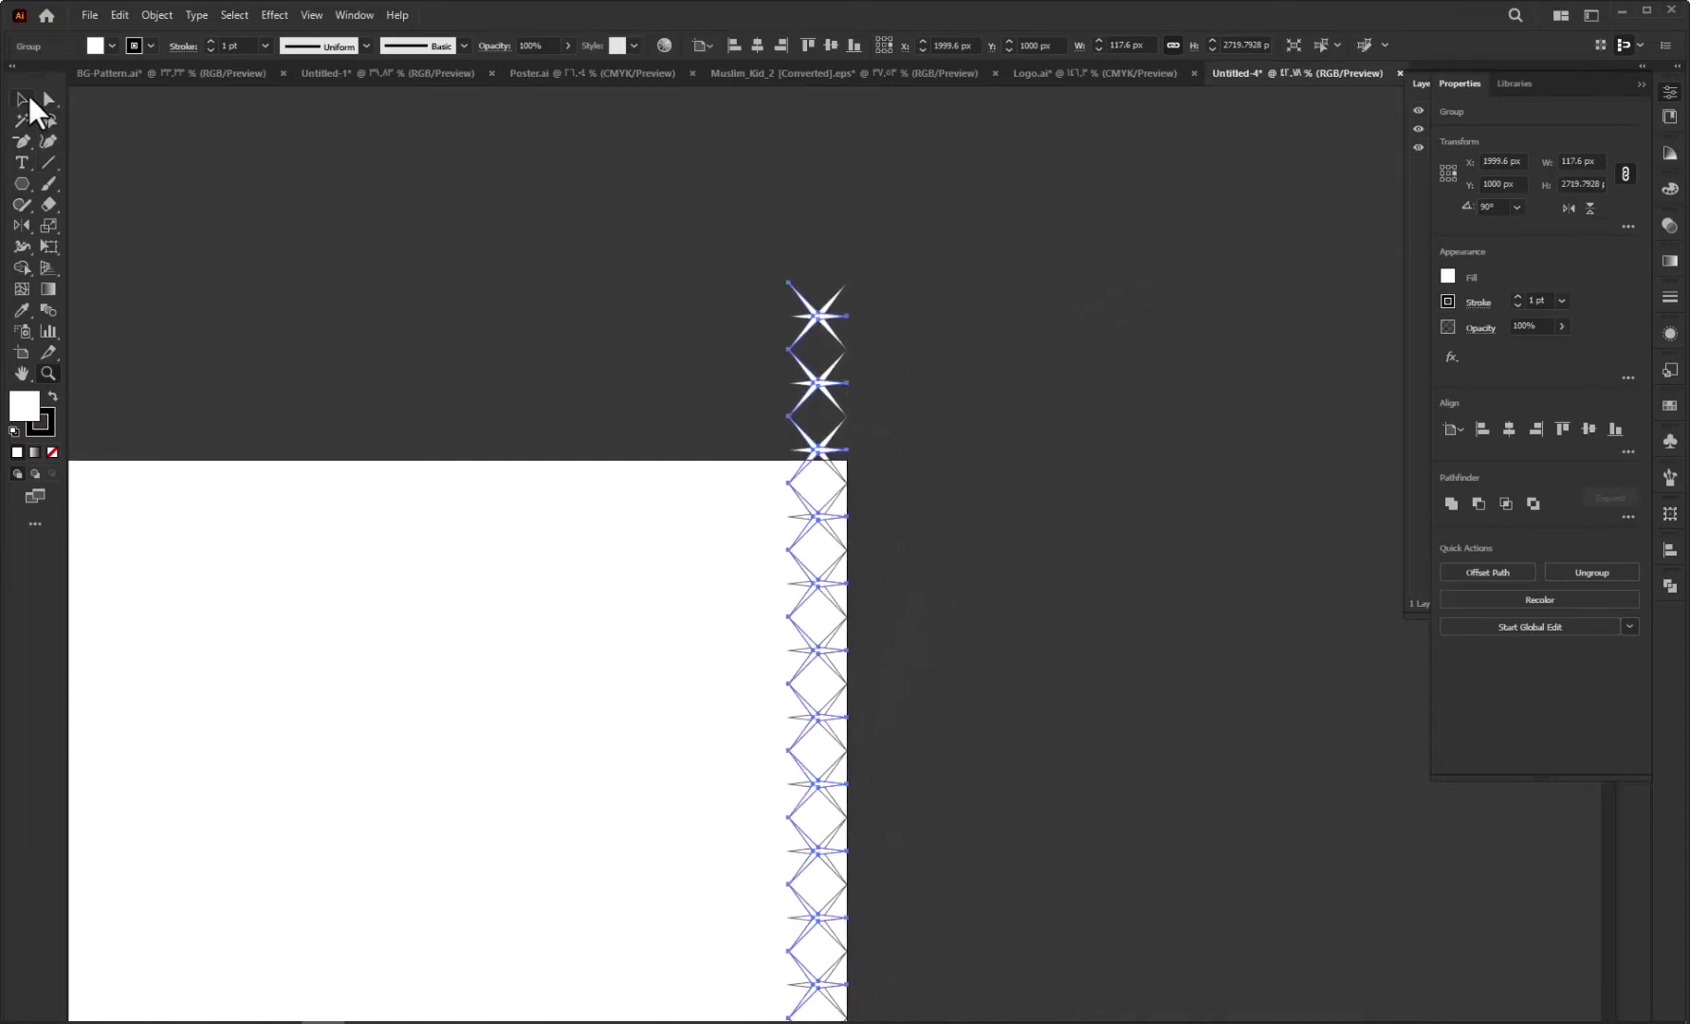
Lower the mirrored column 68 px to interlock the spikes and group both columns into one strip
left_click(23, 100)
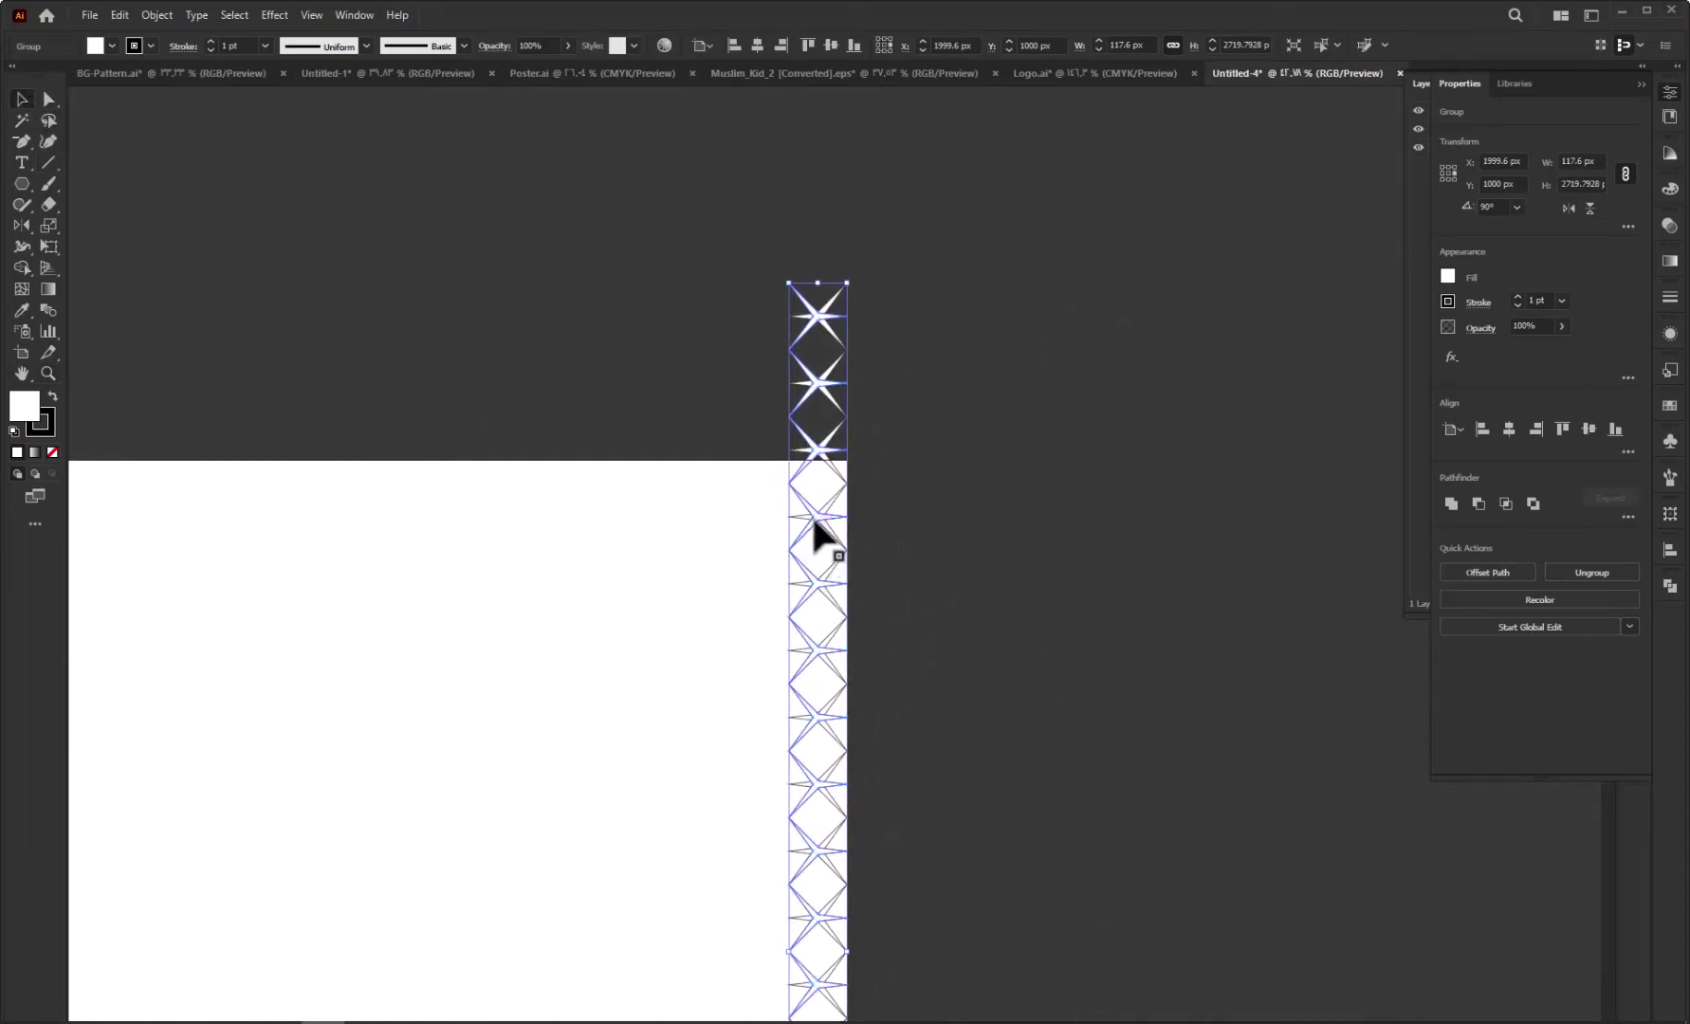
mouse_move(815, 518)
left_mouse_down()
mouse_move(793, 521)
mouse_move(810, 550)
left_mouse_up()
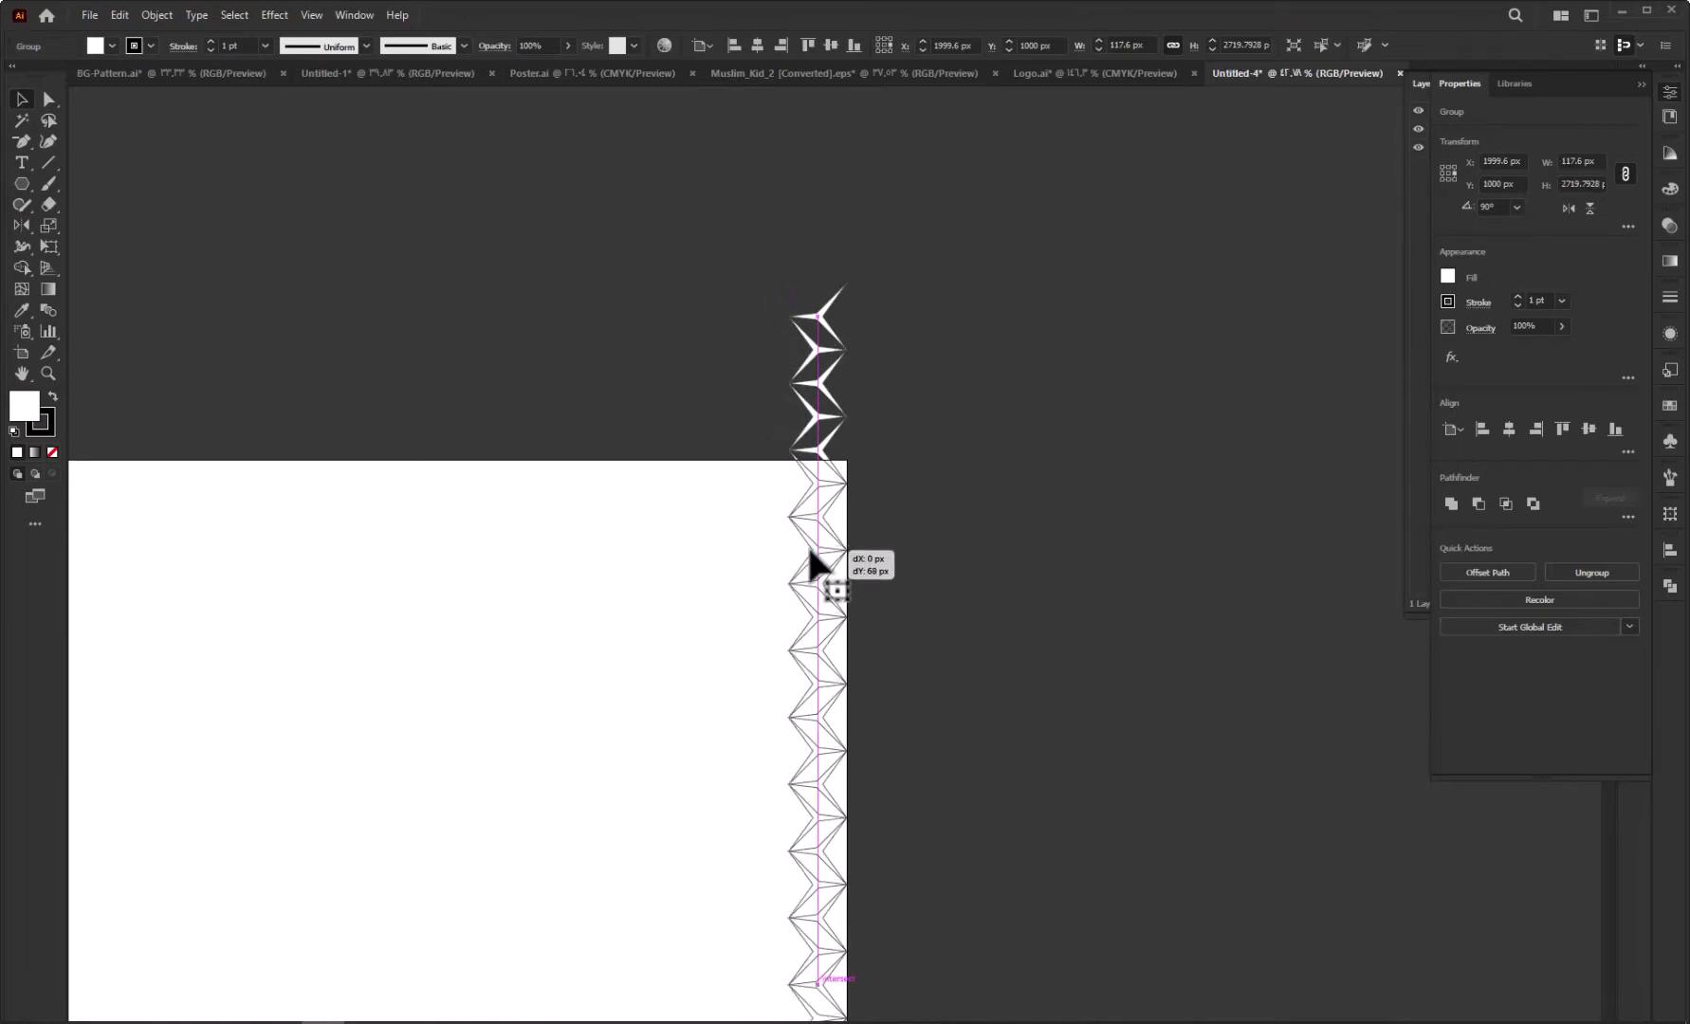
left_click_drag(810, 551, 811, 553)
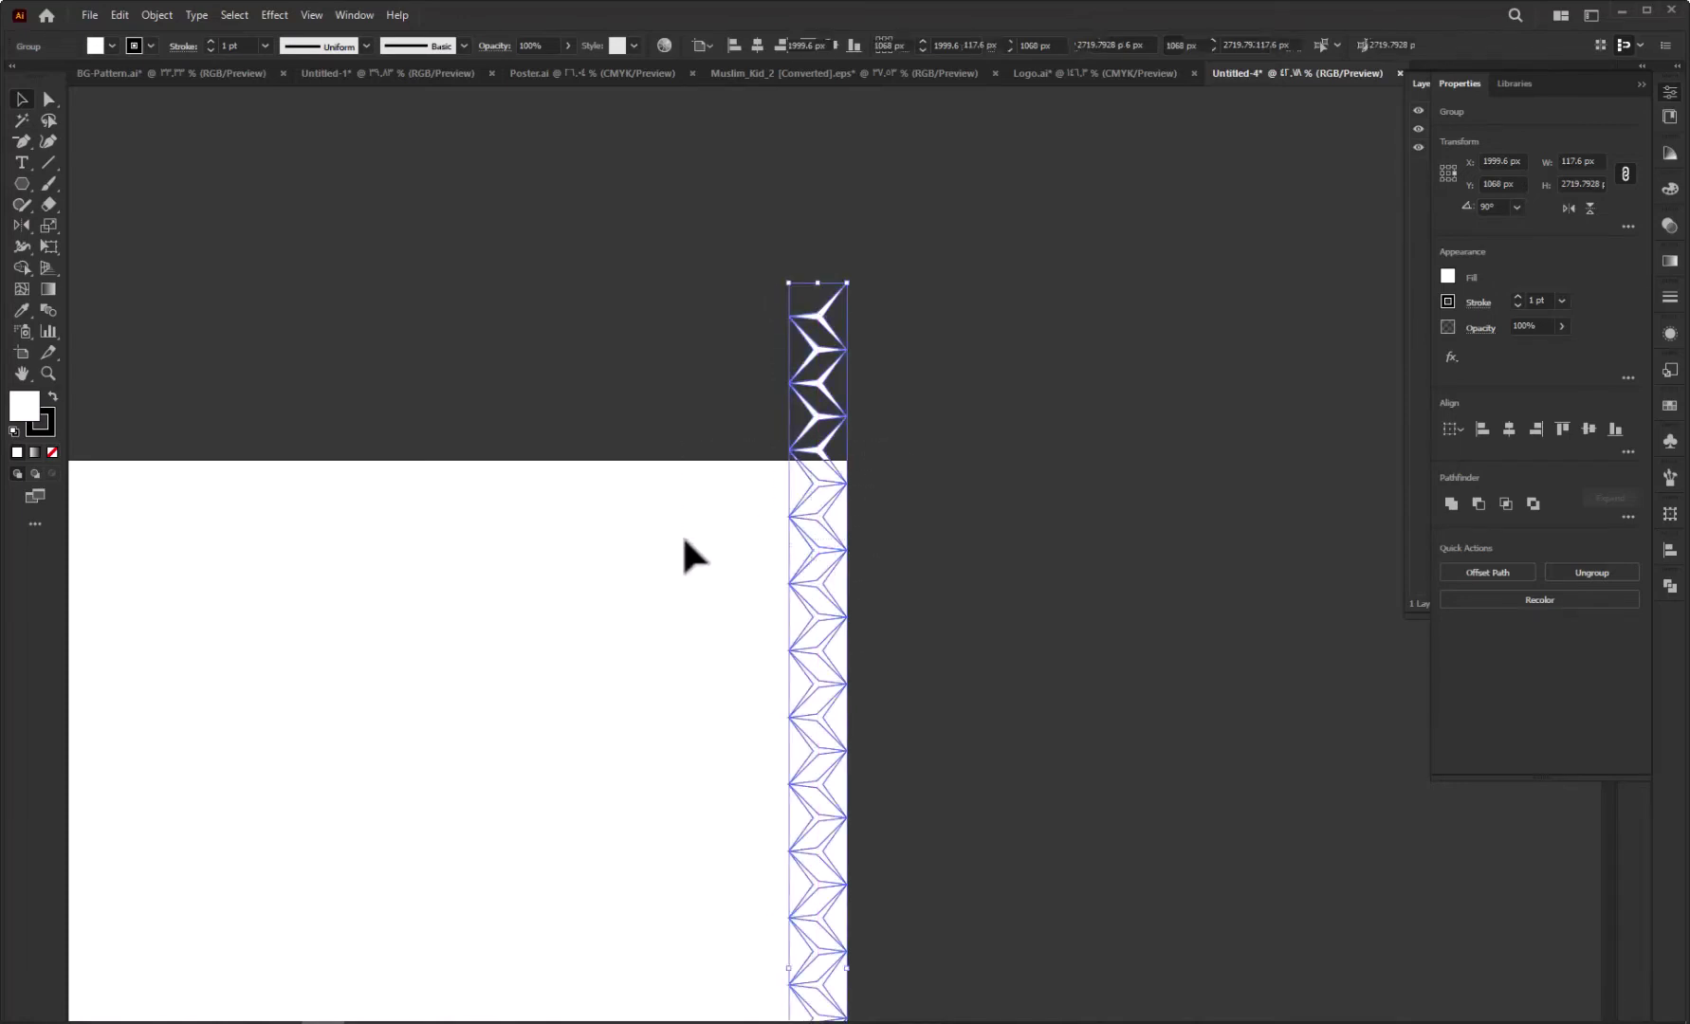
right_click(813, 491)
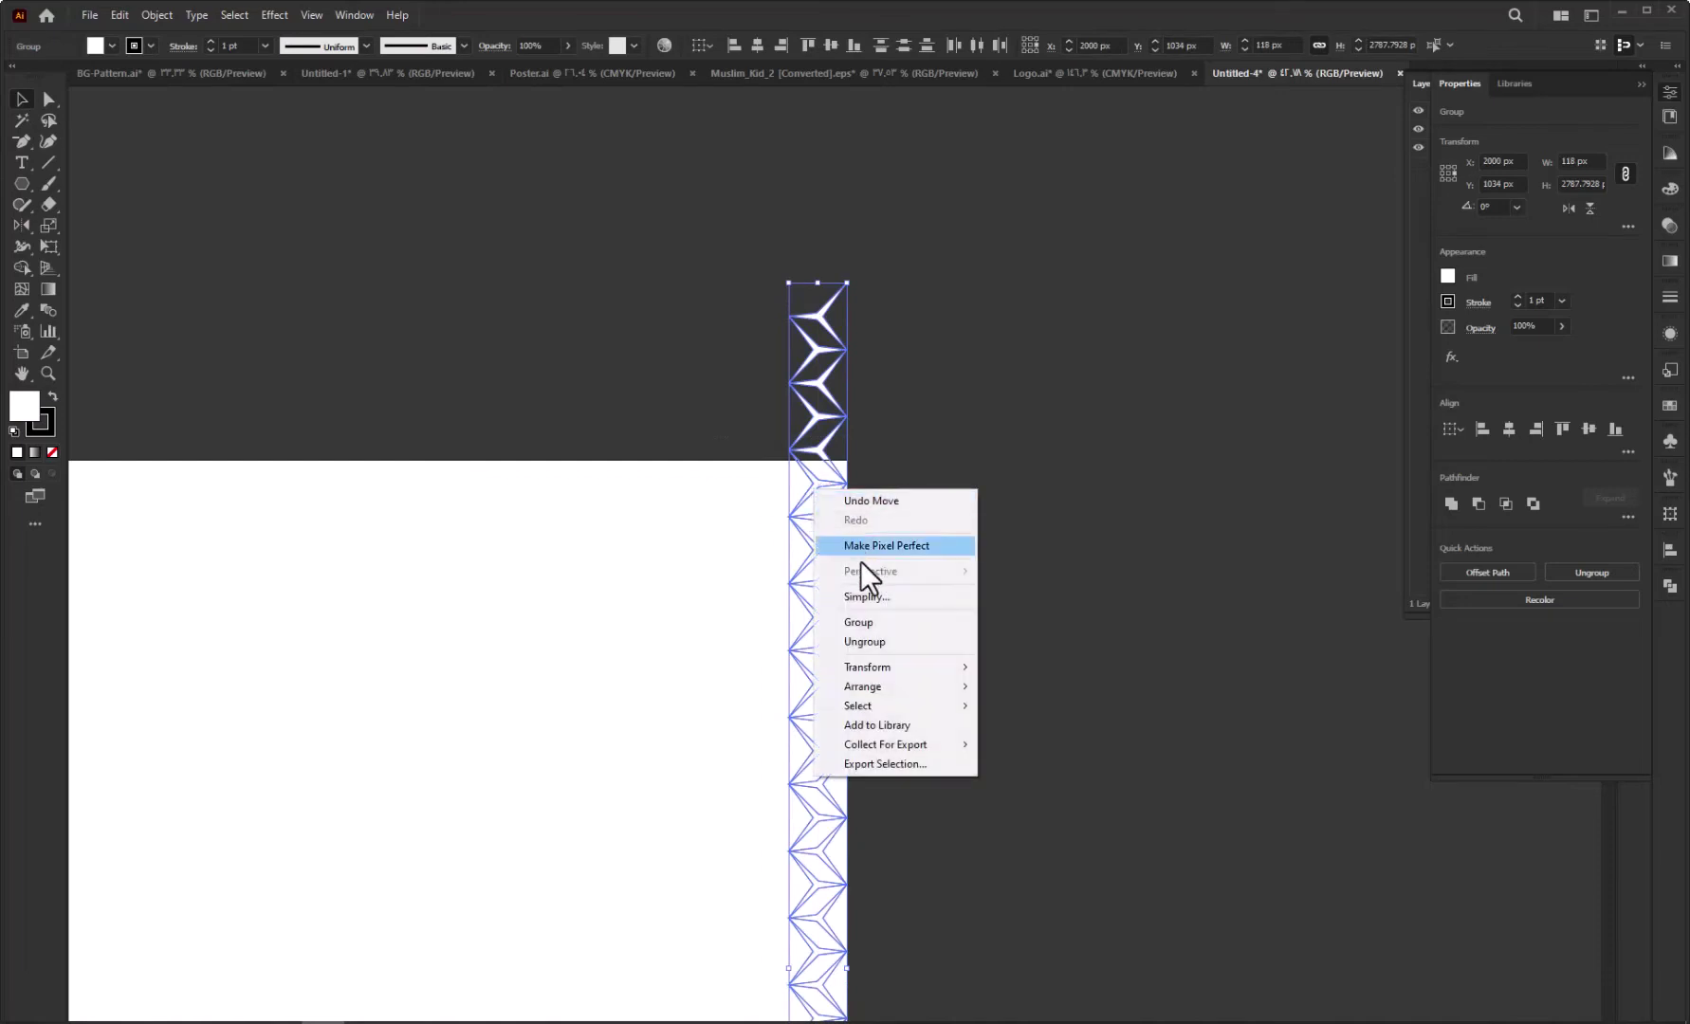
left_click(852, 619)
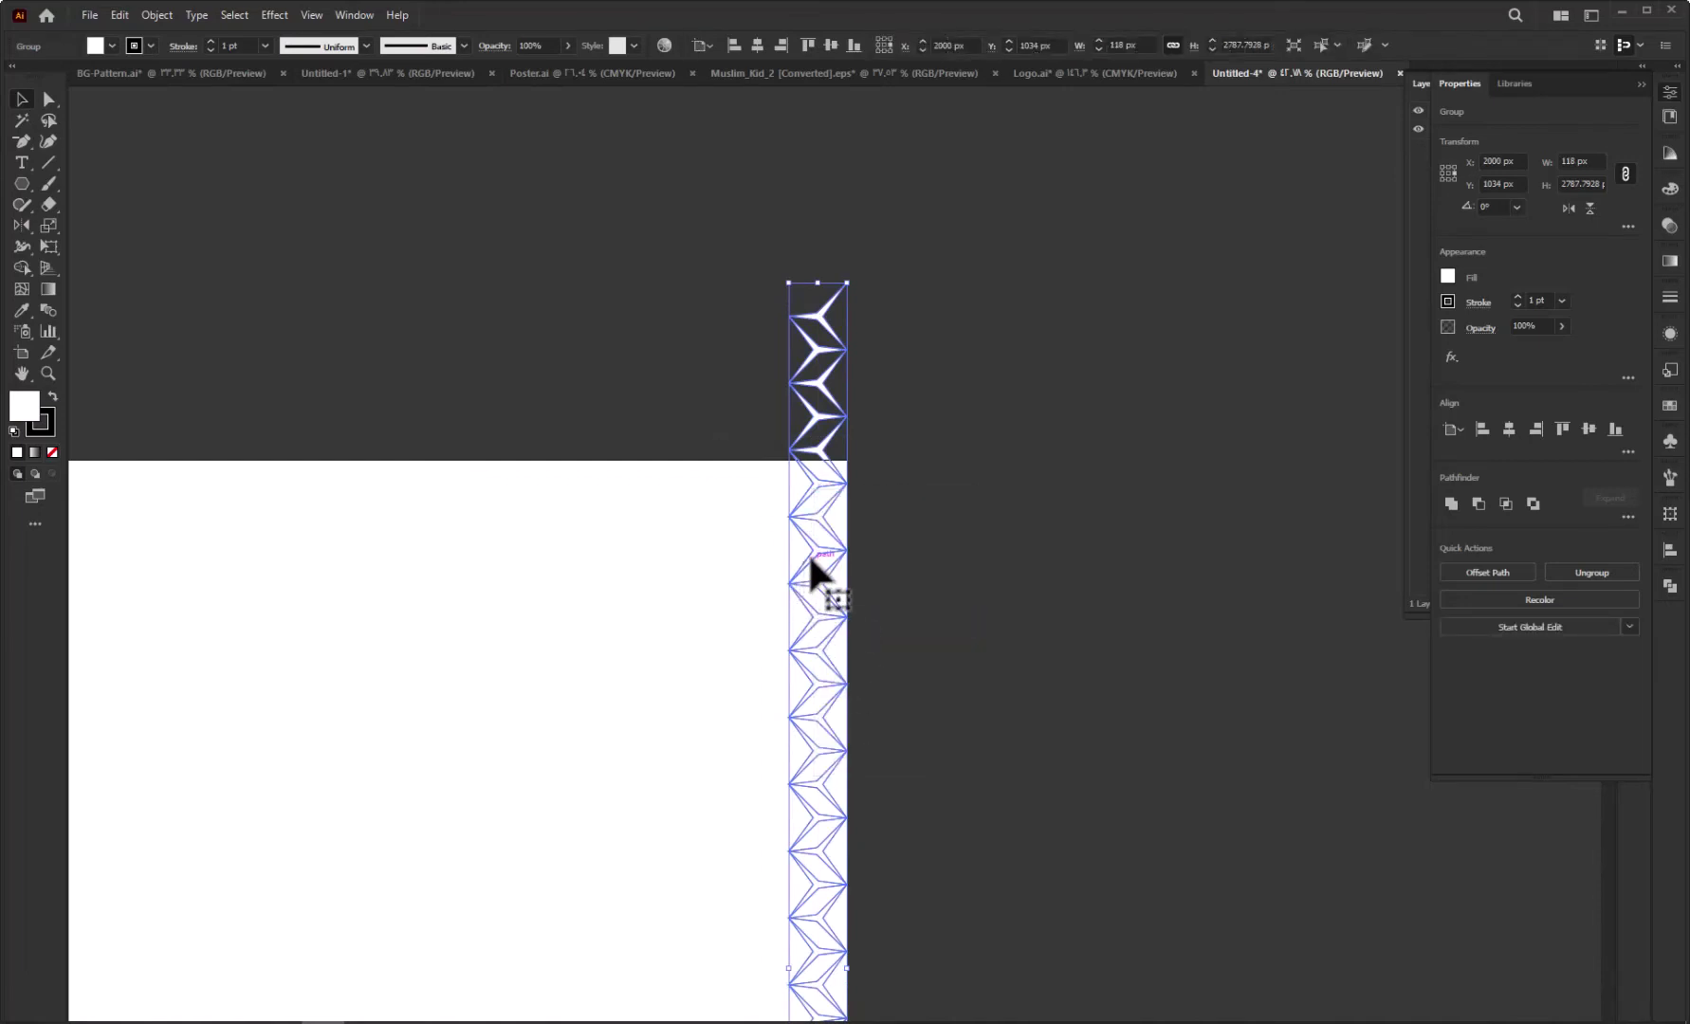
Place a copy of the strip to its left, offset lower so the stars interlock
left_click_drag(810, 560, 767, 569)
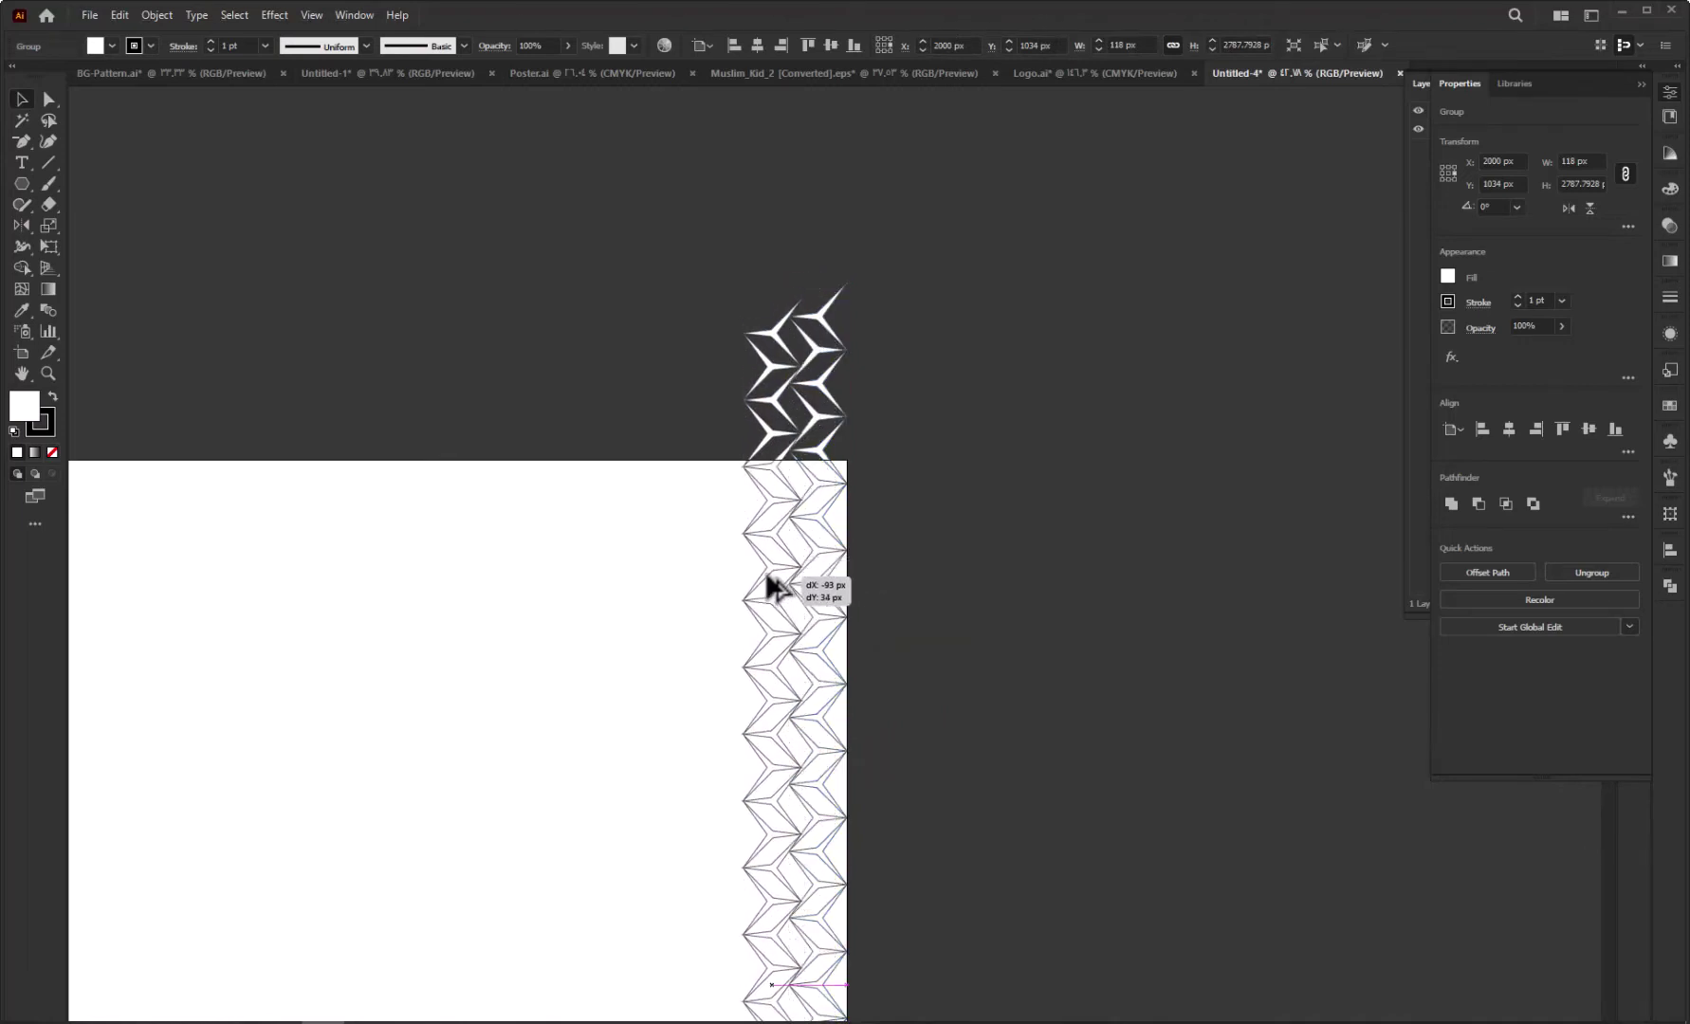
left_click_drag(766, 569, 758, 600)
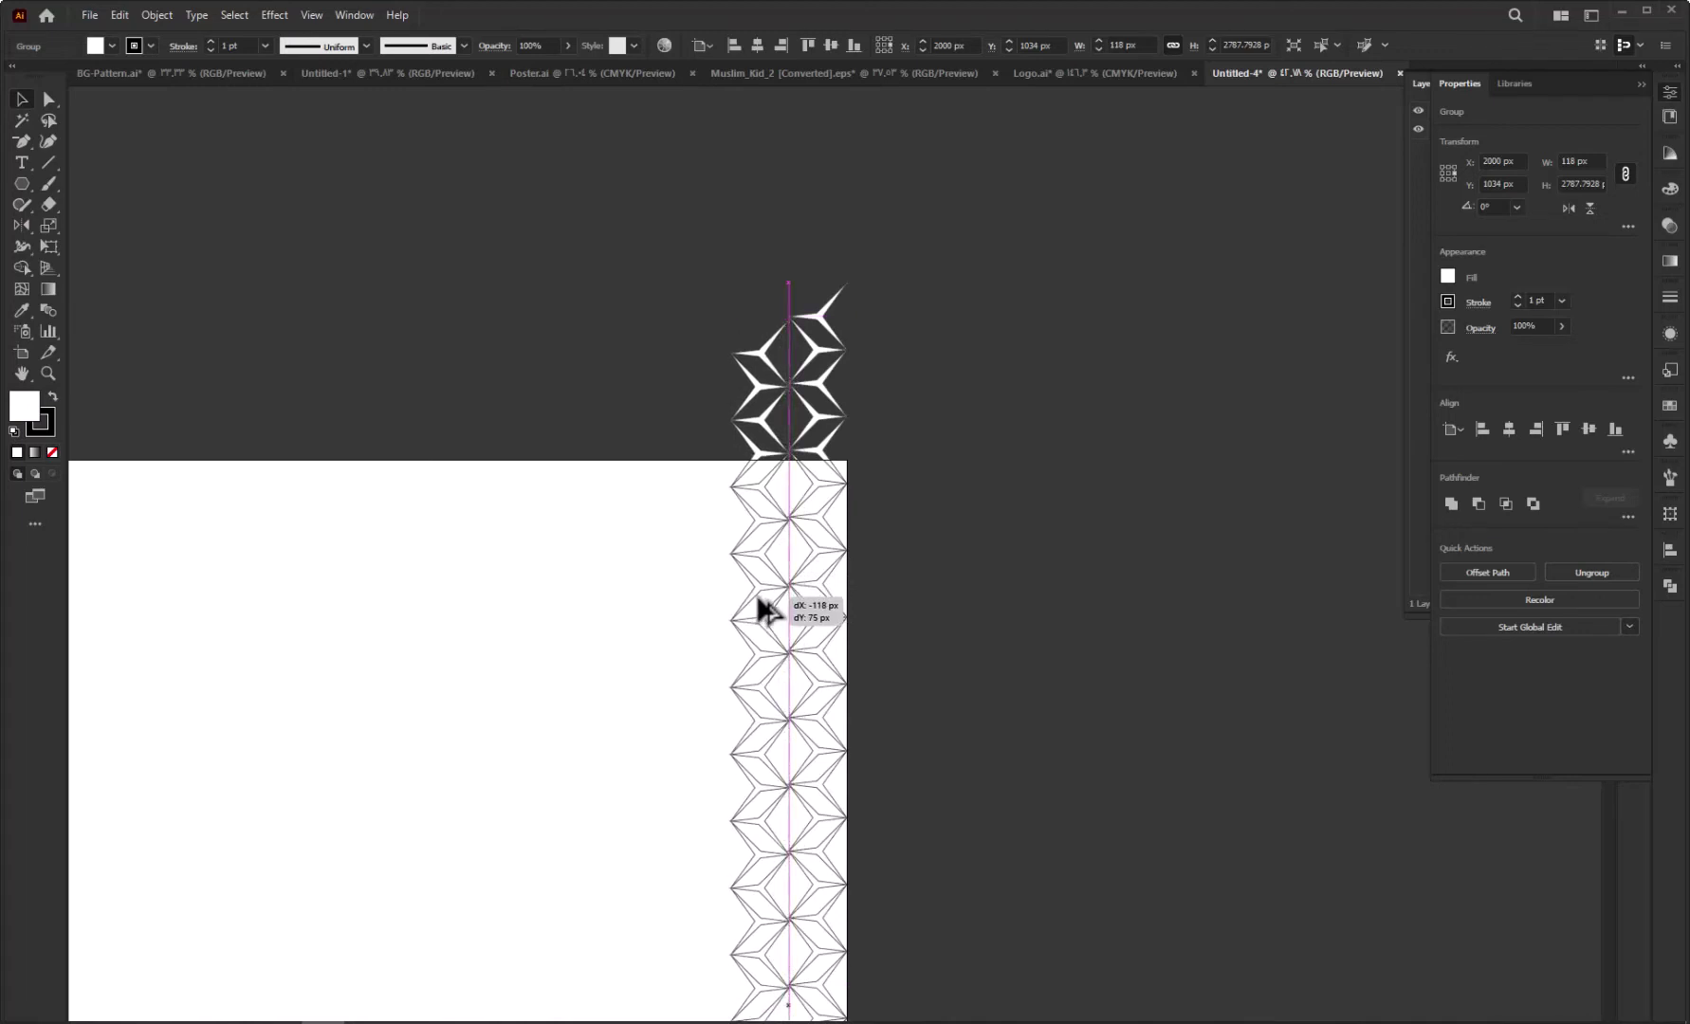
left_click_drag(759, 597, 758, 594)
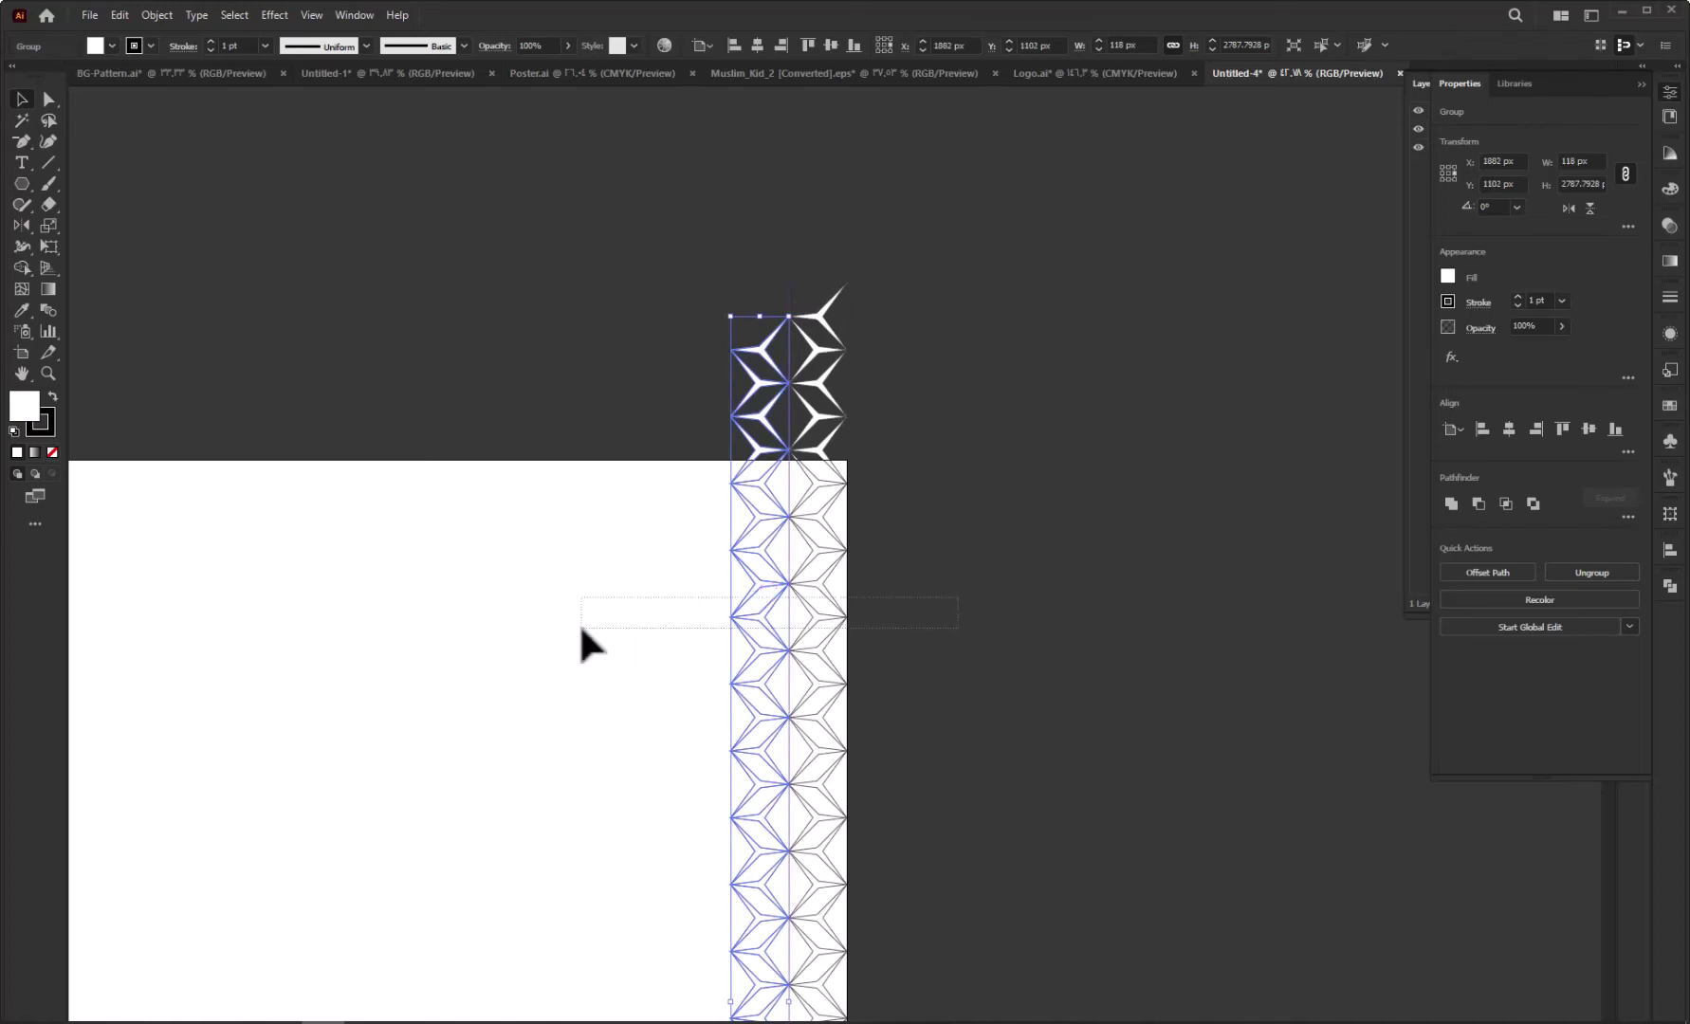
Group both strips and place a copy of the pair 236 px further left
left_click_drag(582, 628, 581, 628)
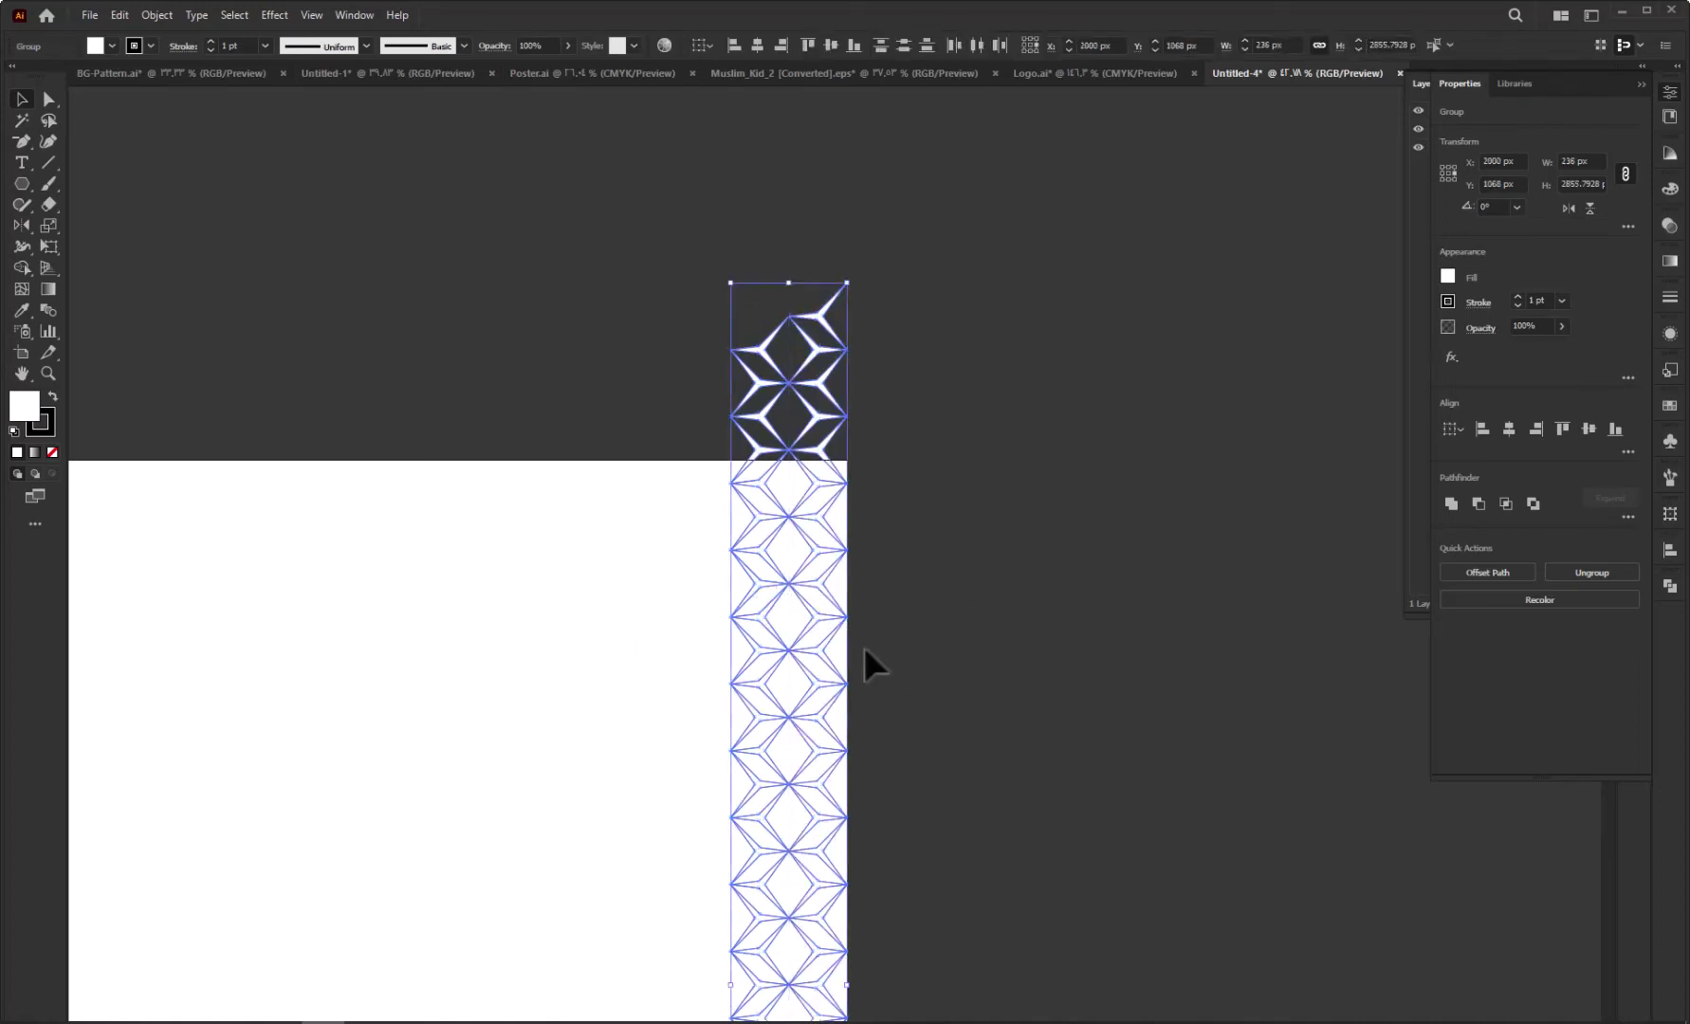
right_click(755, 625)
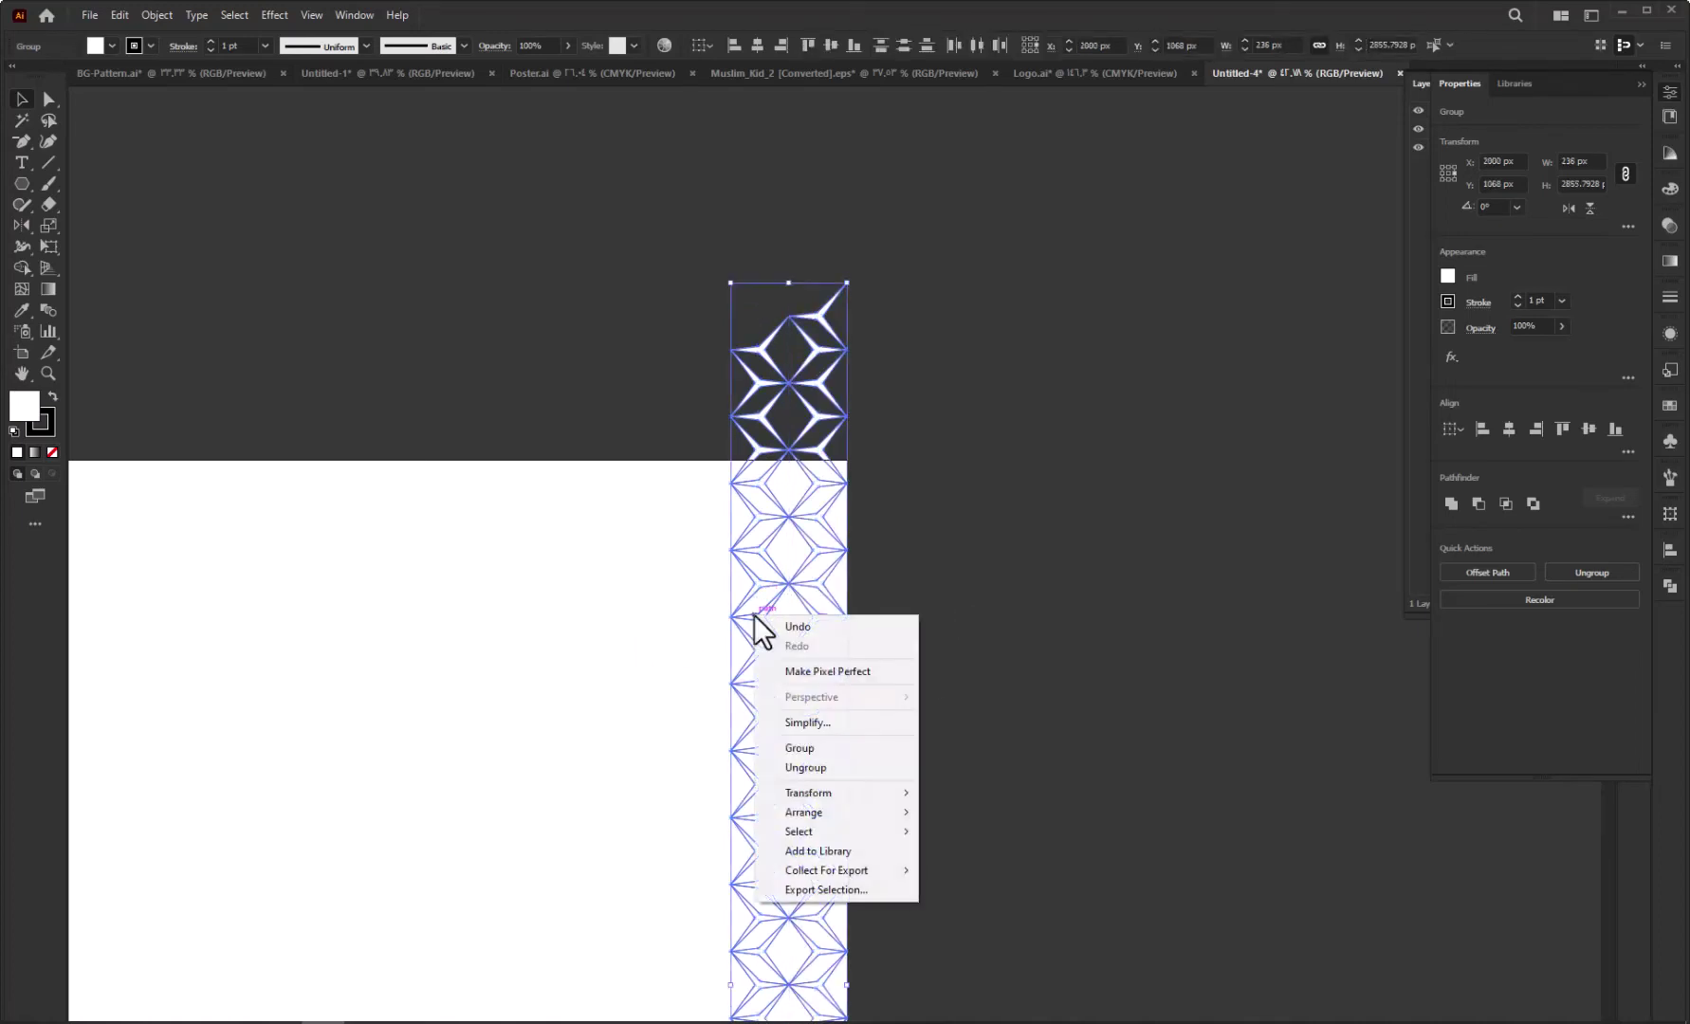
left_click(798, 748)
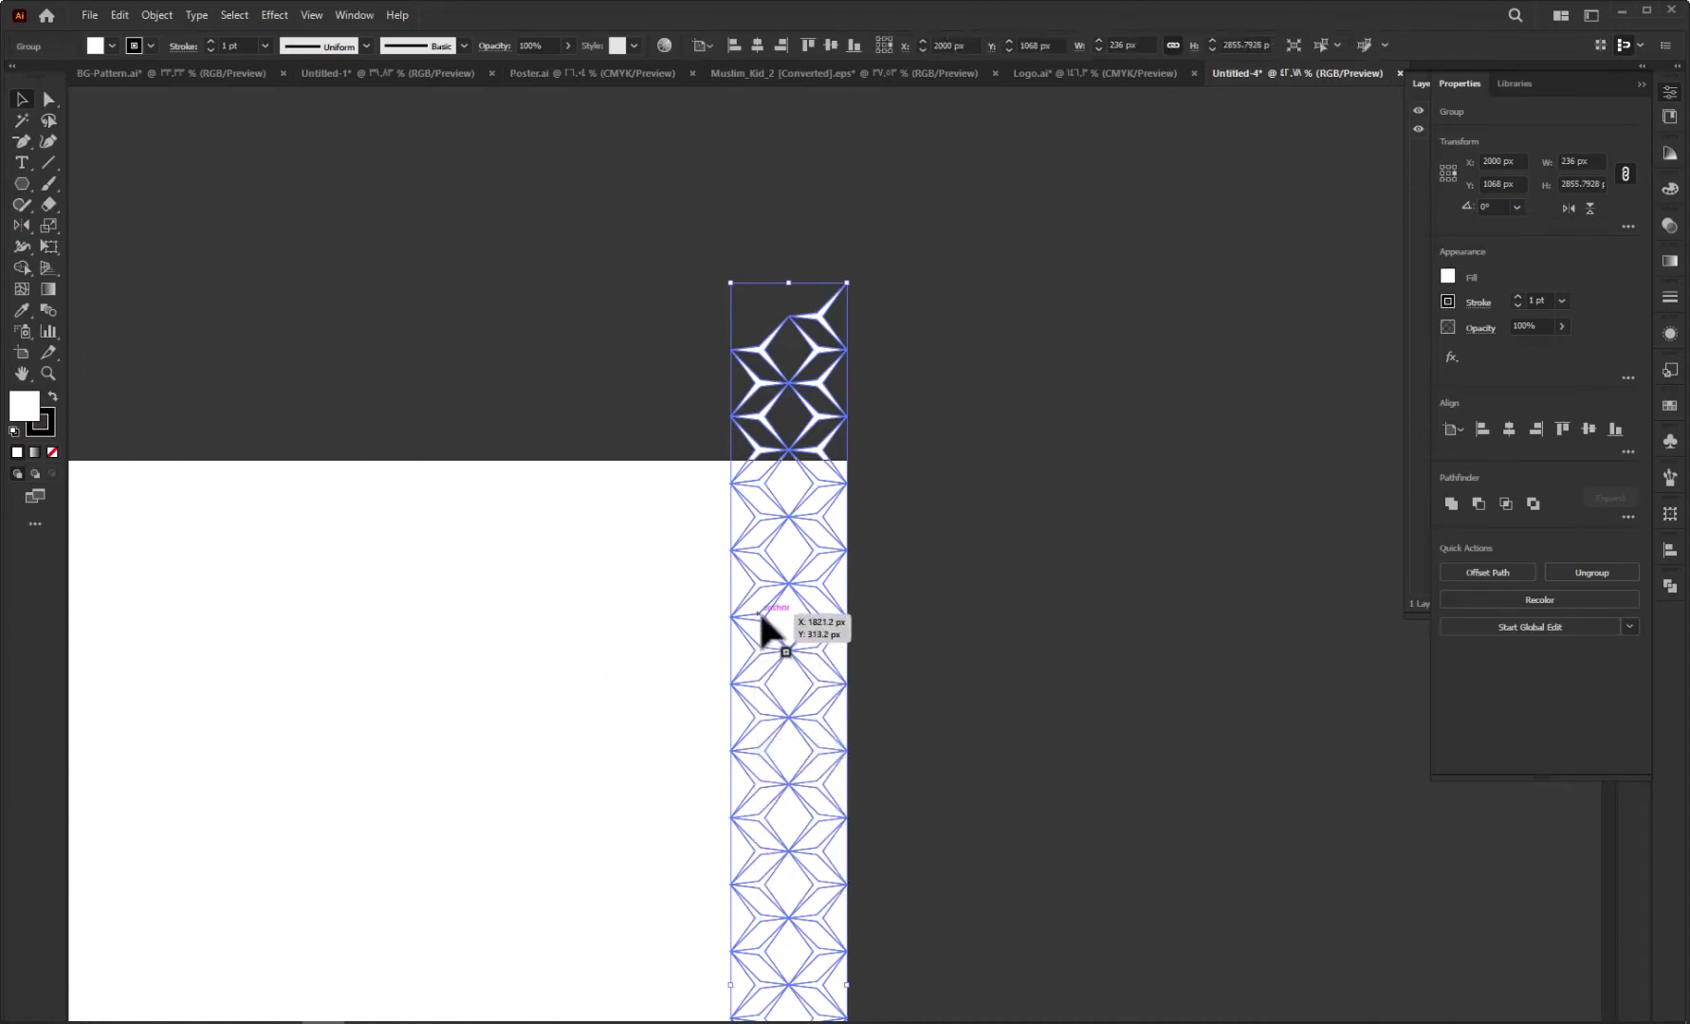
left_click_drag(762, 617, 645, 623)
Repeat the duplicate four more times to tile star strips leftward, ending at X -124 px
key("ctrl+d")
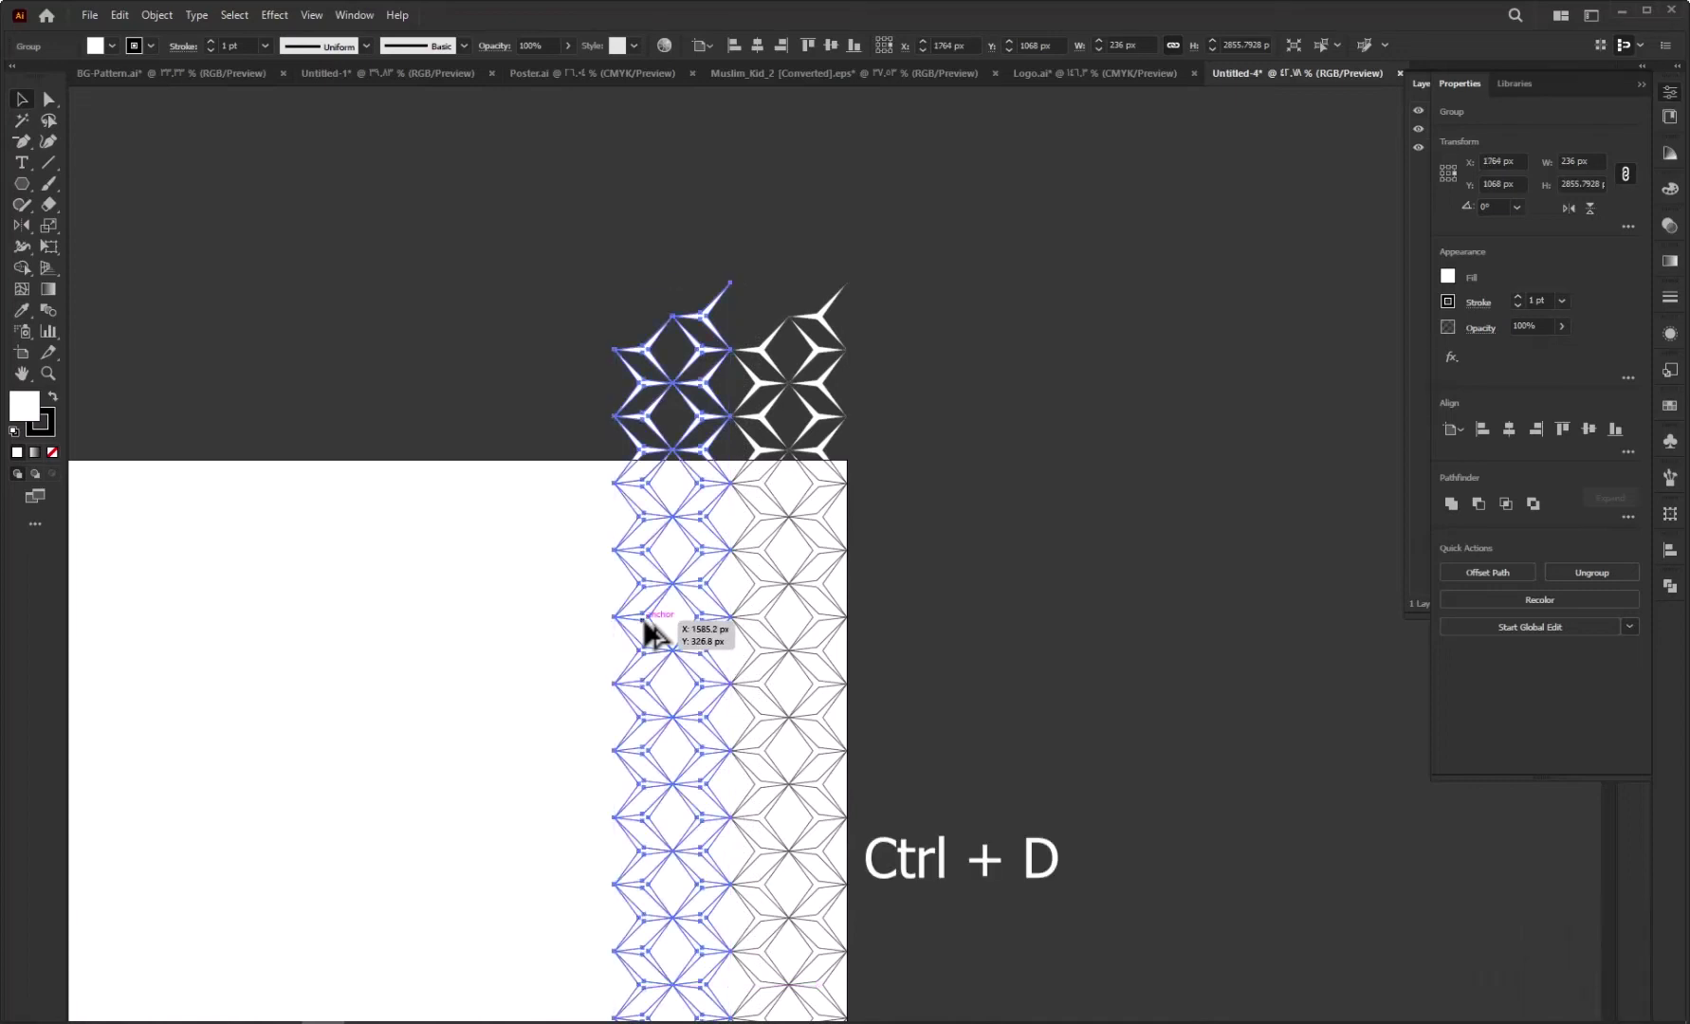
key("ctrl+d")
key("ctrl+d")
key("ctrl+d")
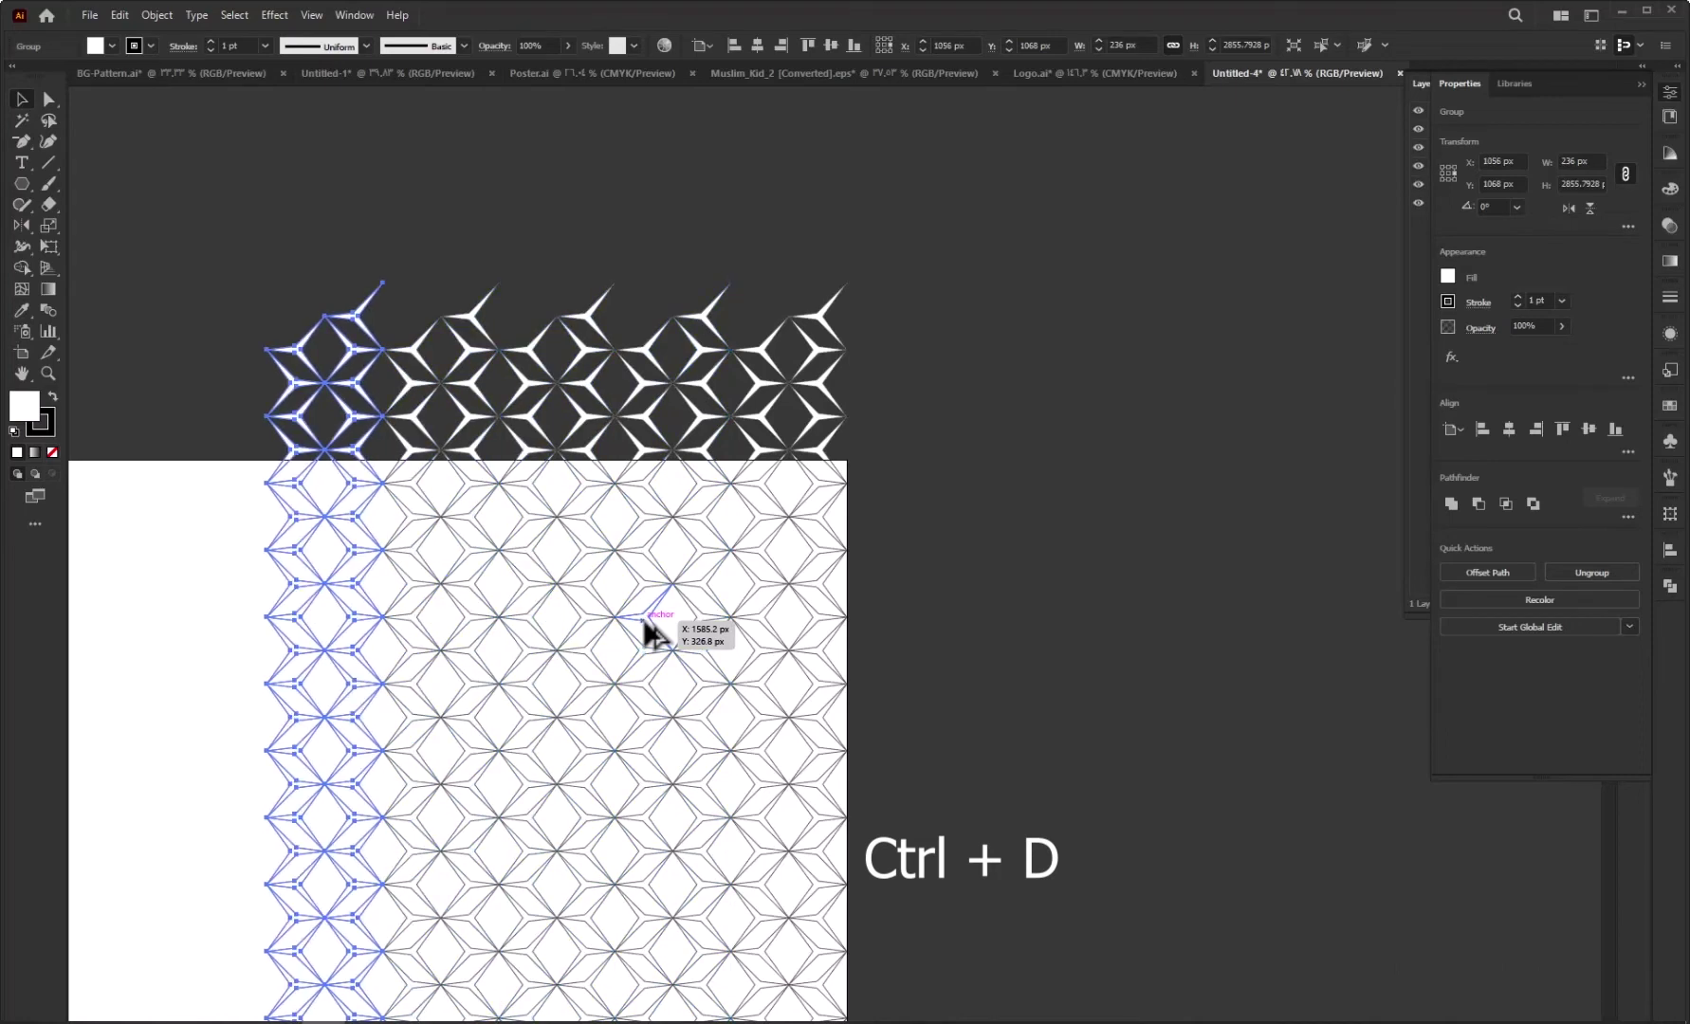
key("ctrl+d")
key("ctrl+d")
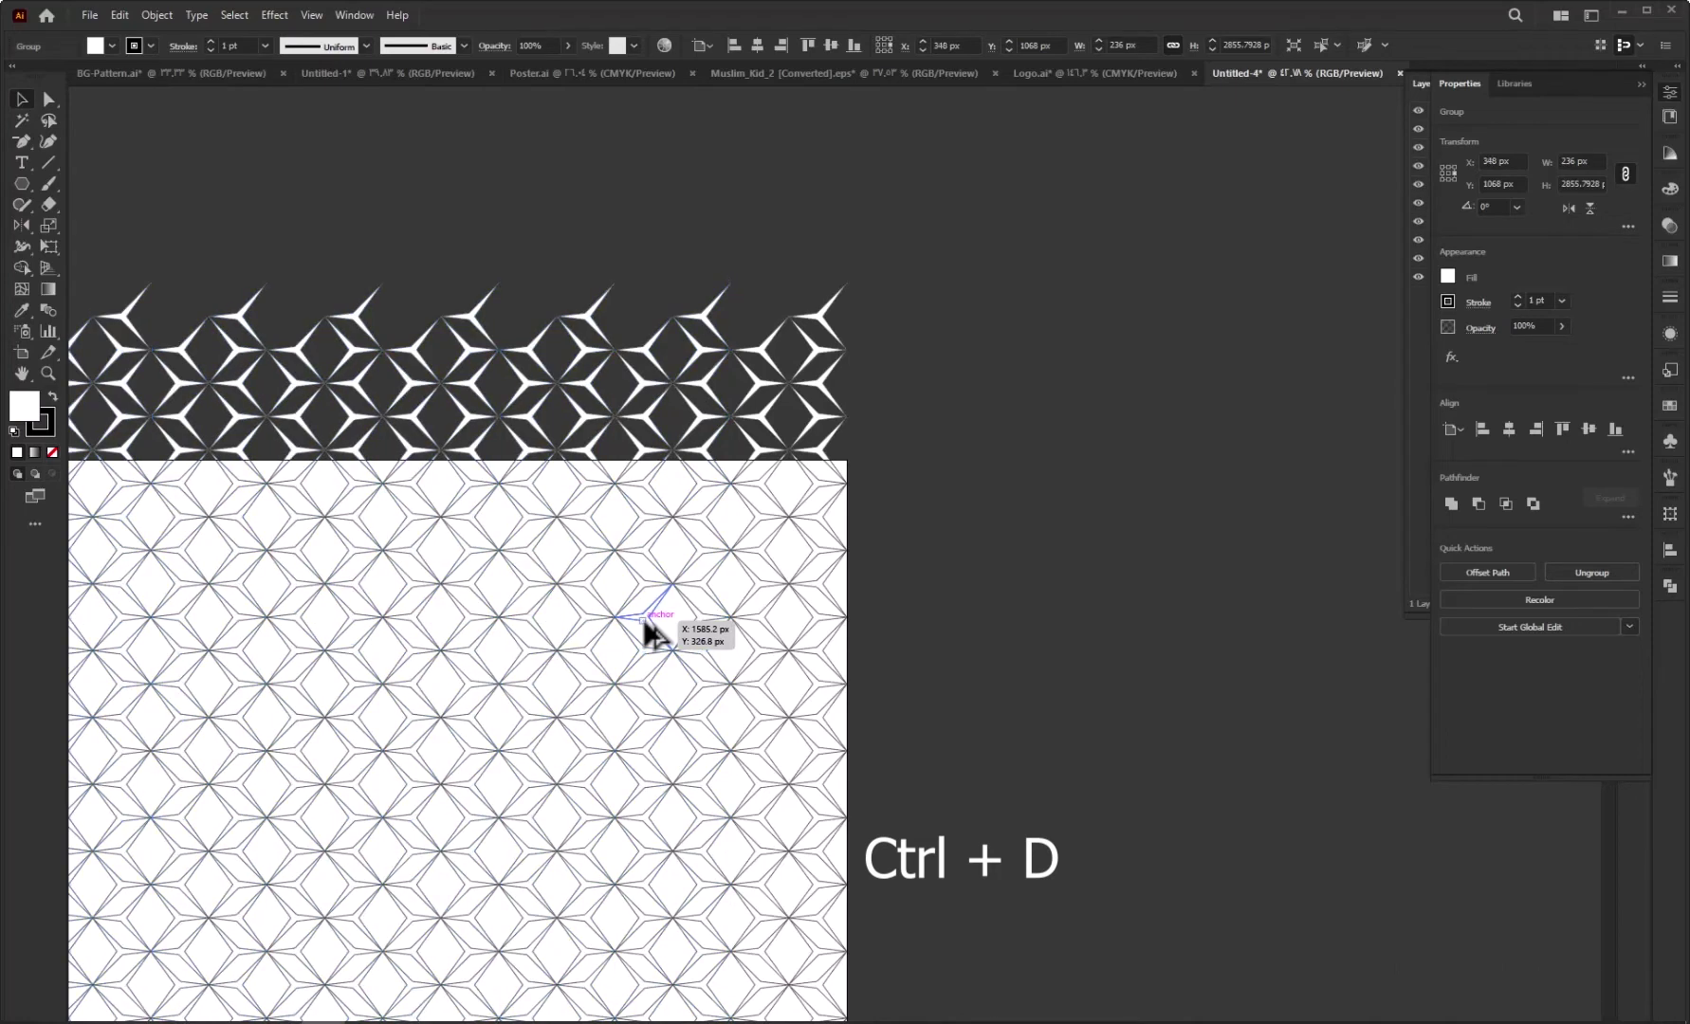
key("ctrl+d")
key("ctrl+d")
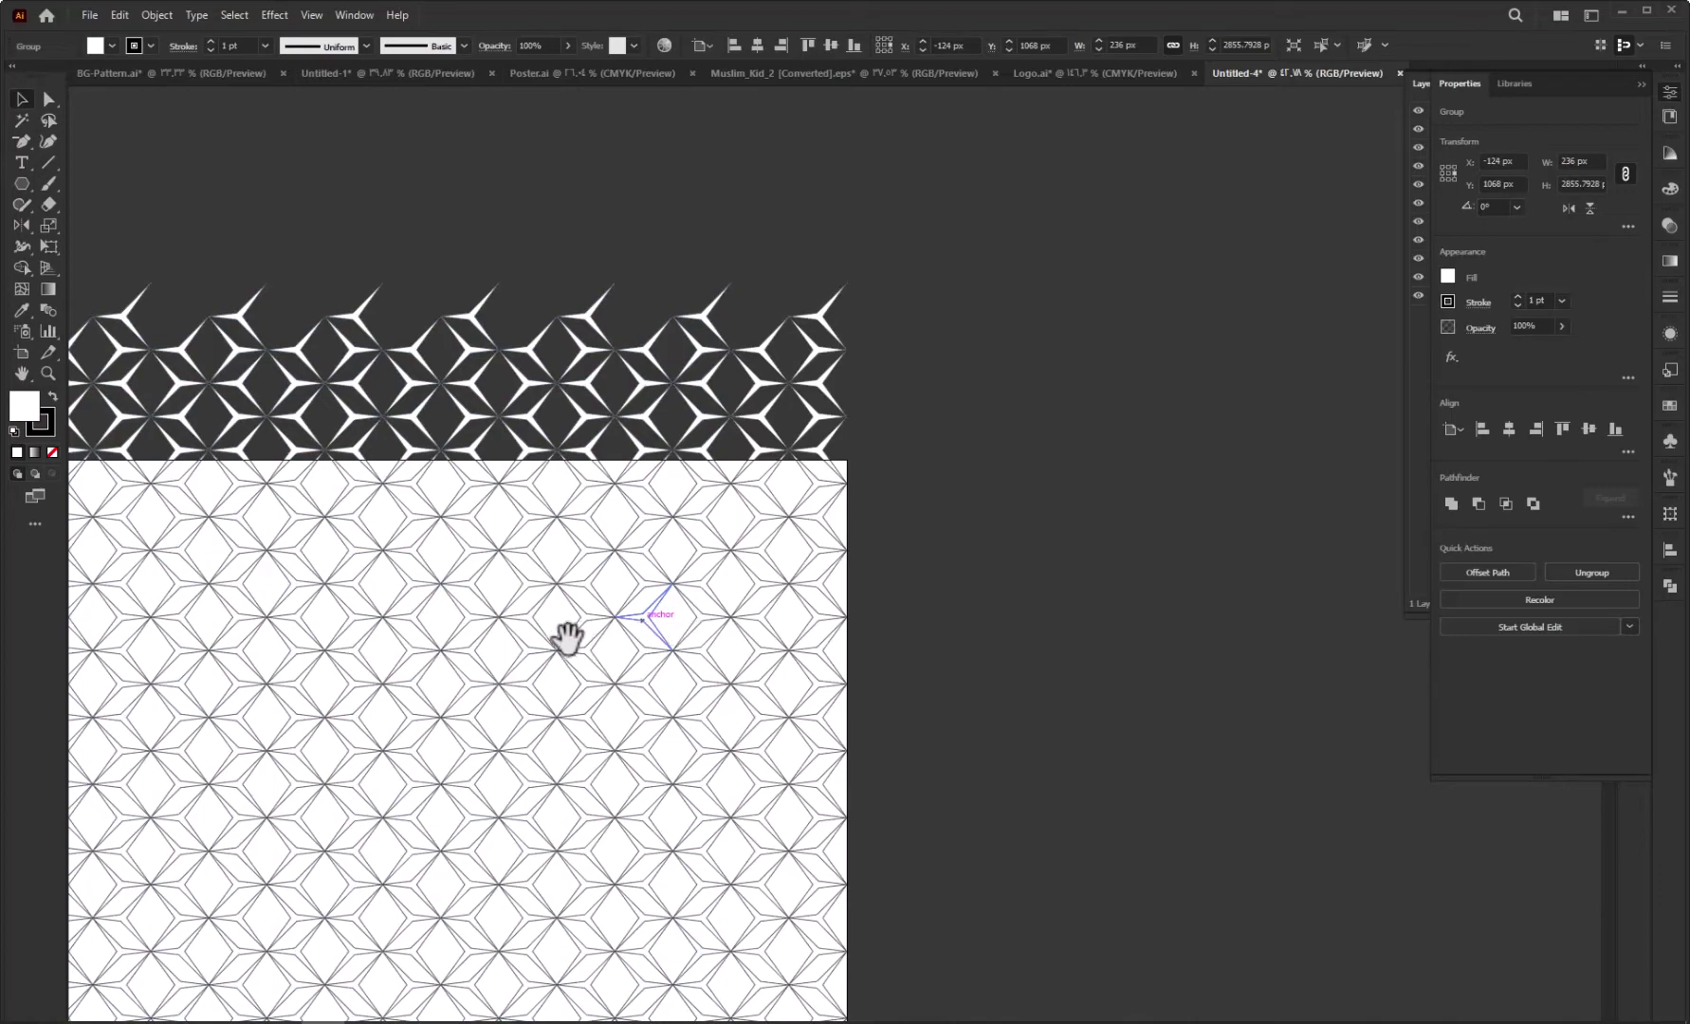
mouse_move(567, 637)
left_mouse_down()
mouse_move(1188, 605)
mouse_move(865, 526)
mouse_move(951, 524)
left_mouse_up()
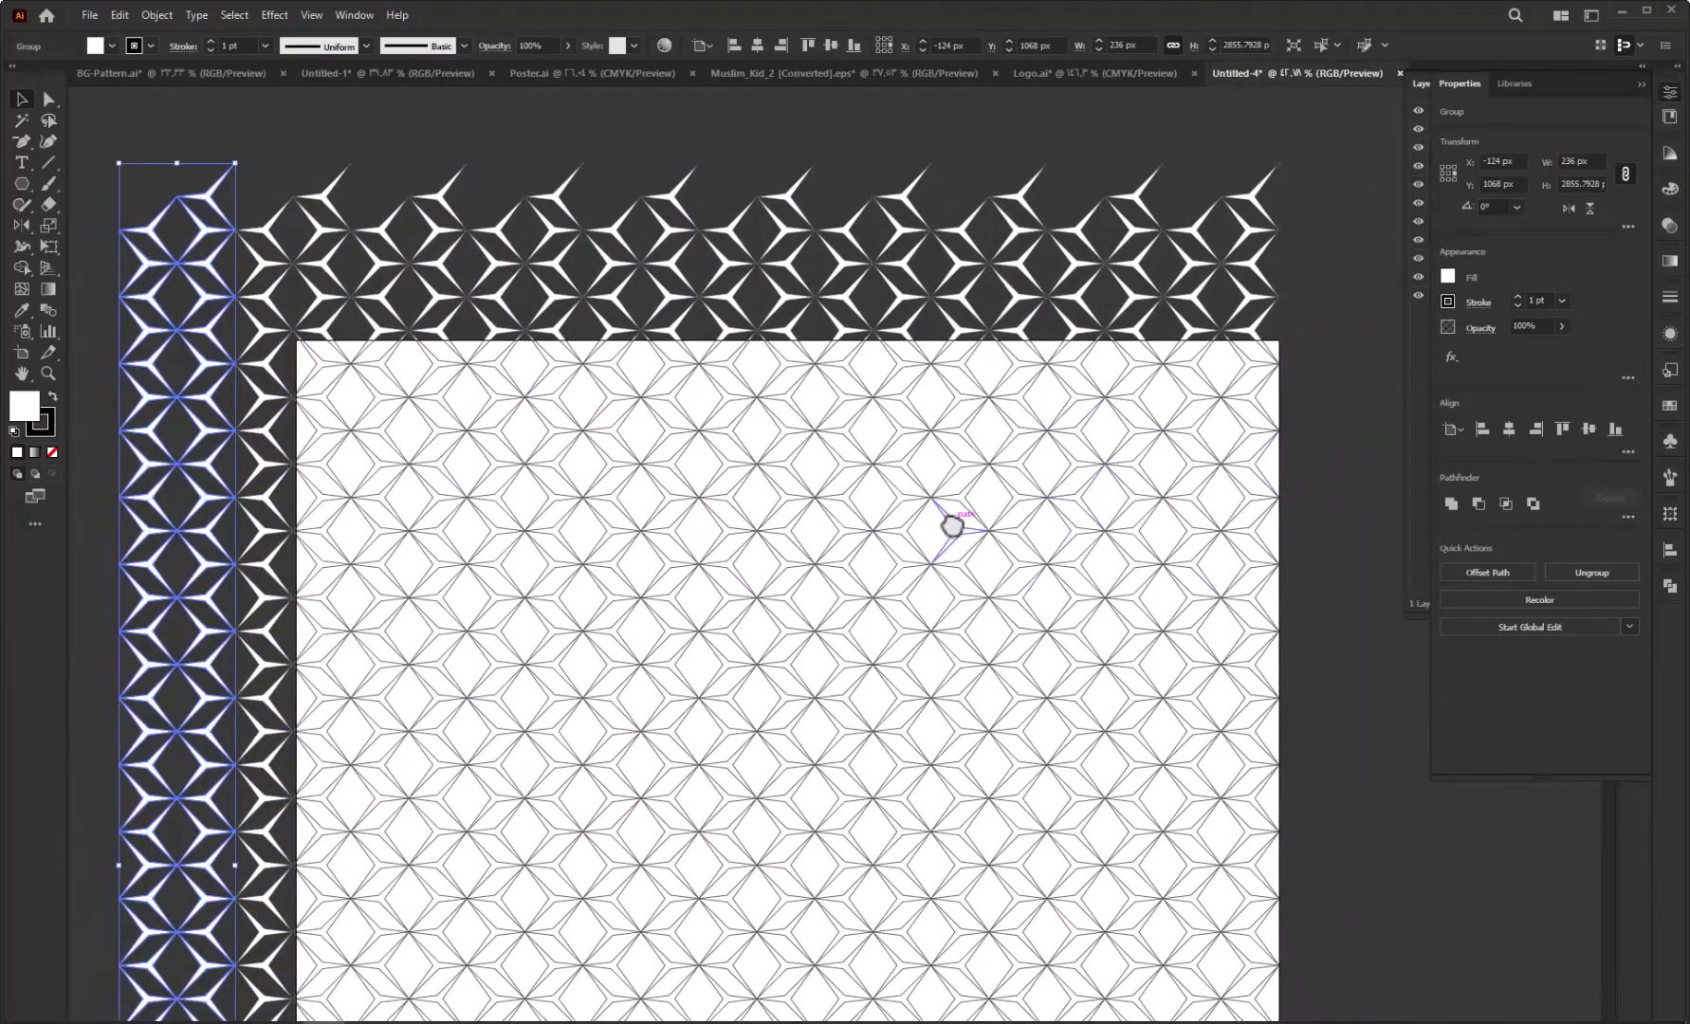
Group all the star-pattern pieces and align the group right and vertically centred
scroll(57, 540, "left", 5)
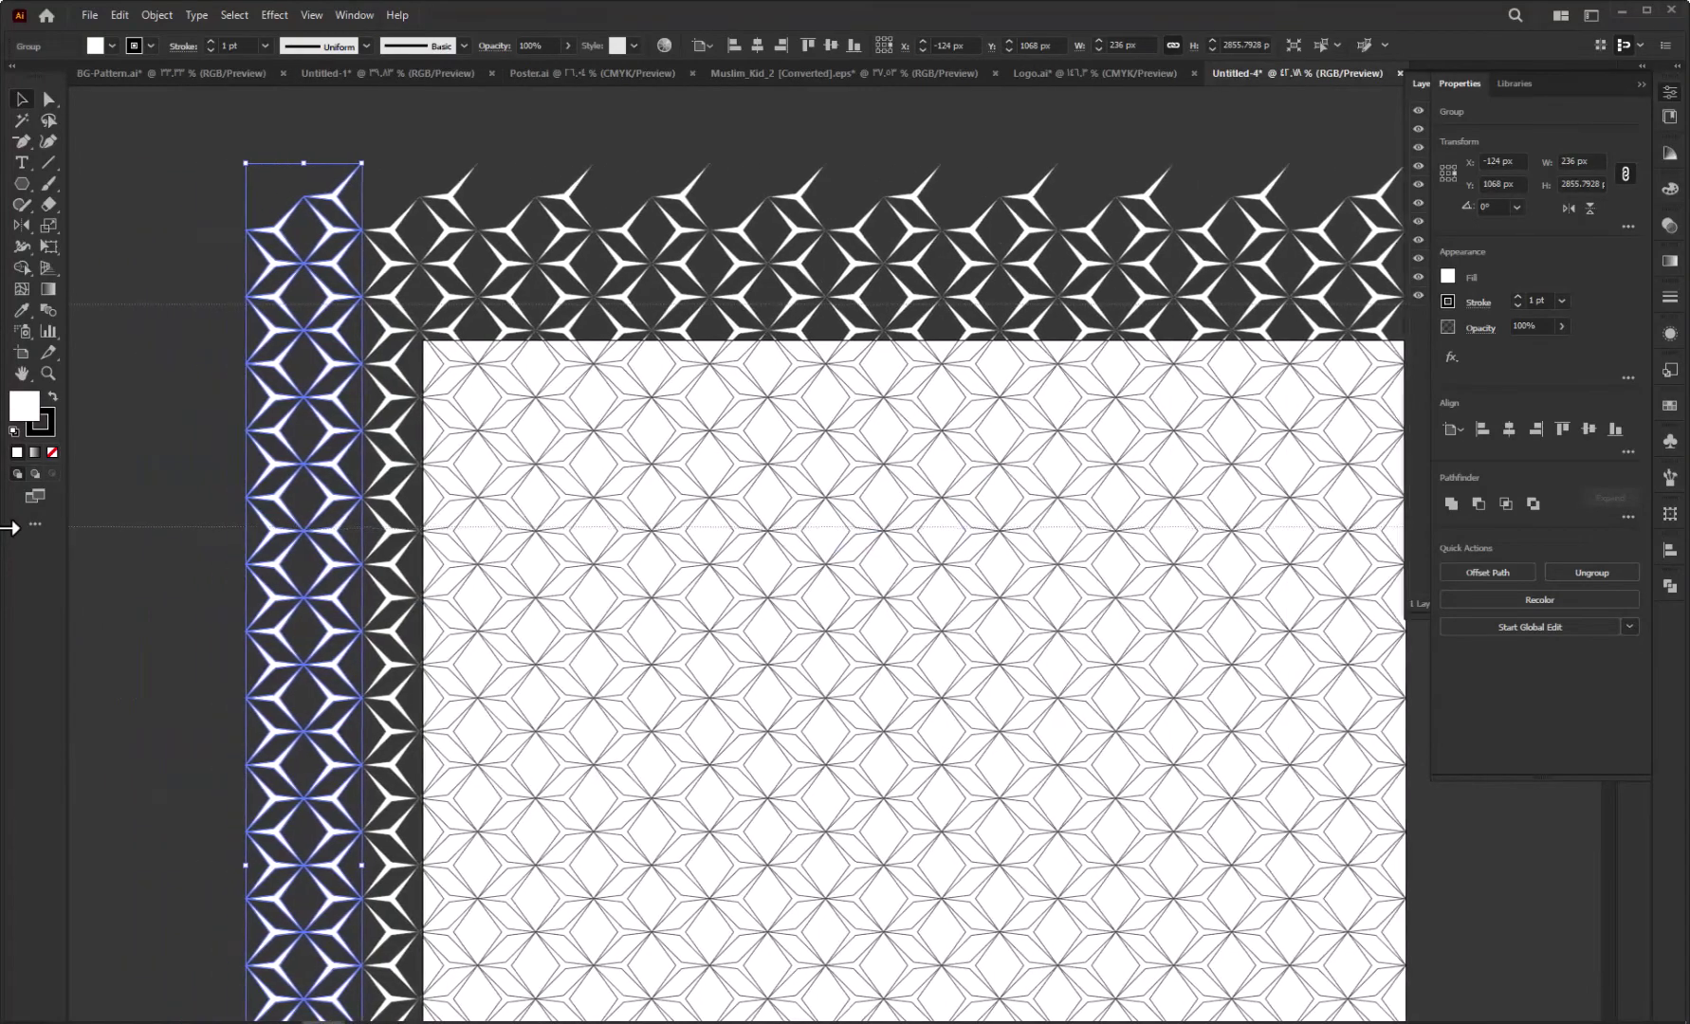
key("ctrl+a")
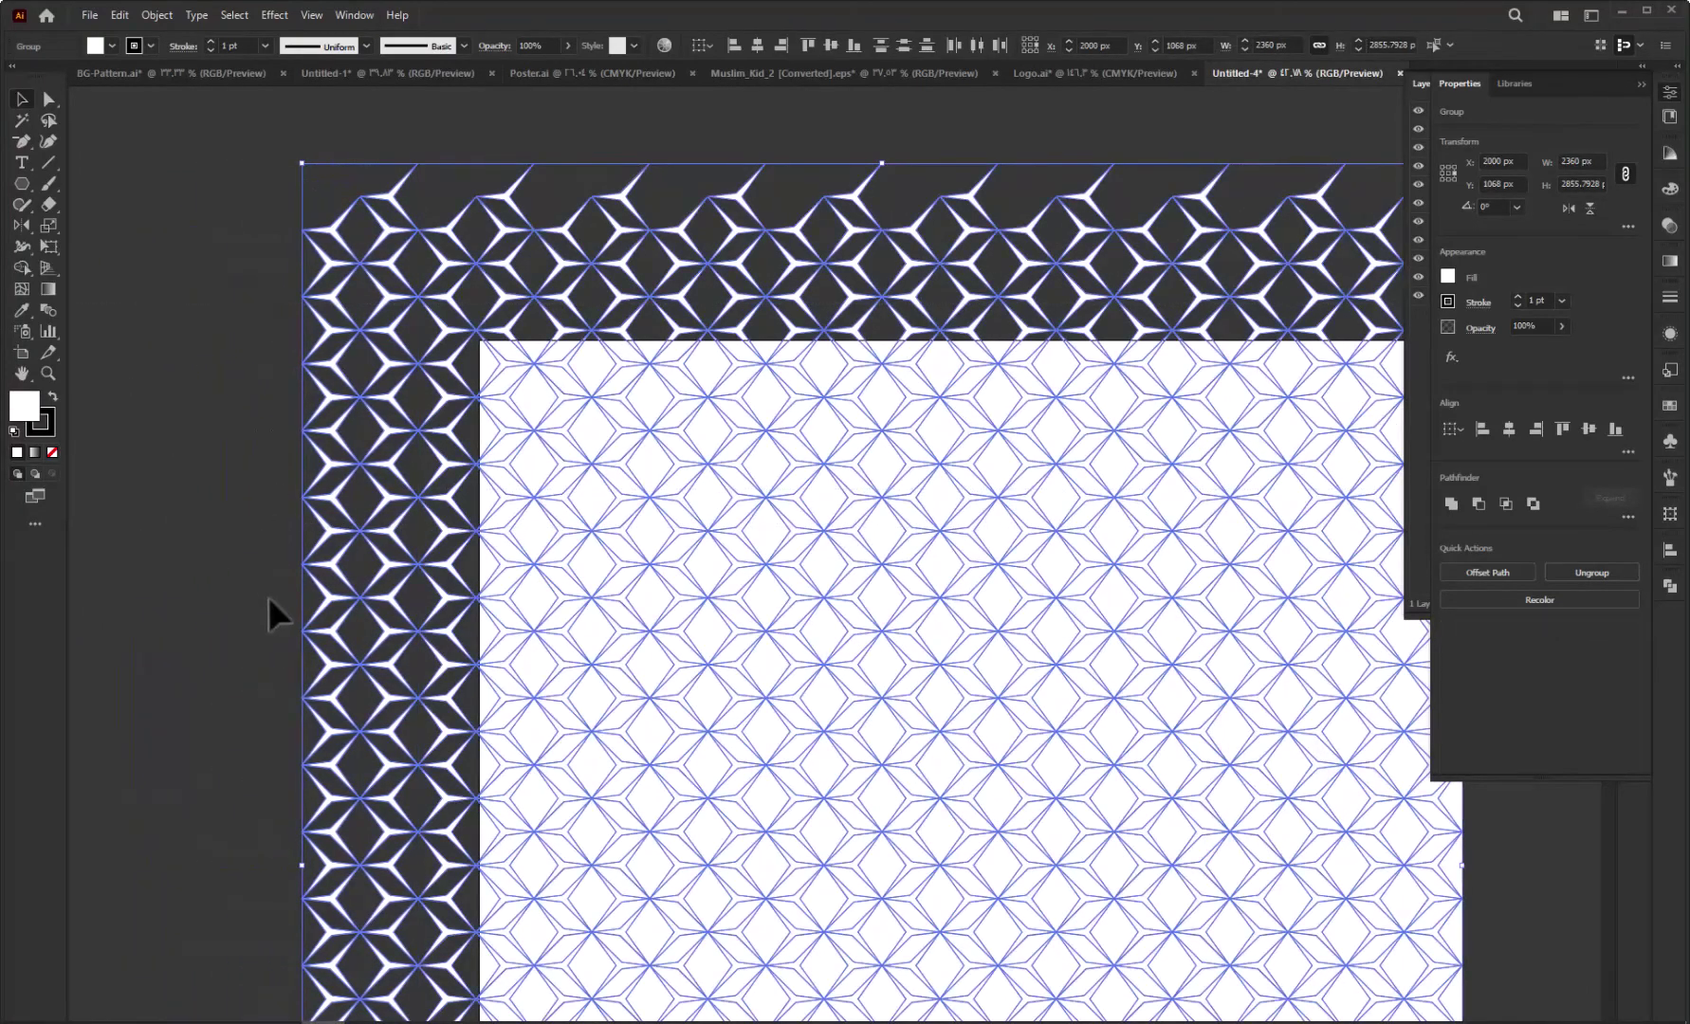
right_click(731, 498)
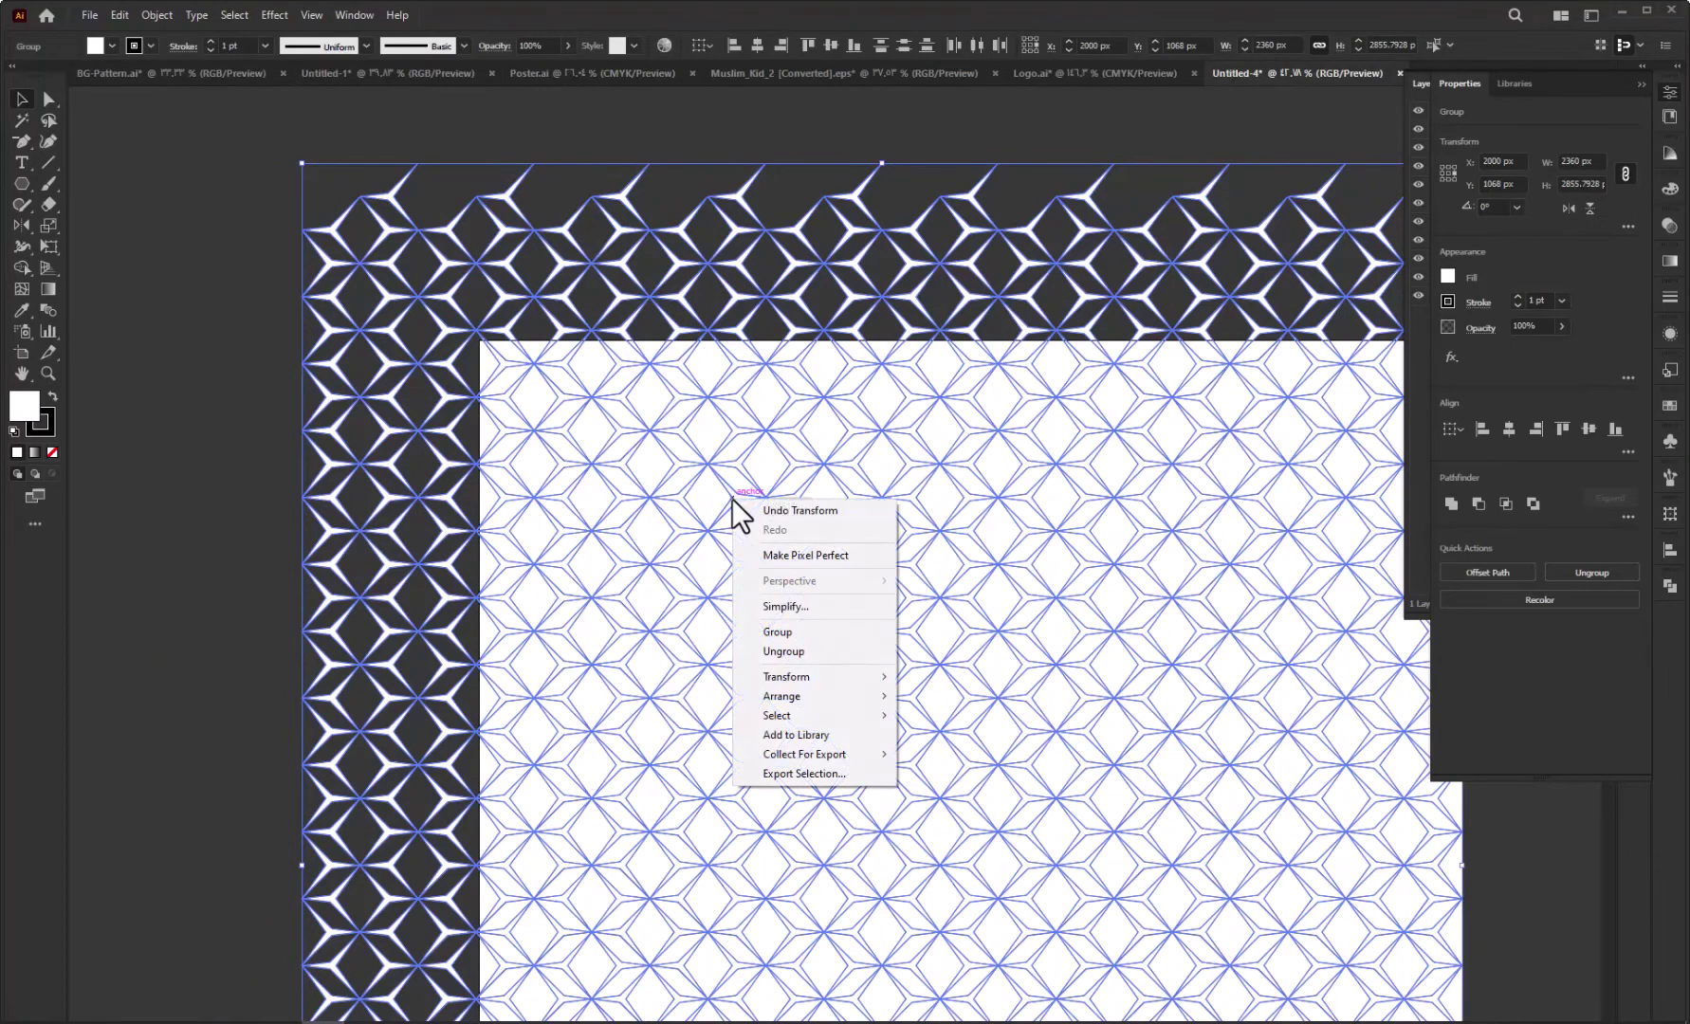
left_click(779, 633)
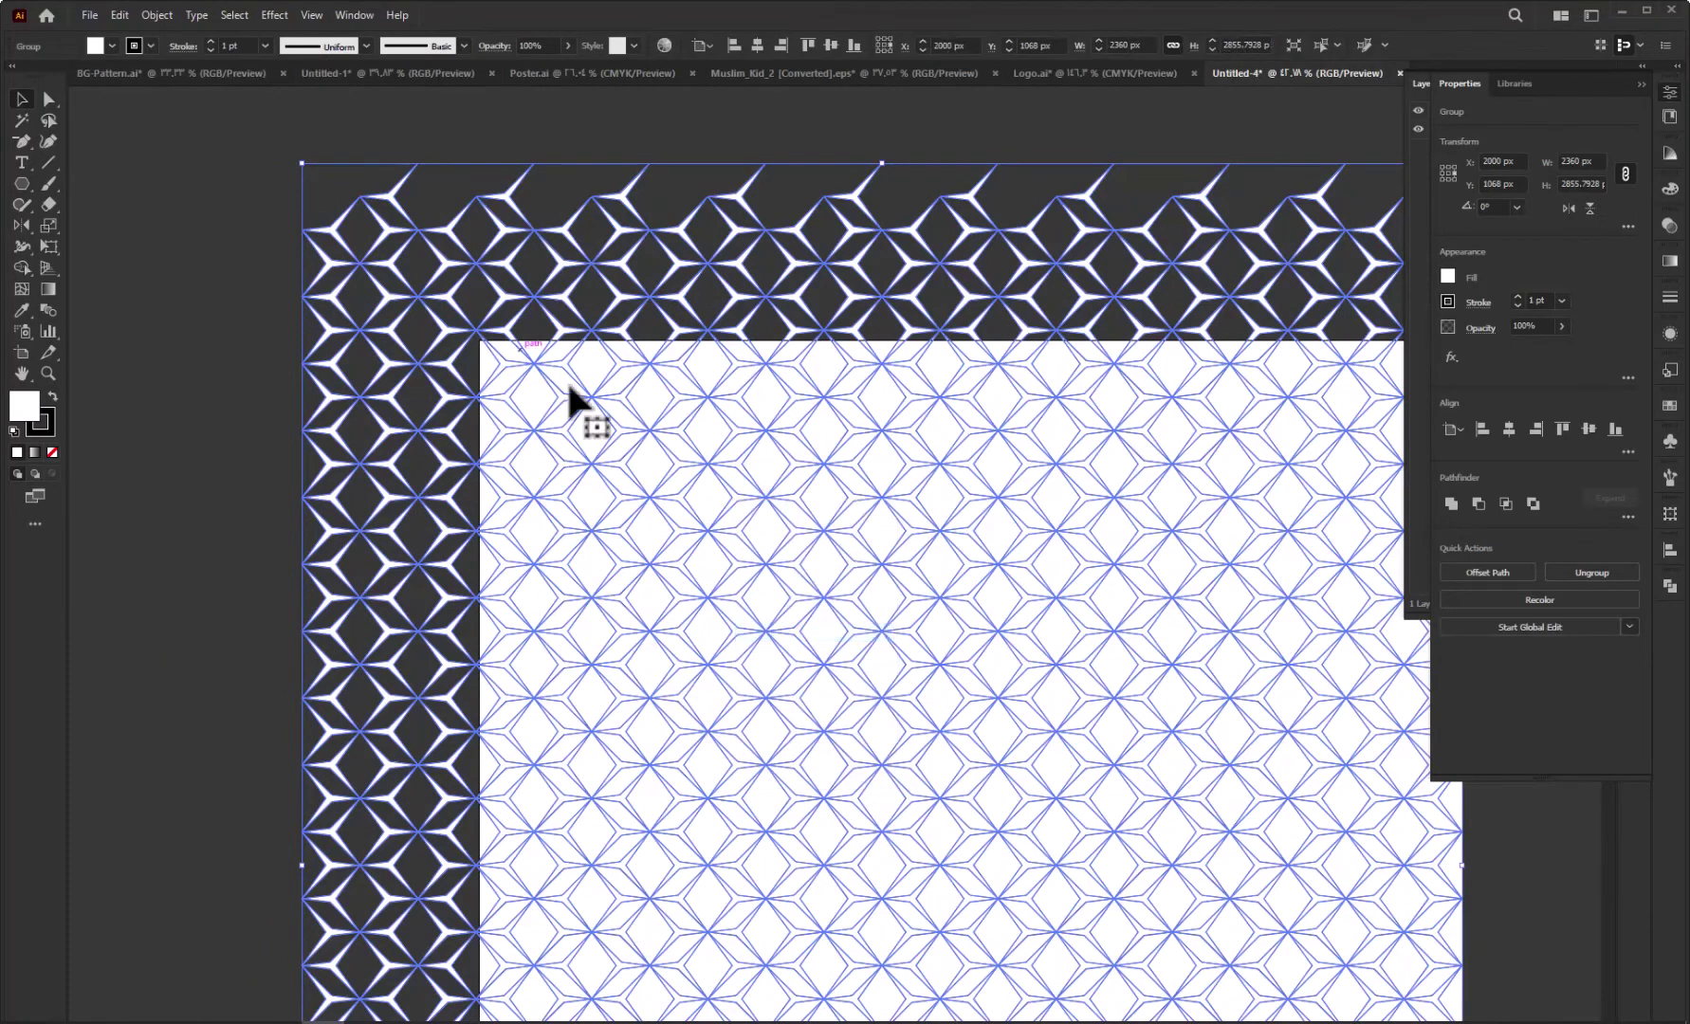
left_click(781, 46)
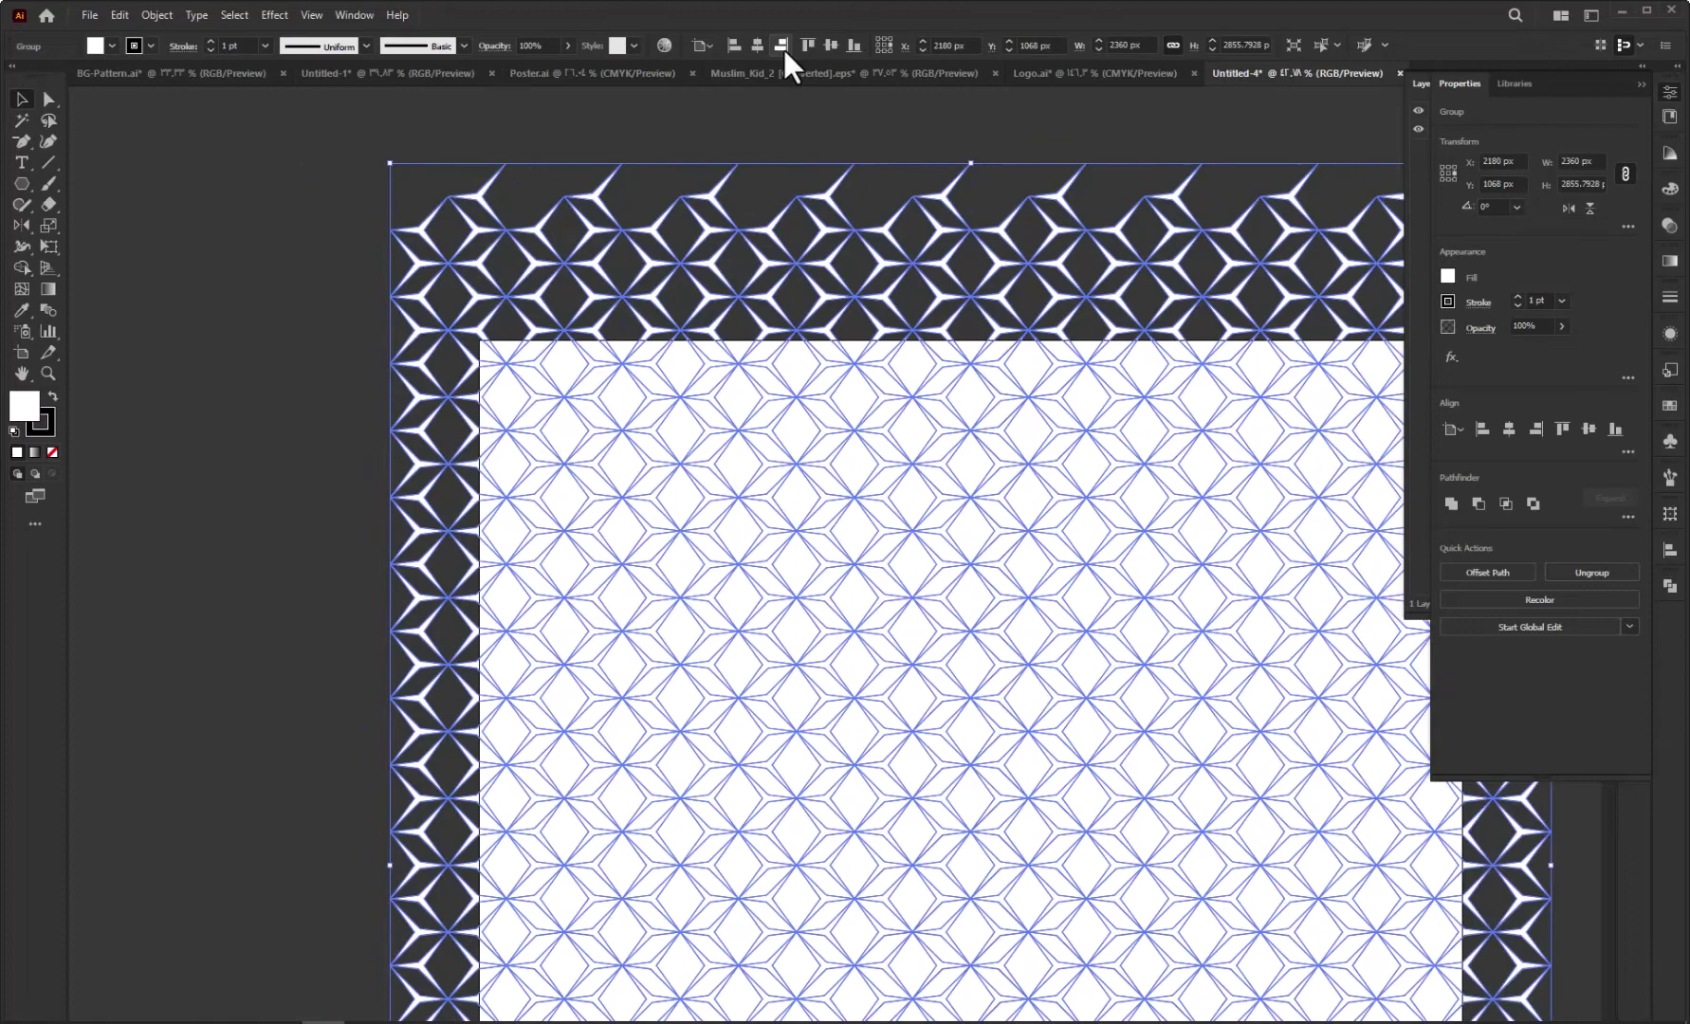
left_click(831, 47)
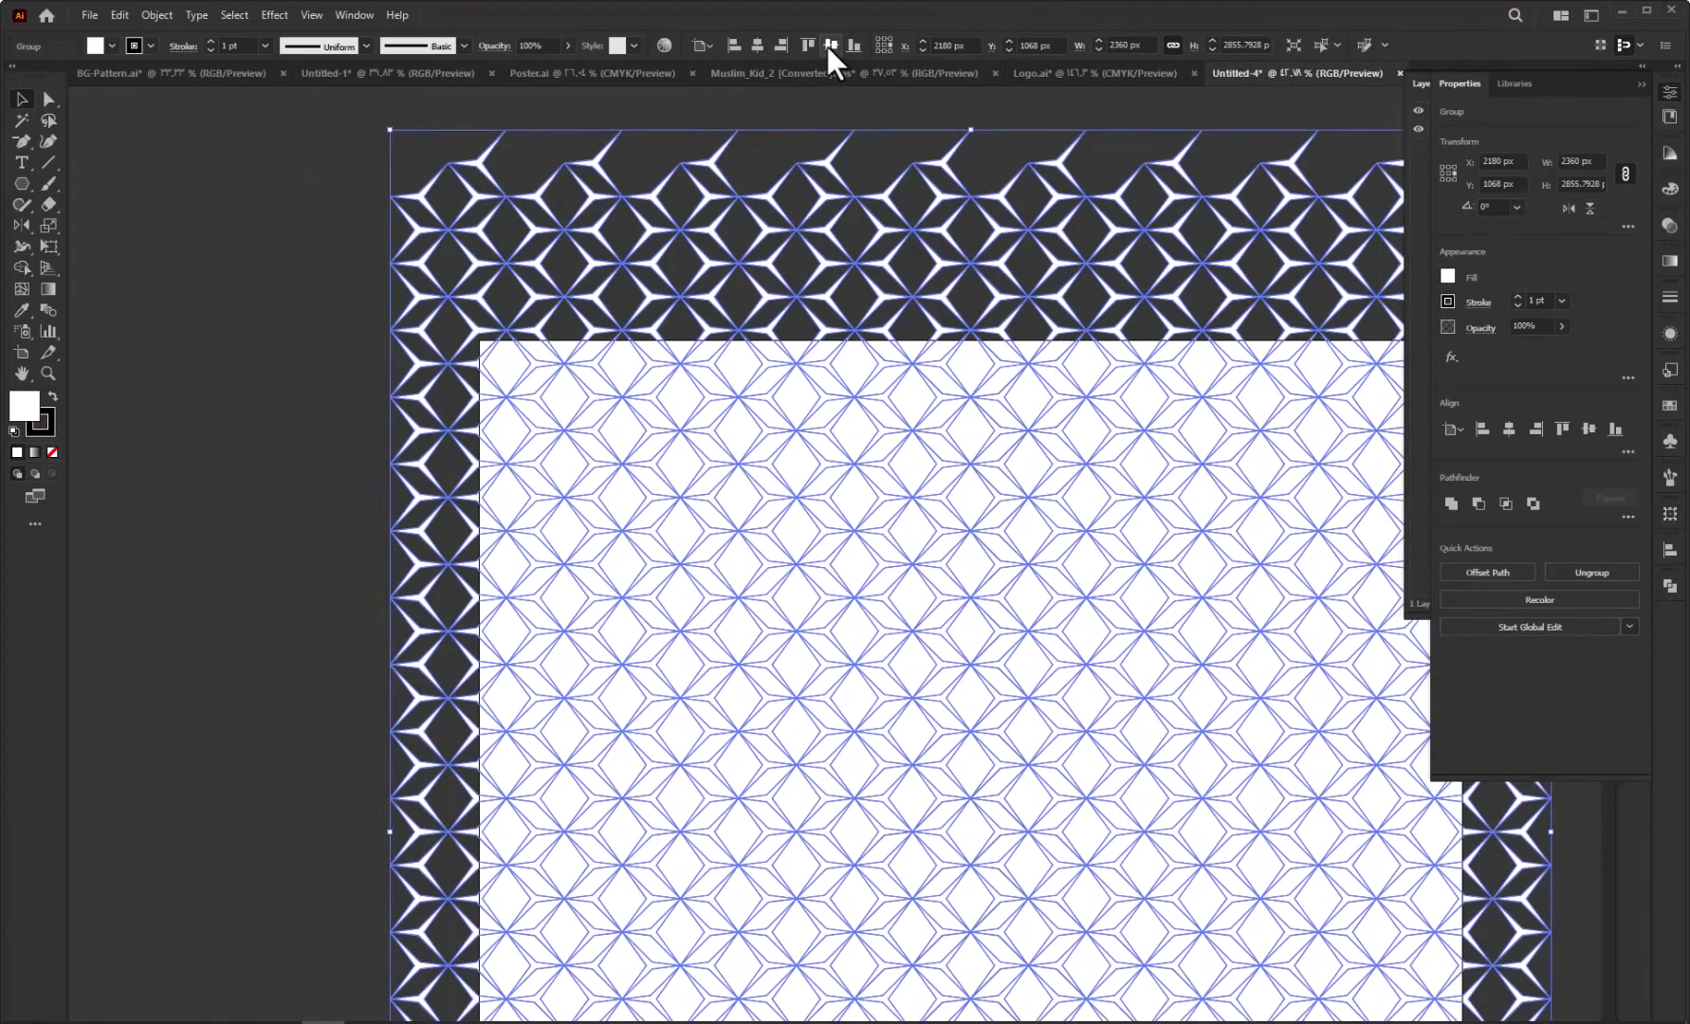
Collapse the Properties and Layers panels and zoom out to show the whole lattice
left_click(1645, 84)
left_click(1583, 84)
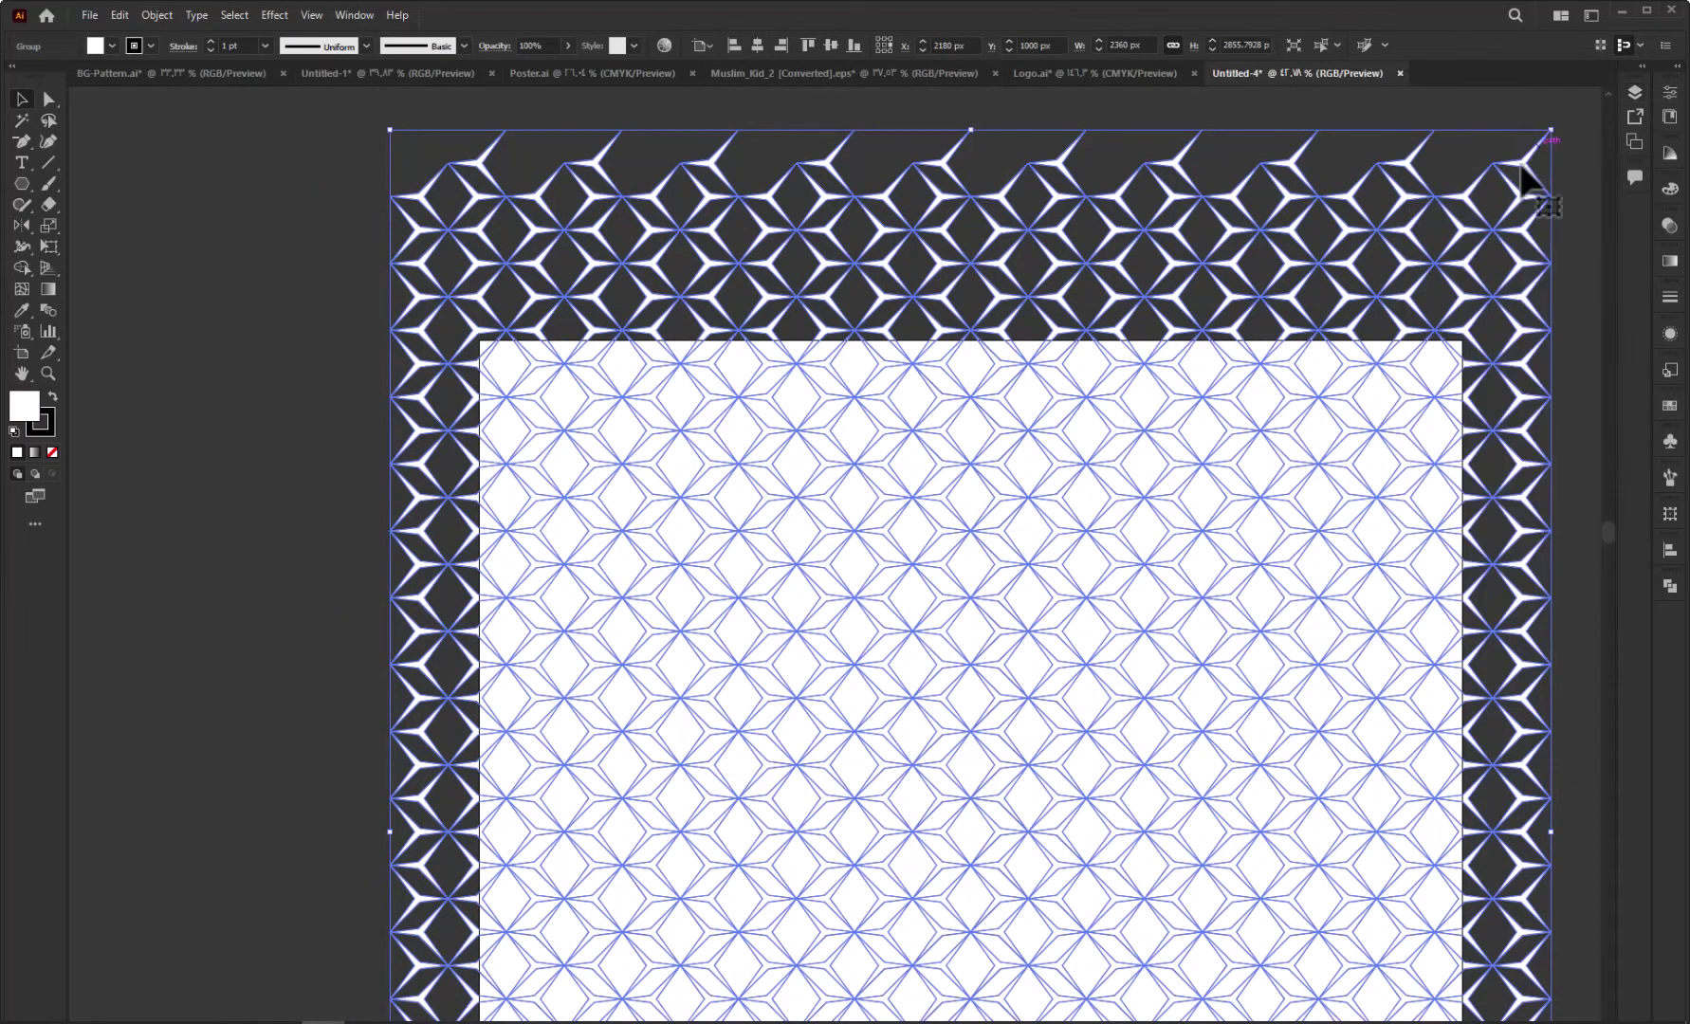
key("ctrl+0")
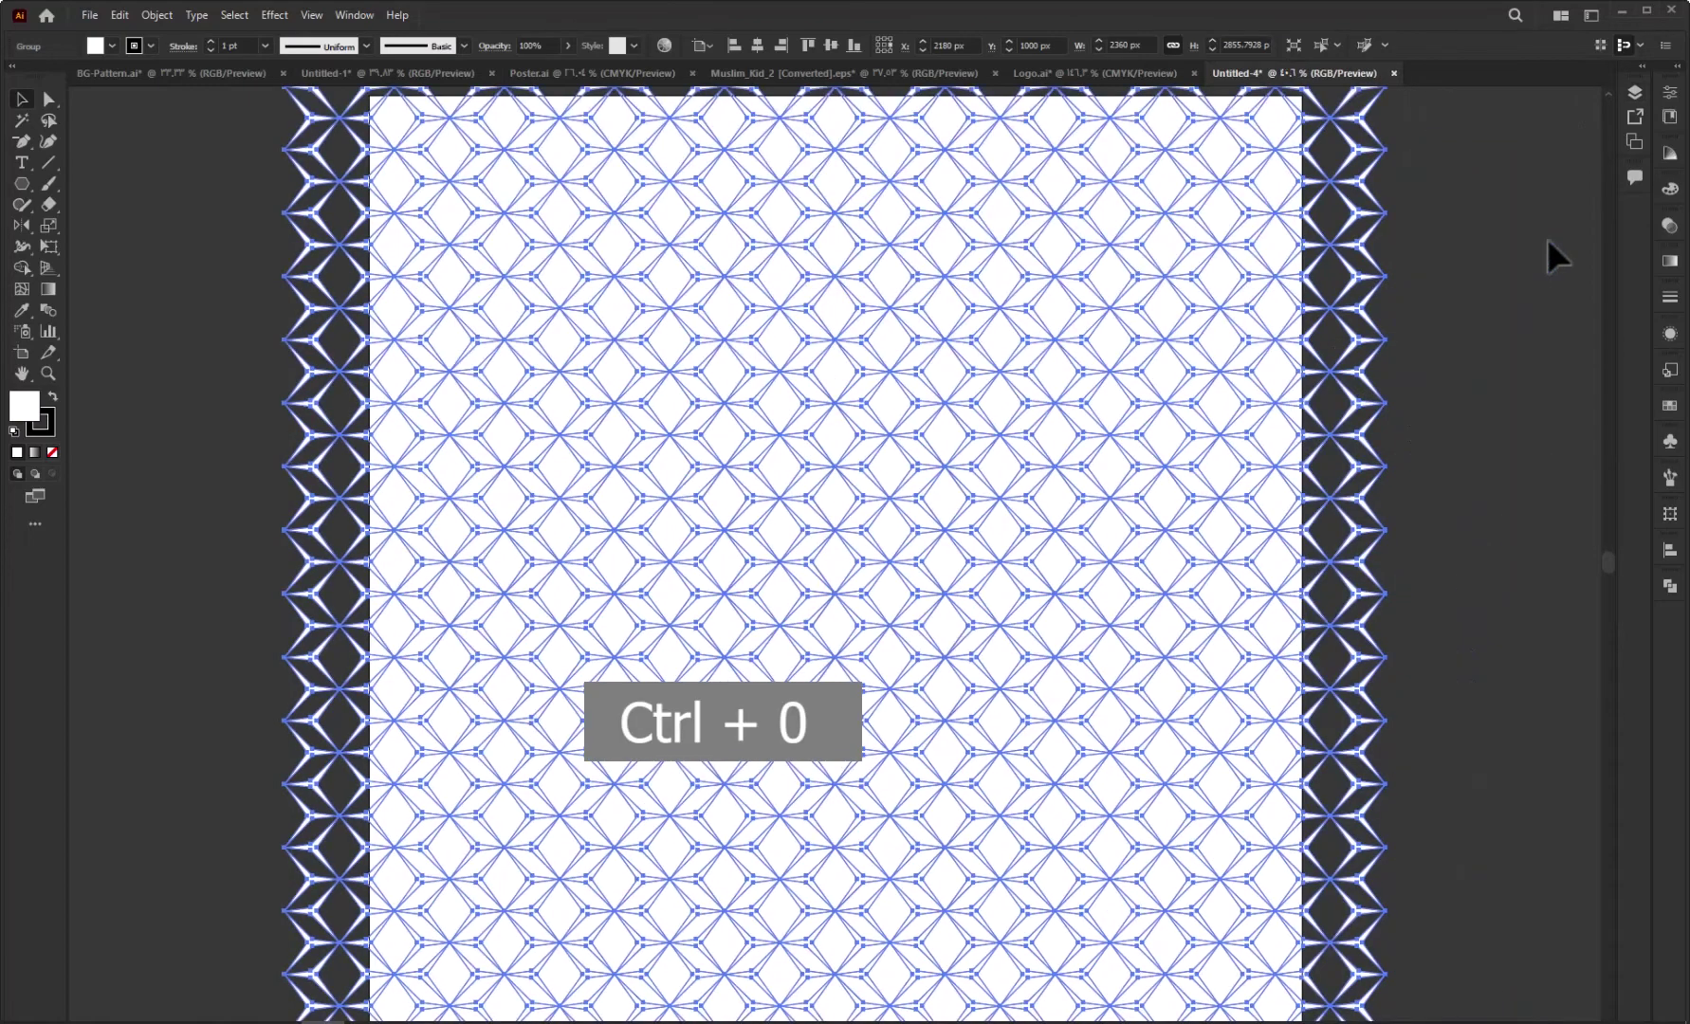
key("ctrl+minus")
key("ctrl+minus")
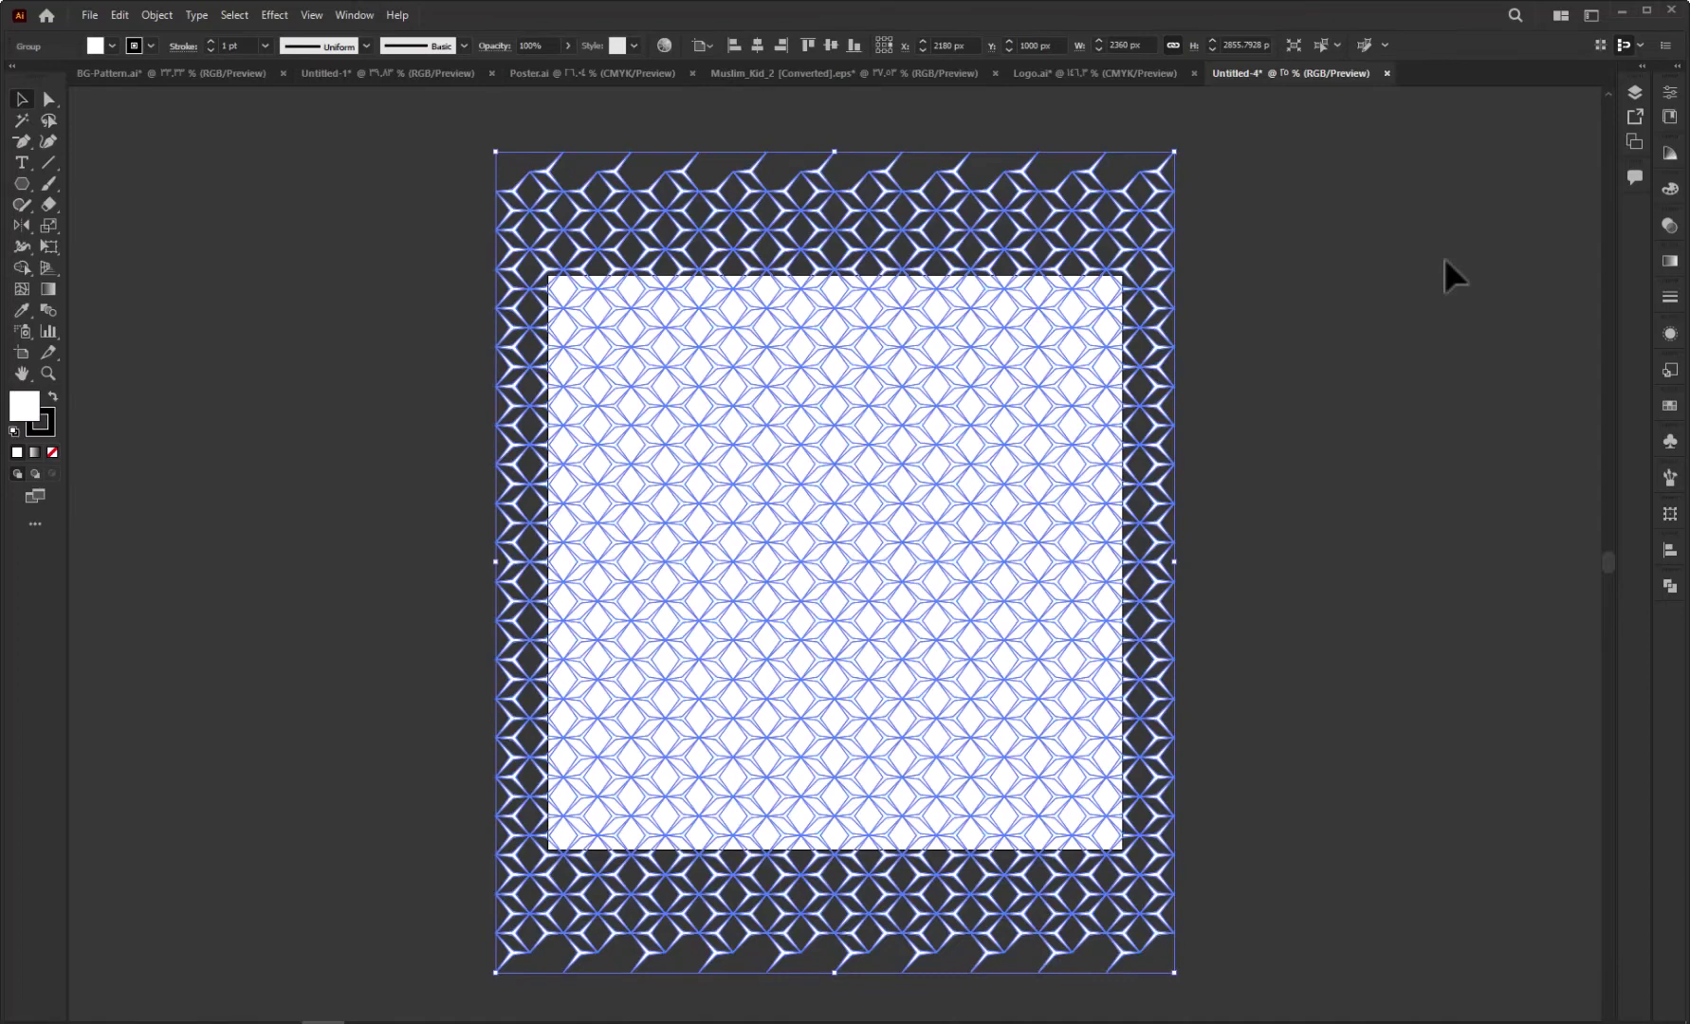
Give the star pattern a pink stroke and magenta fill, and show the Layers panel
left_click(147, 46)
key("ctrl+minus")
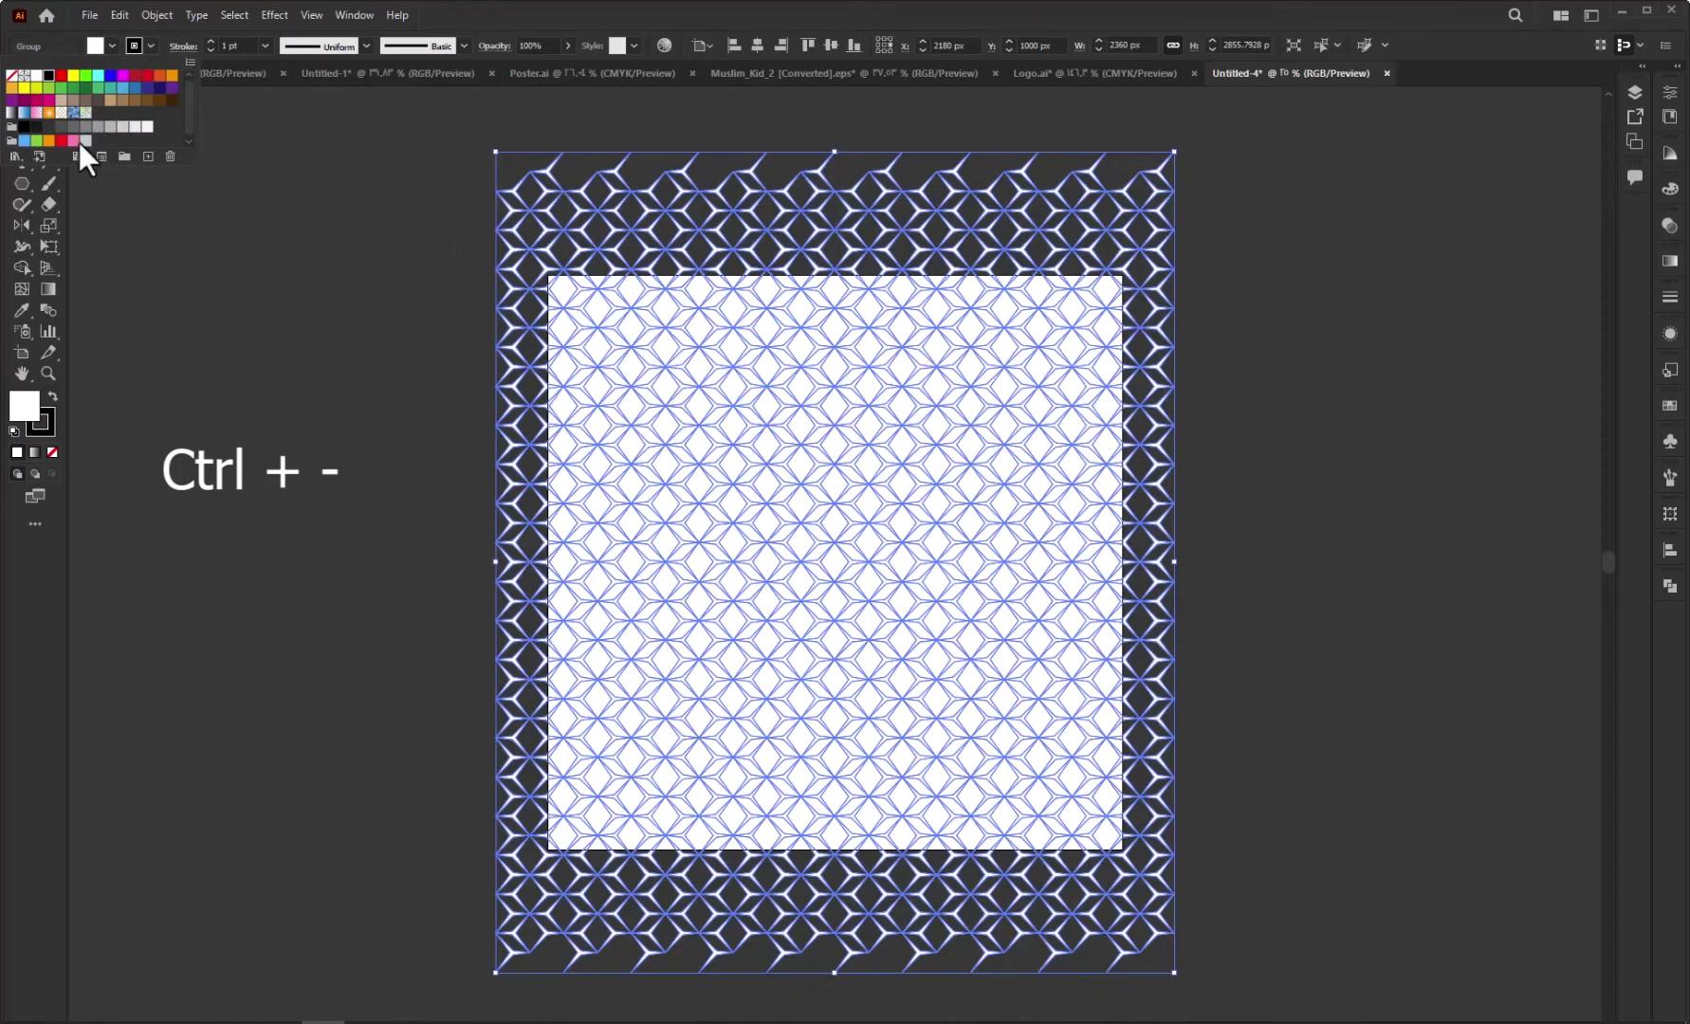
left_click(73, 140)
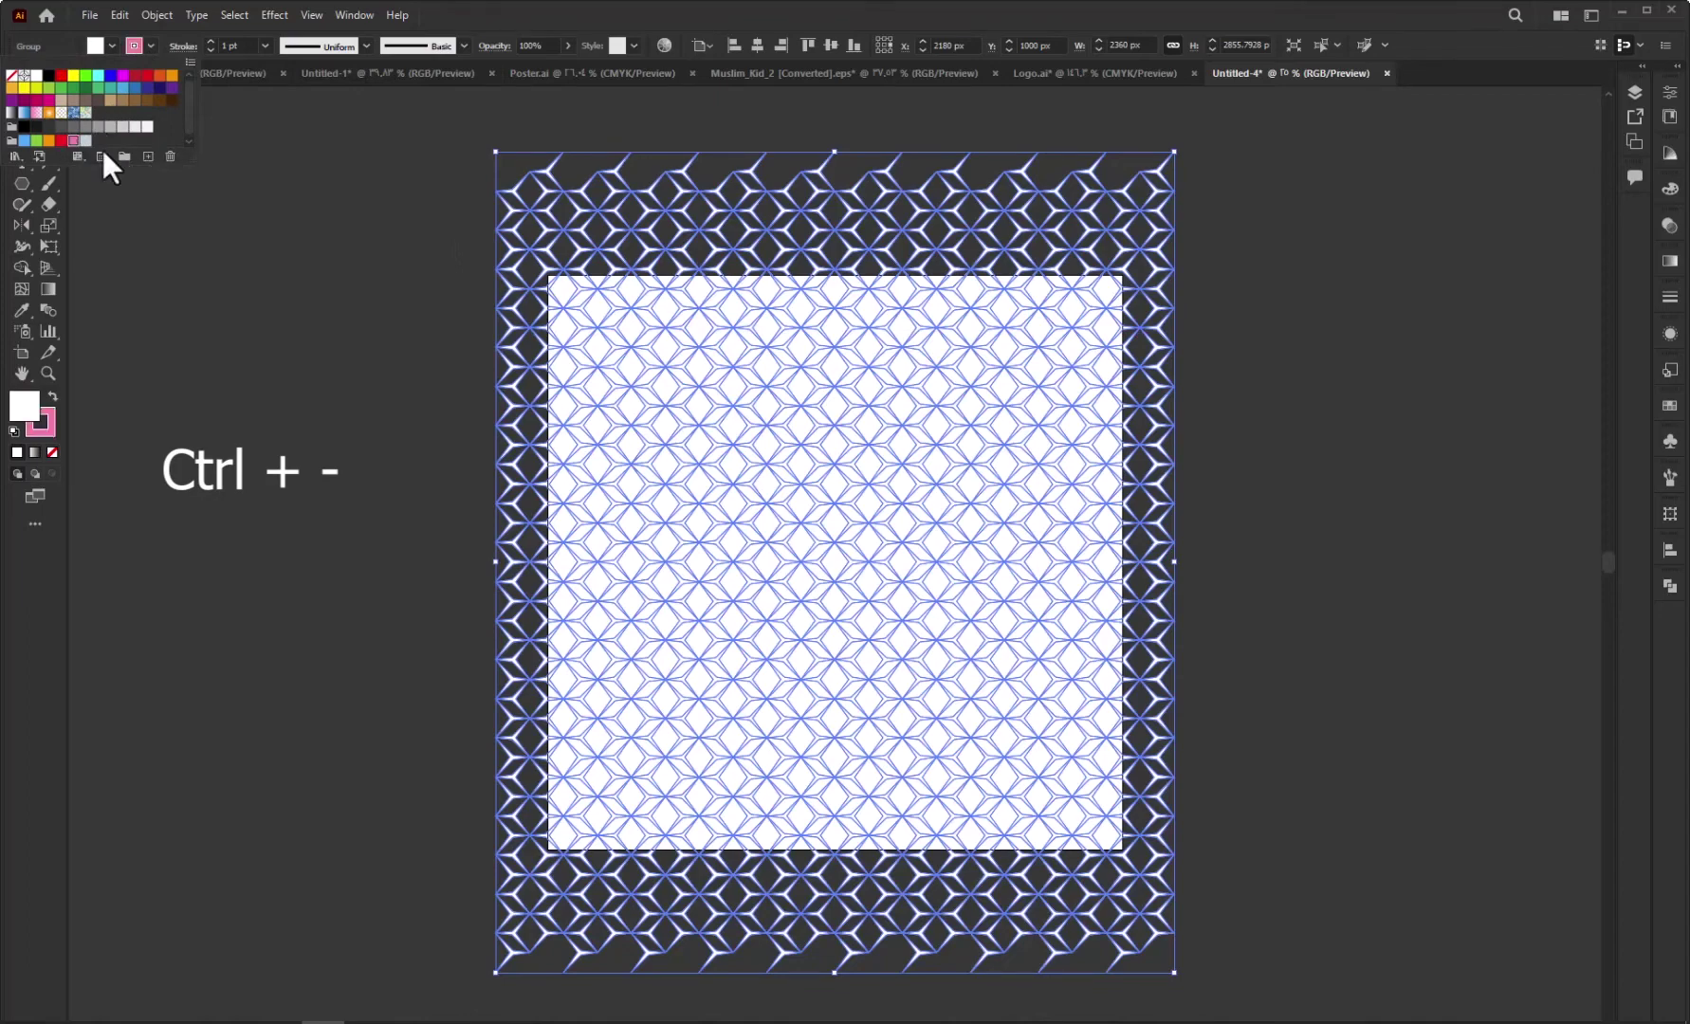
left_click(110, 45)
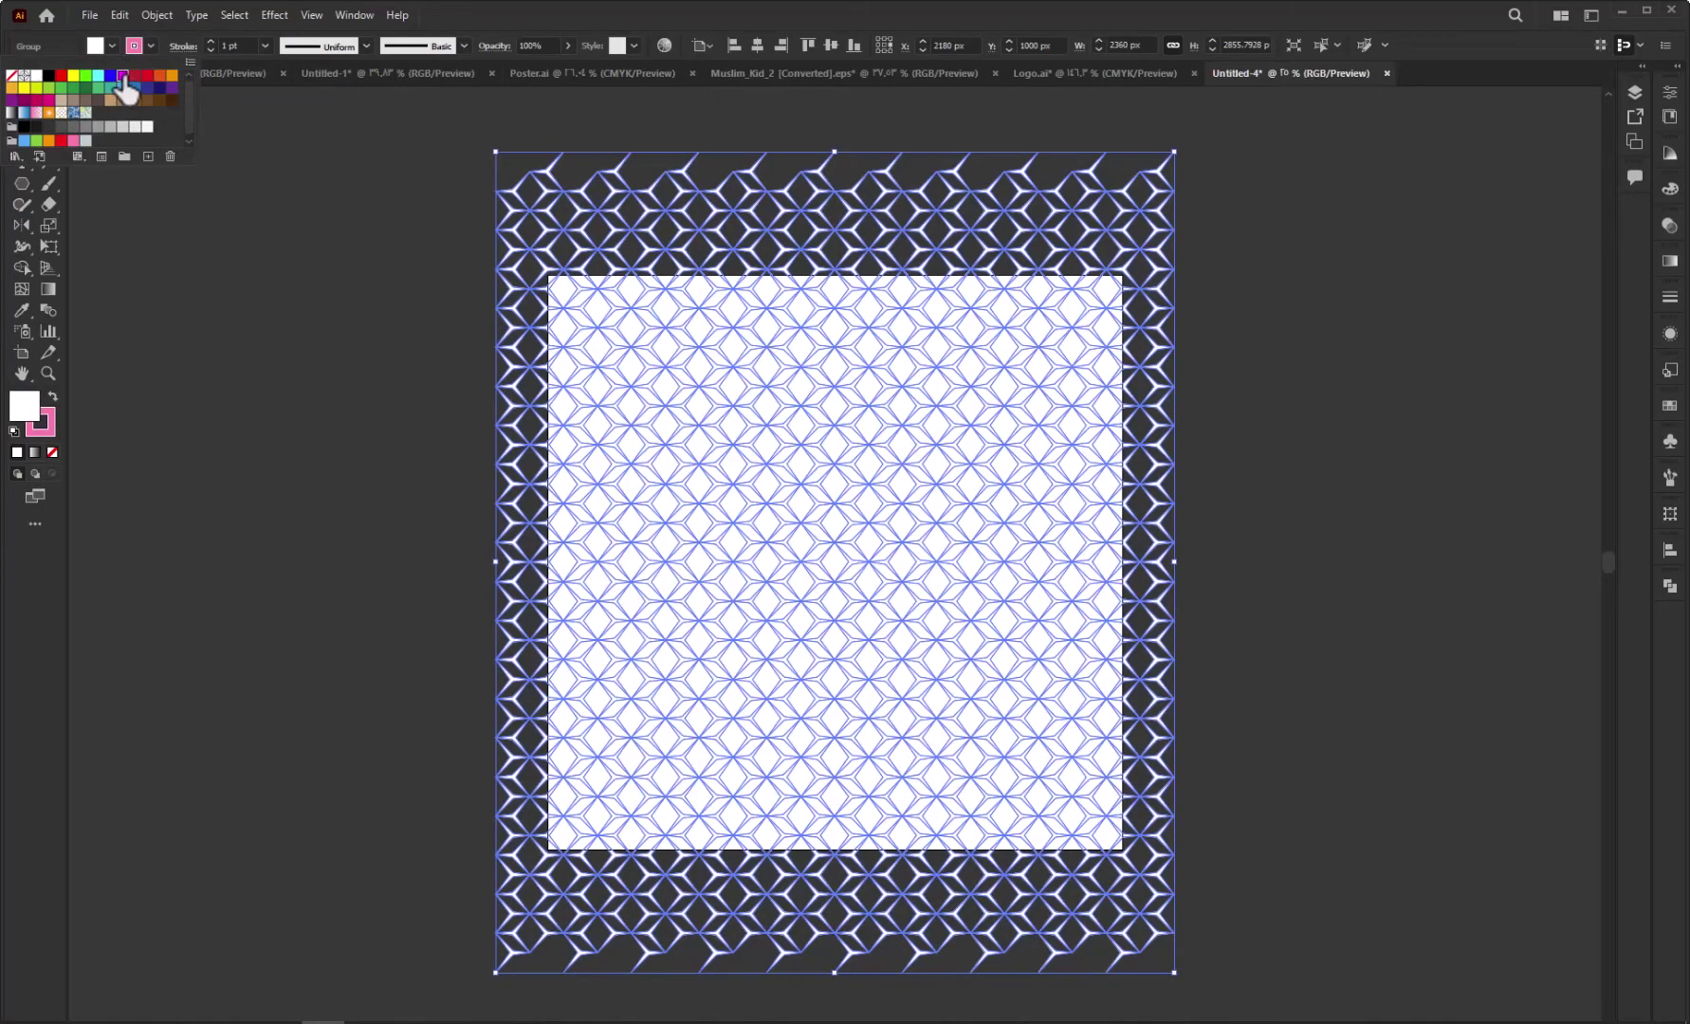
left_click(121, 78)
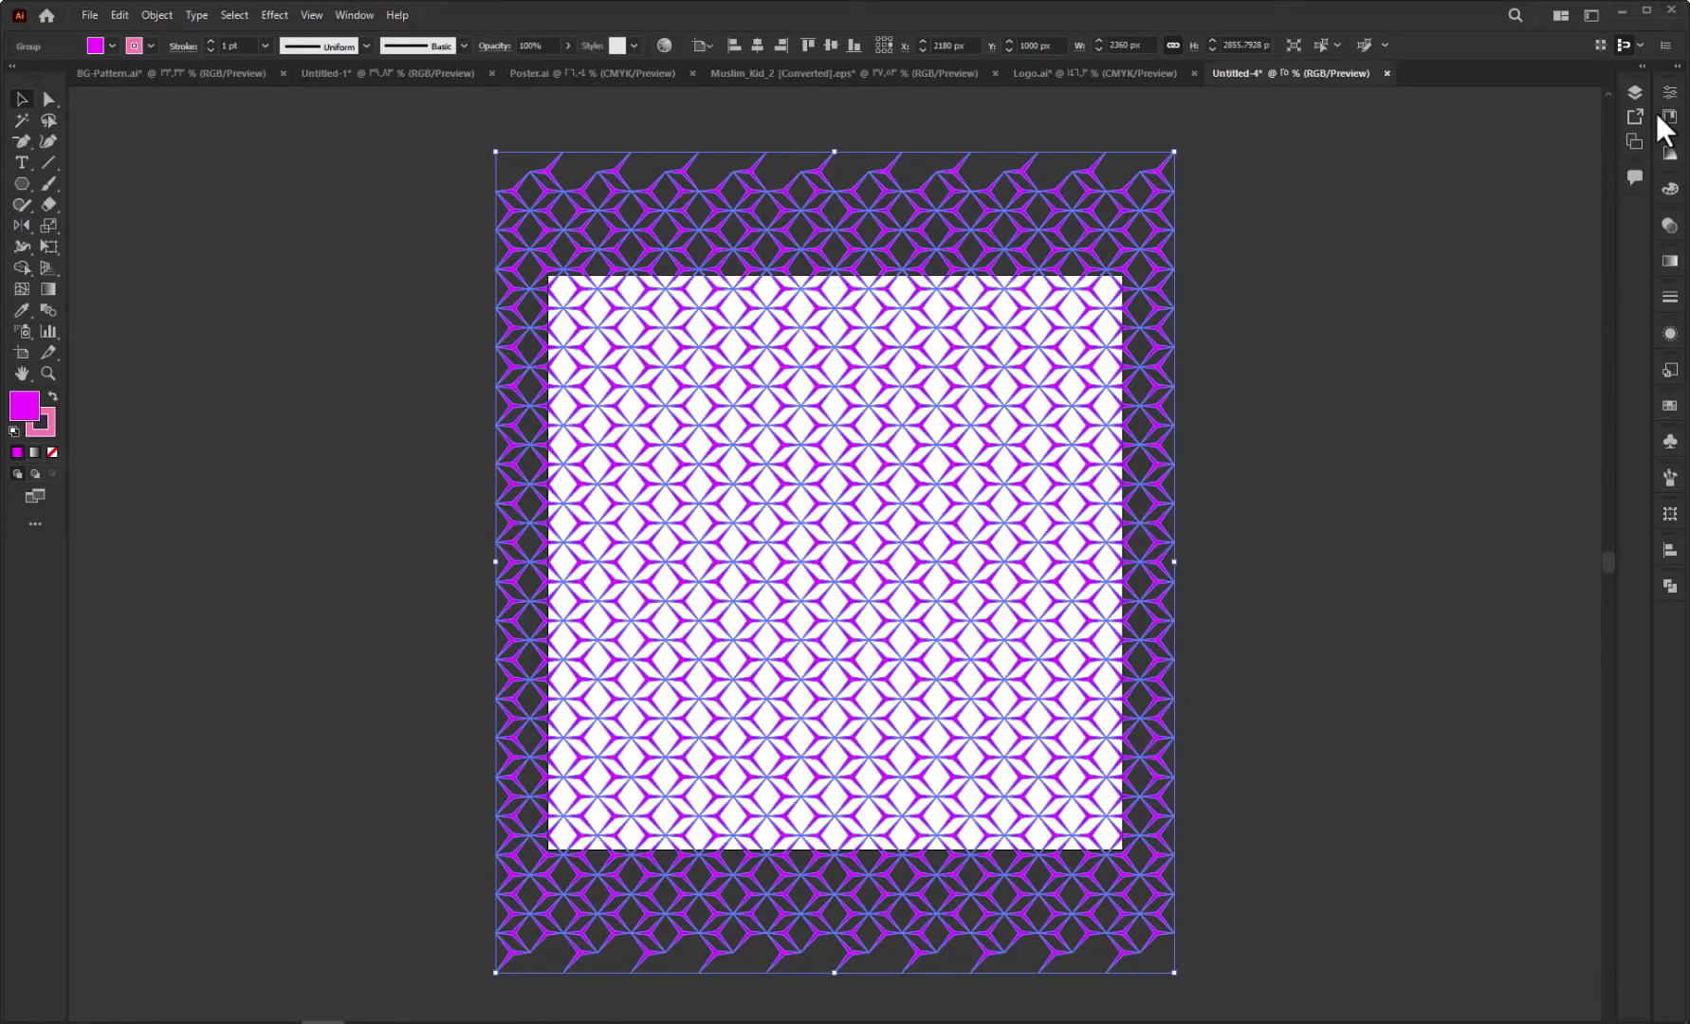
left_click(1635, 92)
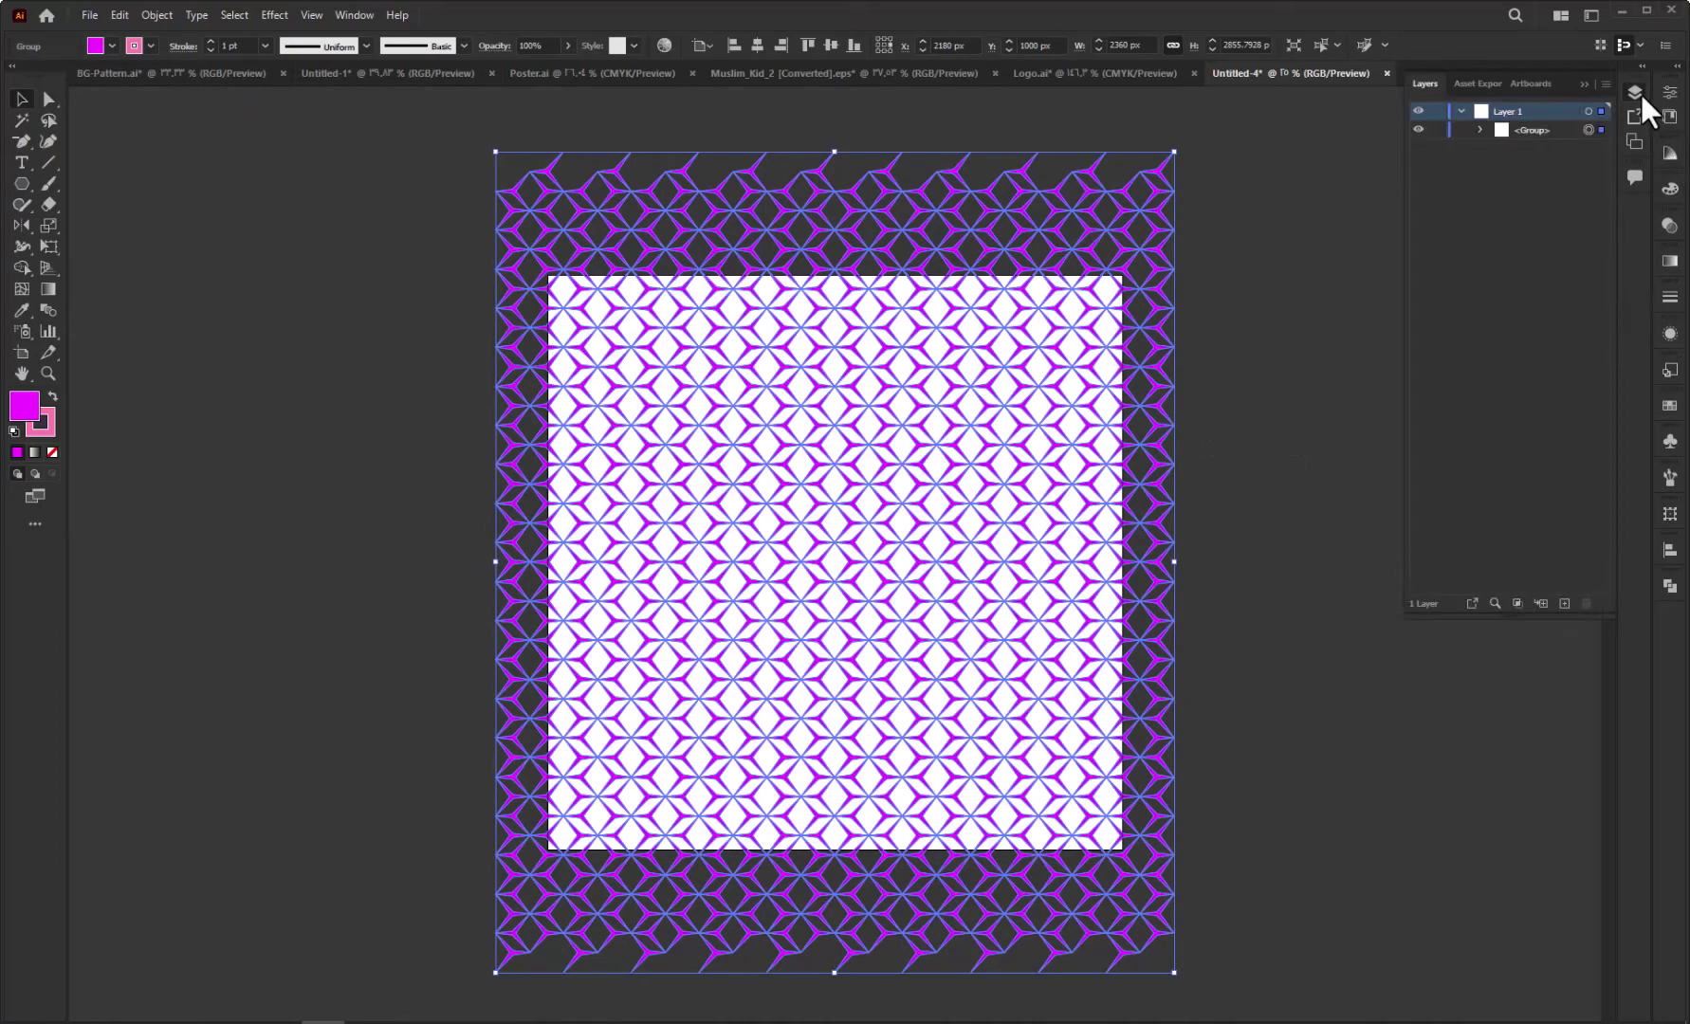
Hide the star pattern group in Layers and switch to the Rectangle Tool
left_click(1419, 130)
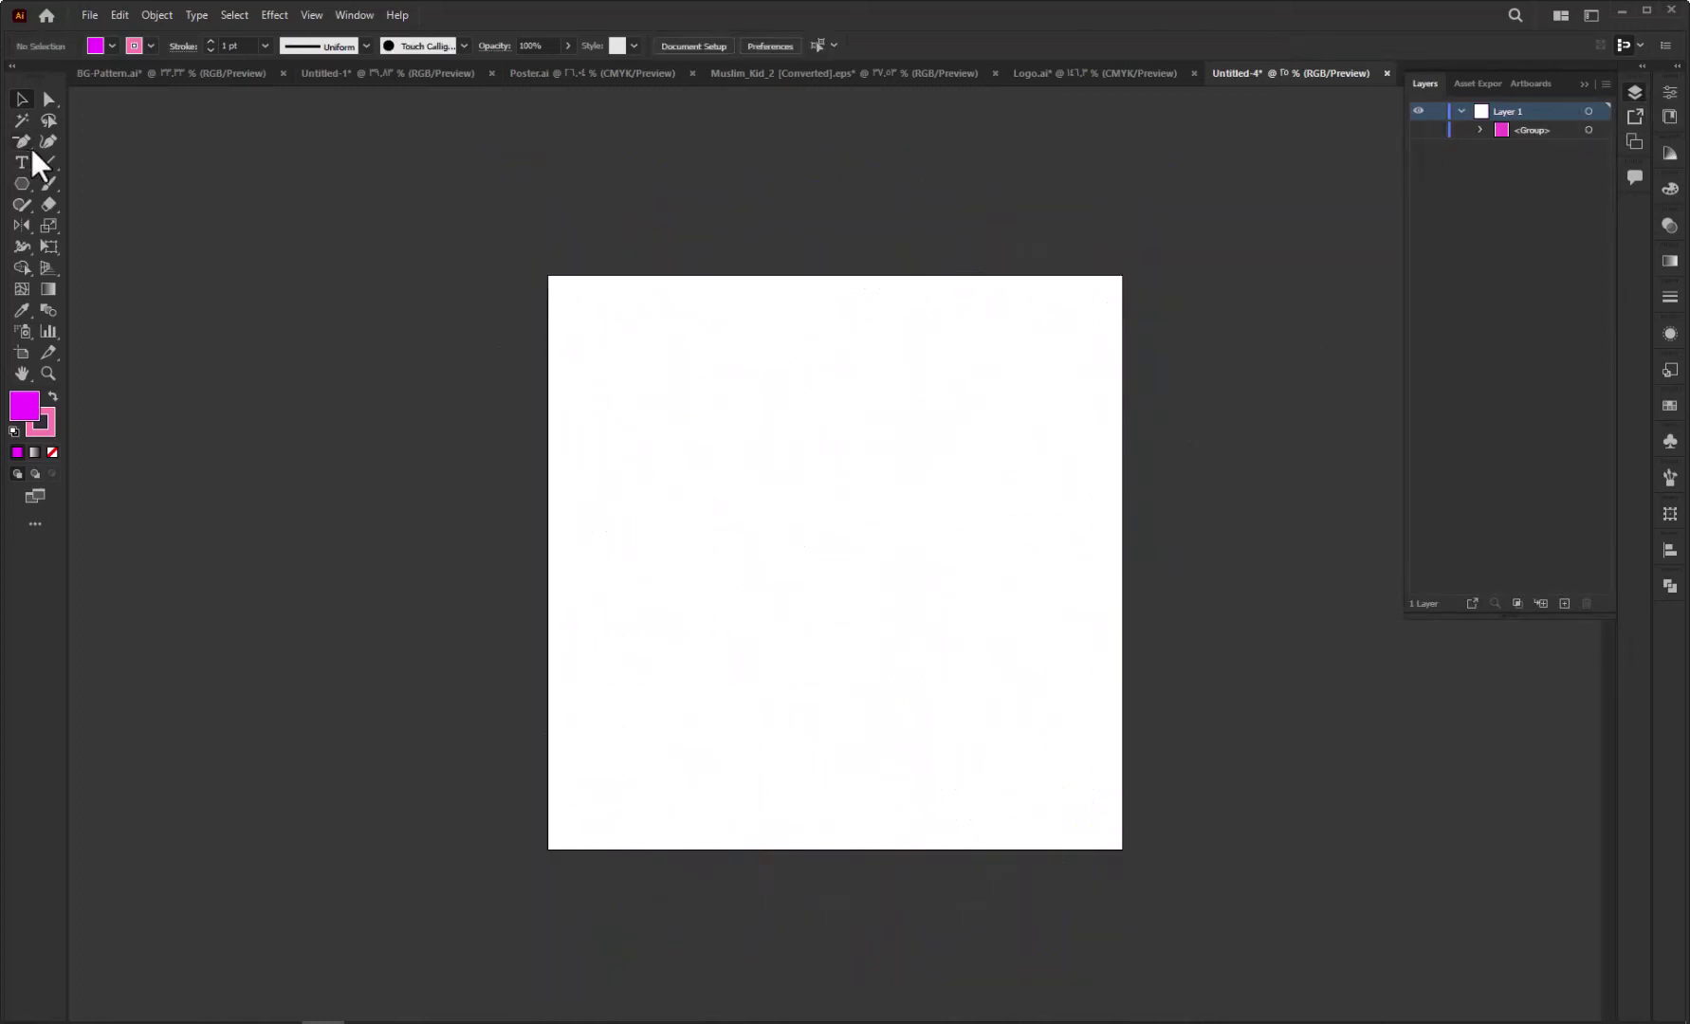
left_click(32, 182)
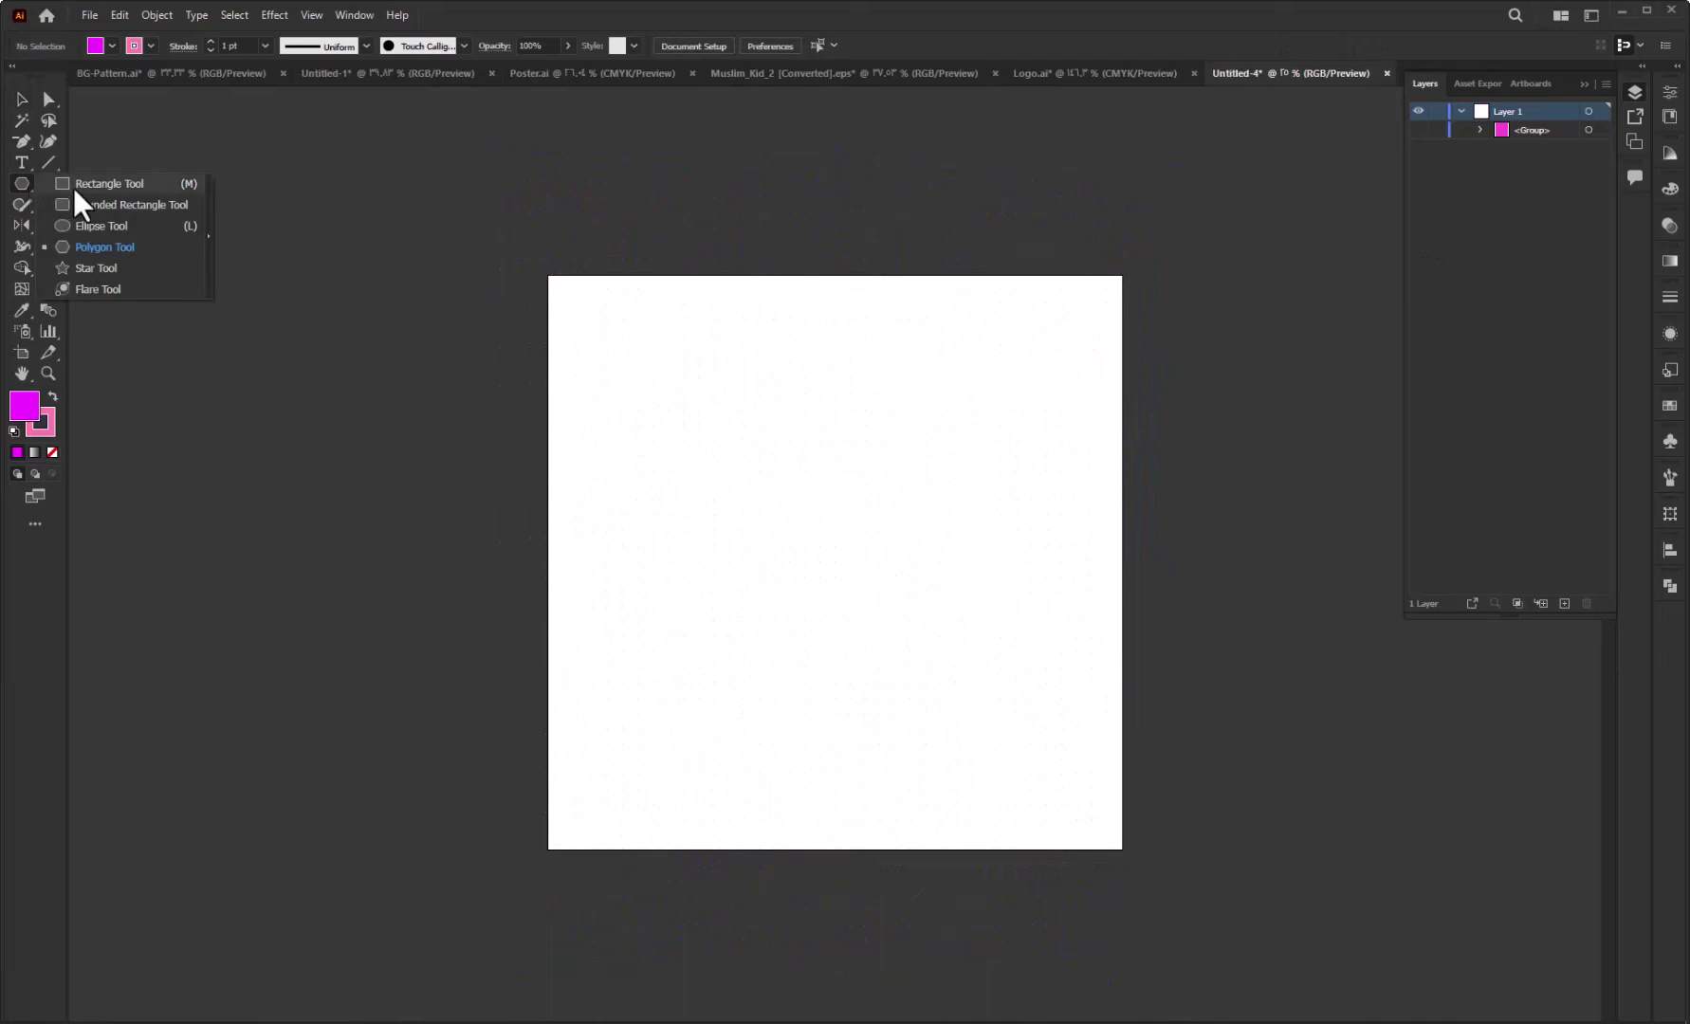
left_click(73, 188)
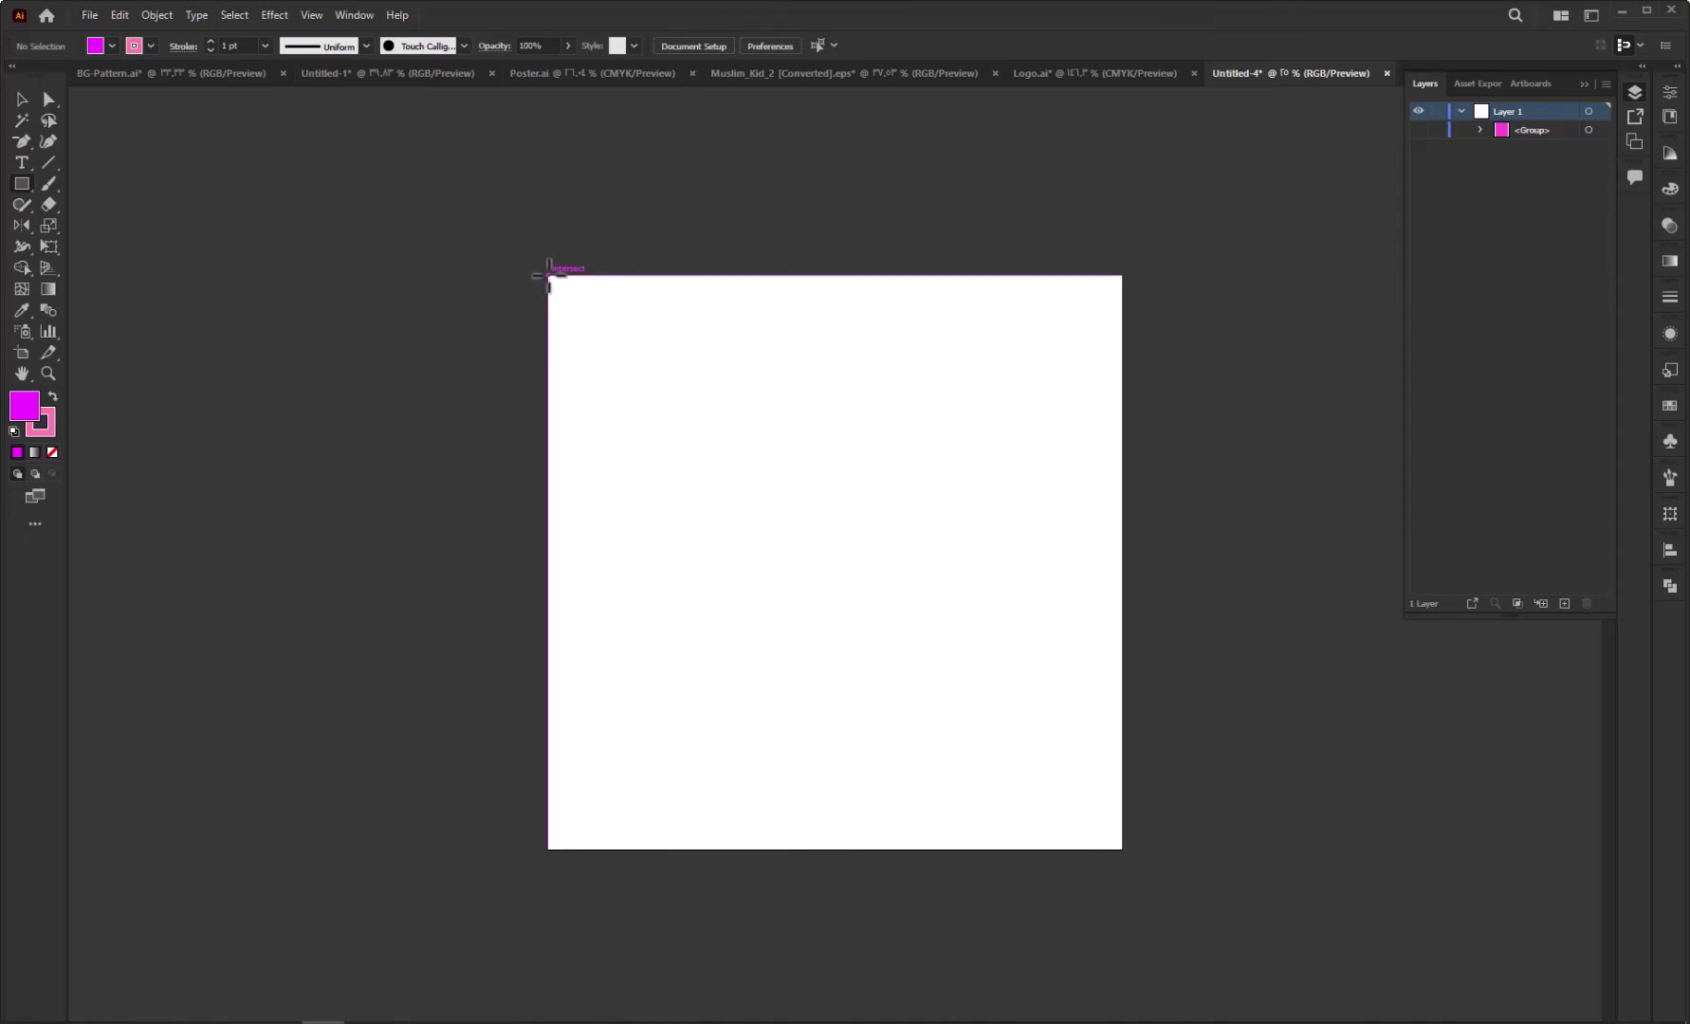
Draw a roughly 2000 × 2000 px rectangle from corner to corner of the artboard
left_click_drag(548, 275, 1096, 838)
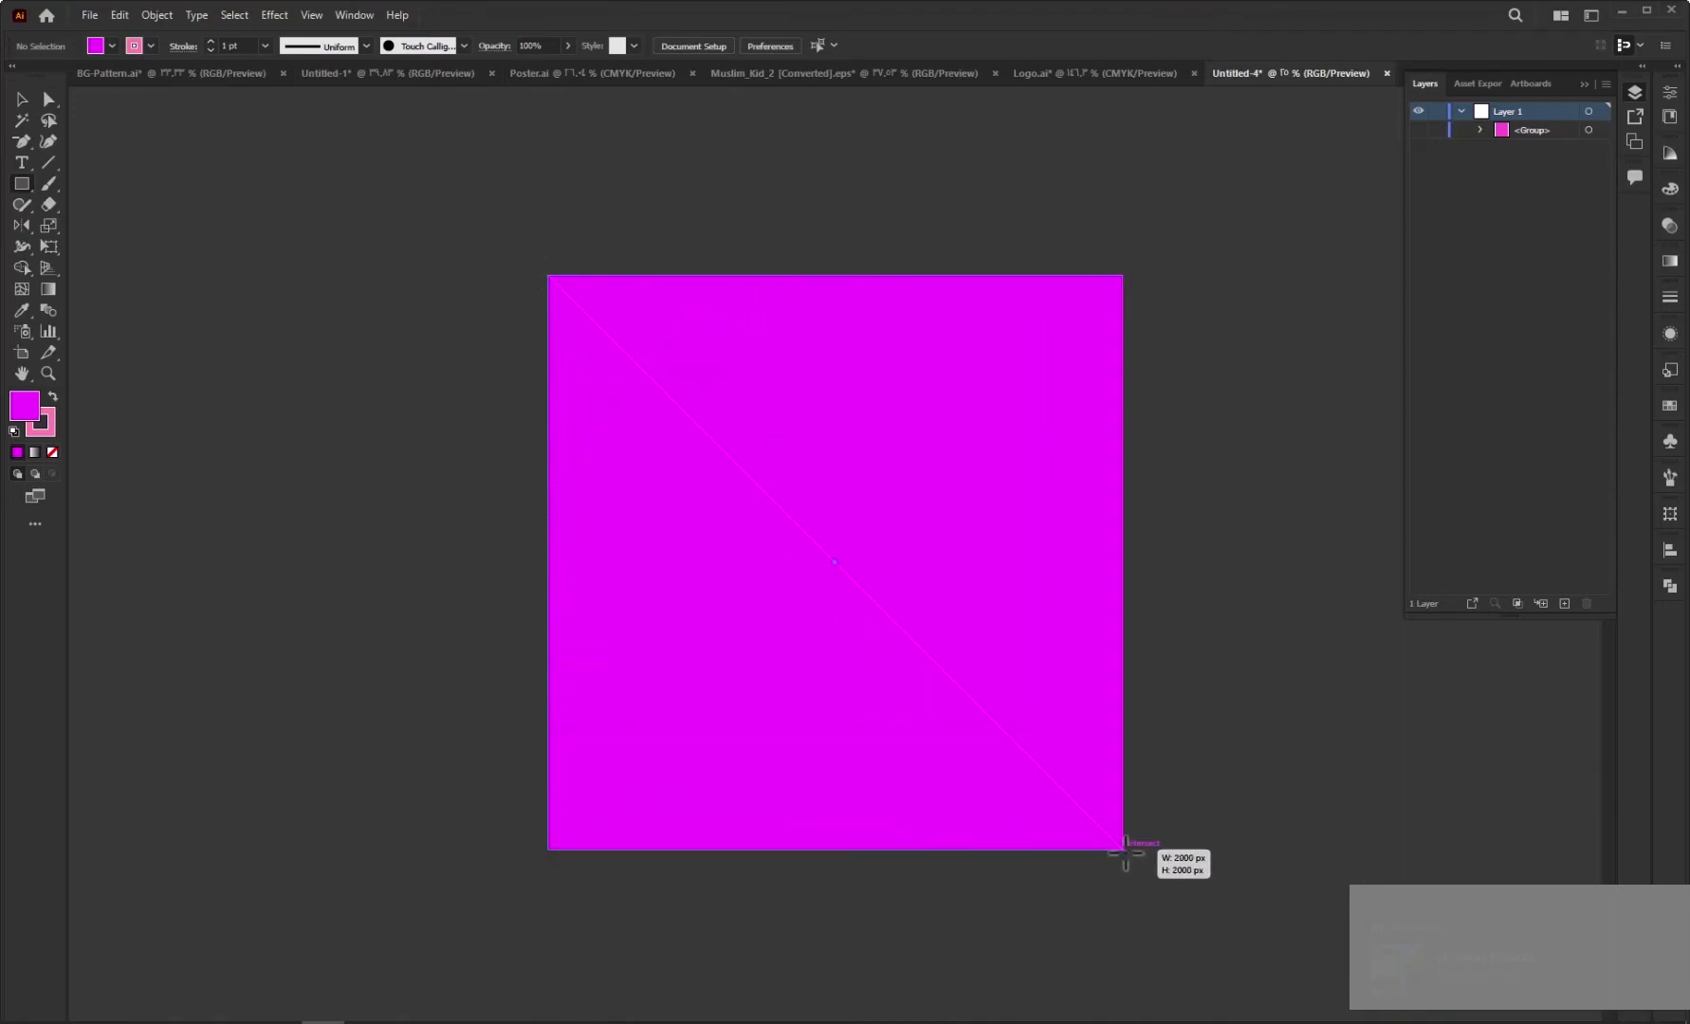
left_click_drag(1095, 838, 1123, 848)
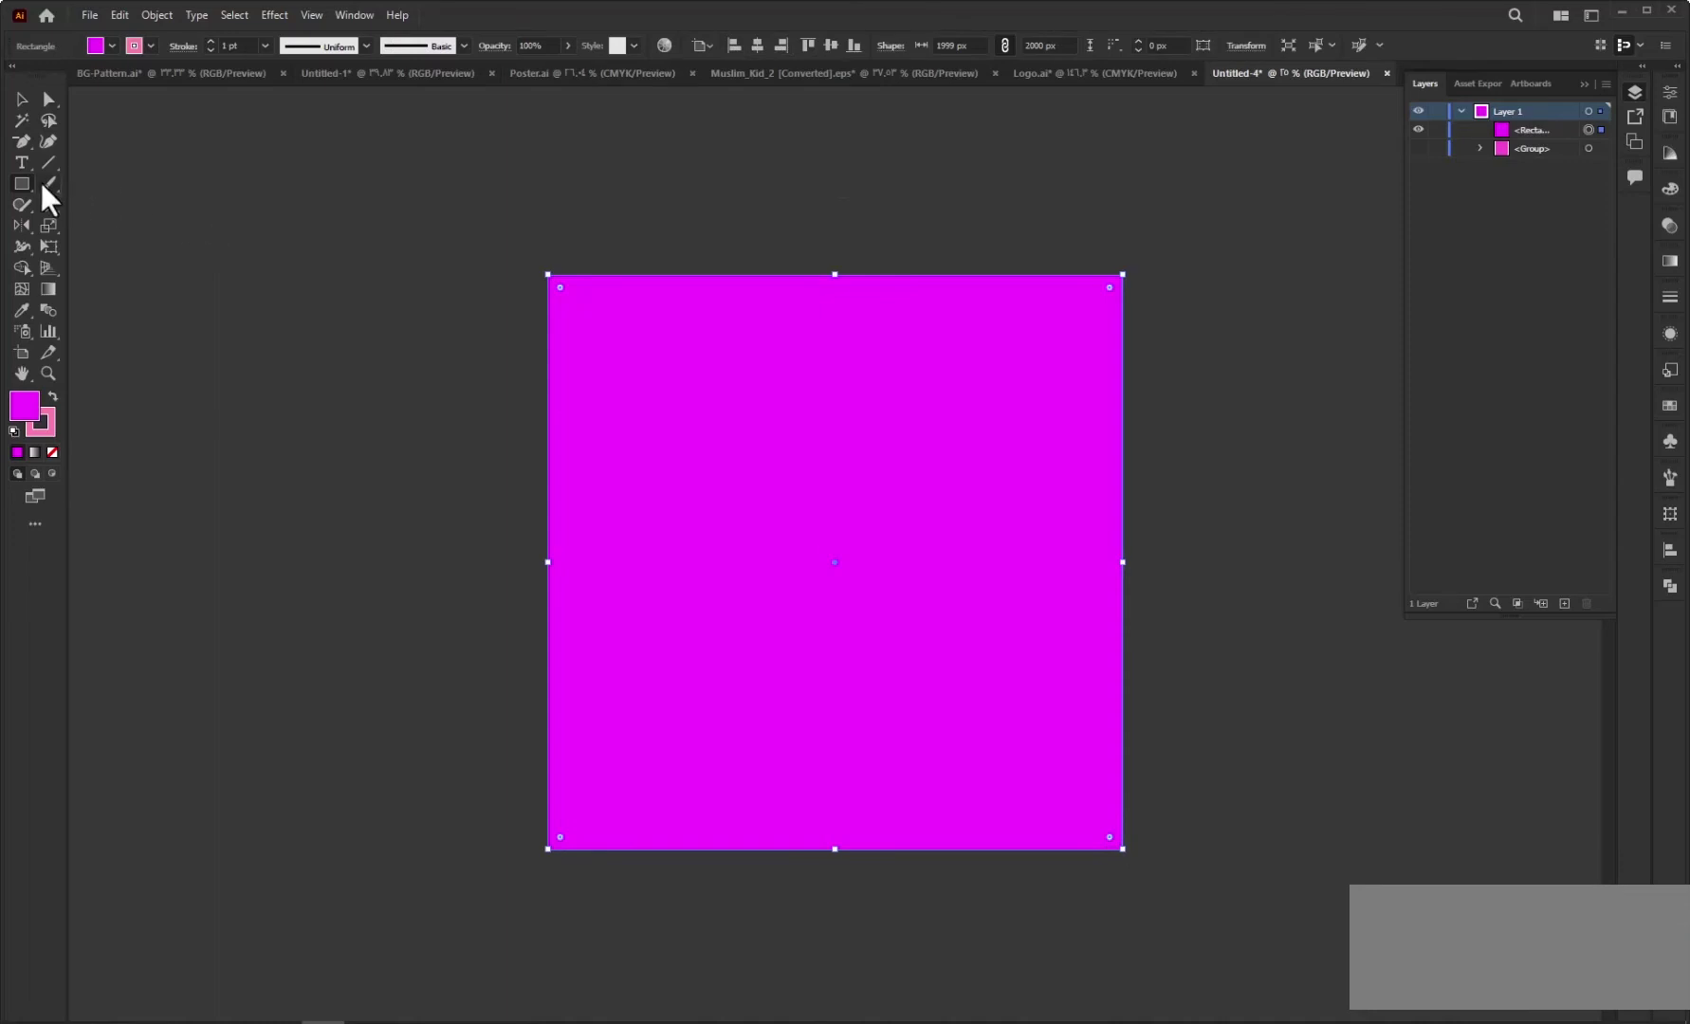
left_click(52, 285)
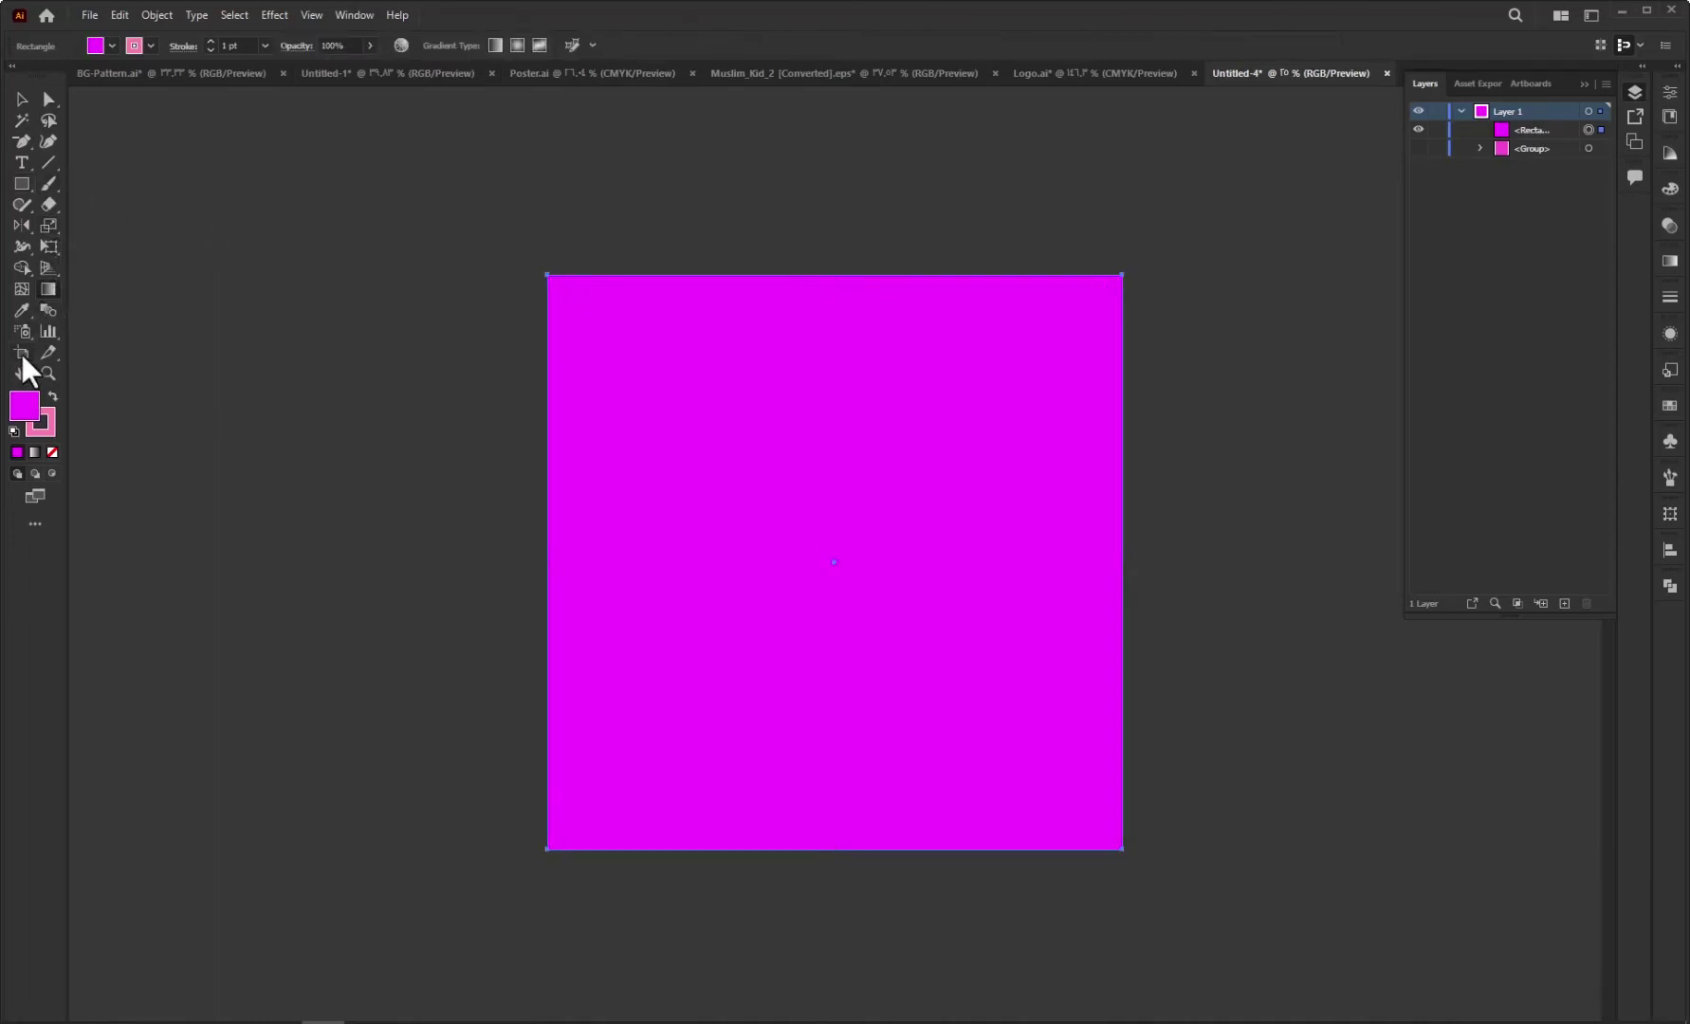
Apply a freeform Points gradient to the rectangle with its top-right point blue #2a8bff
left_click(34, 452)
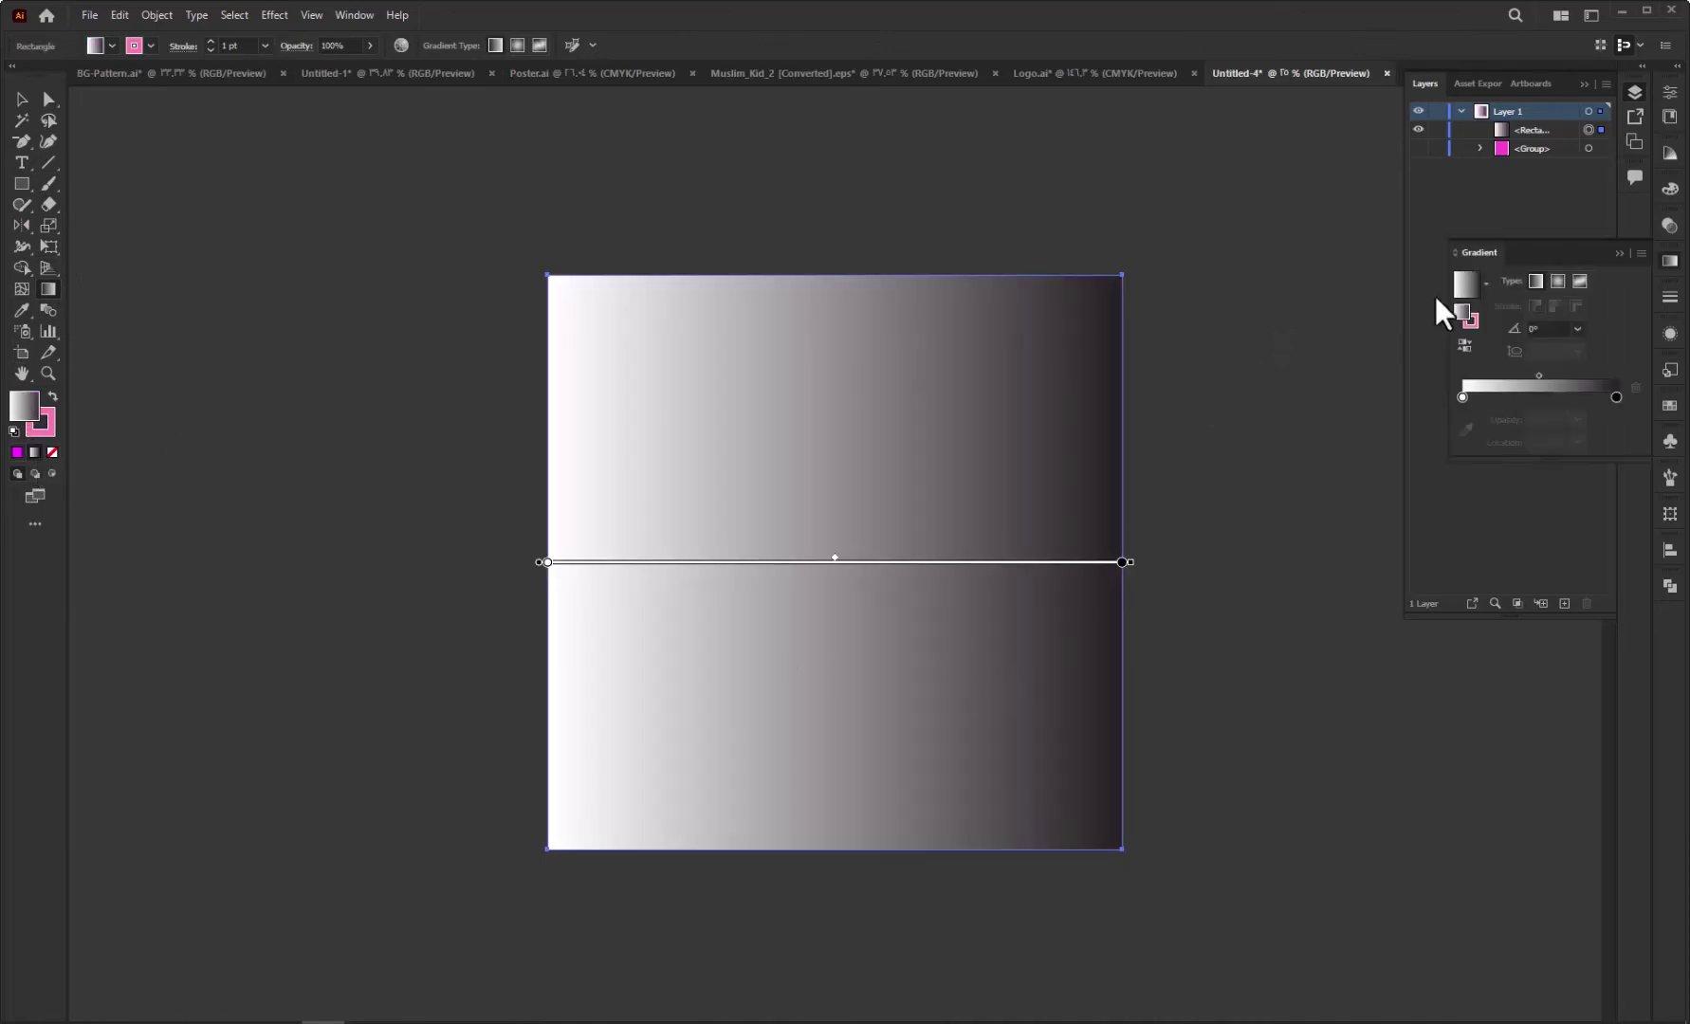
left_click(1581, 282)
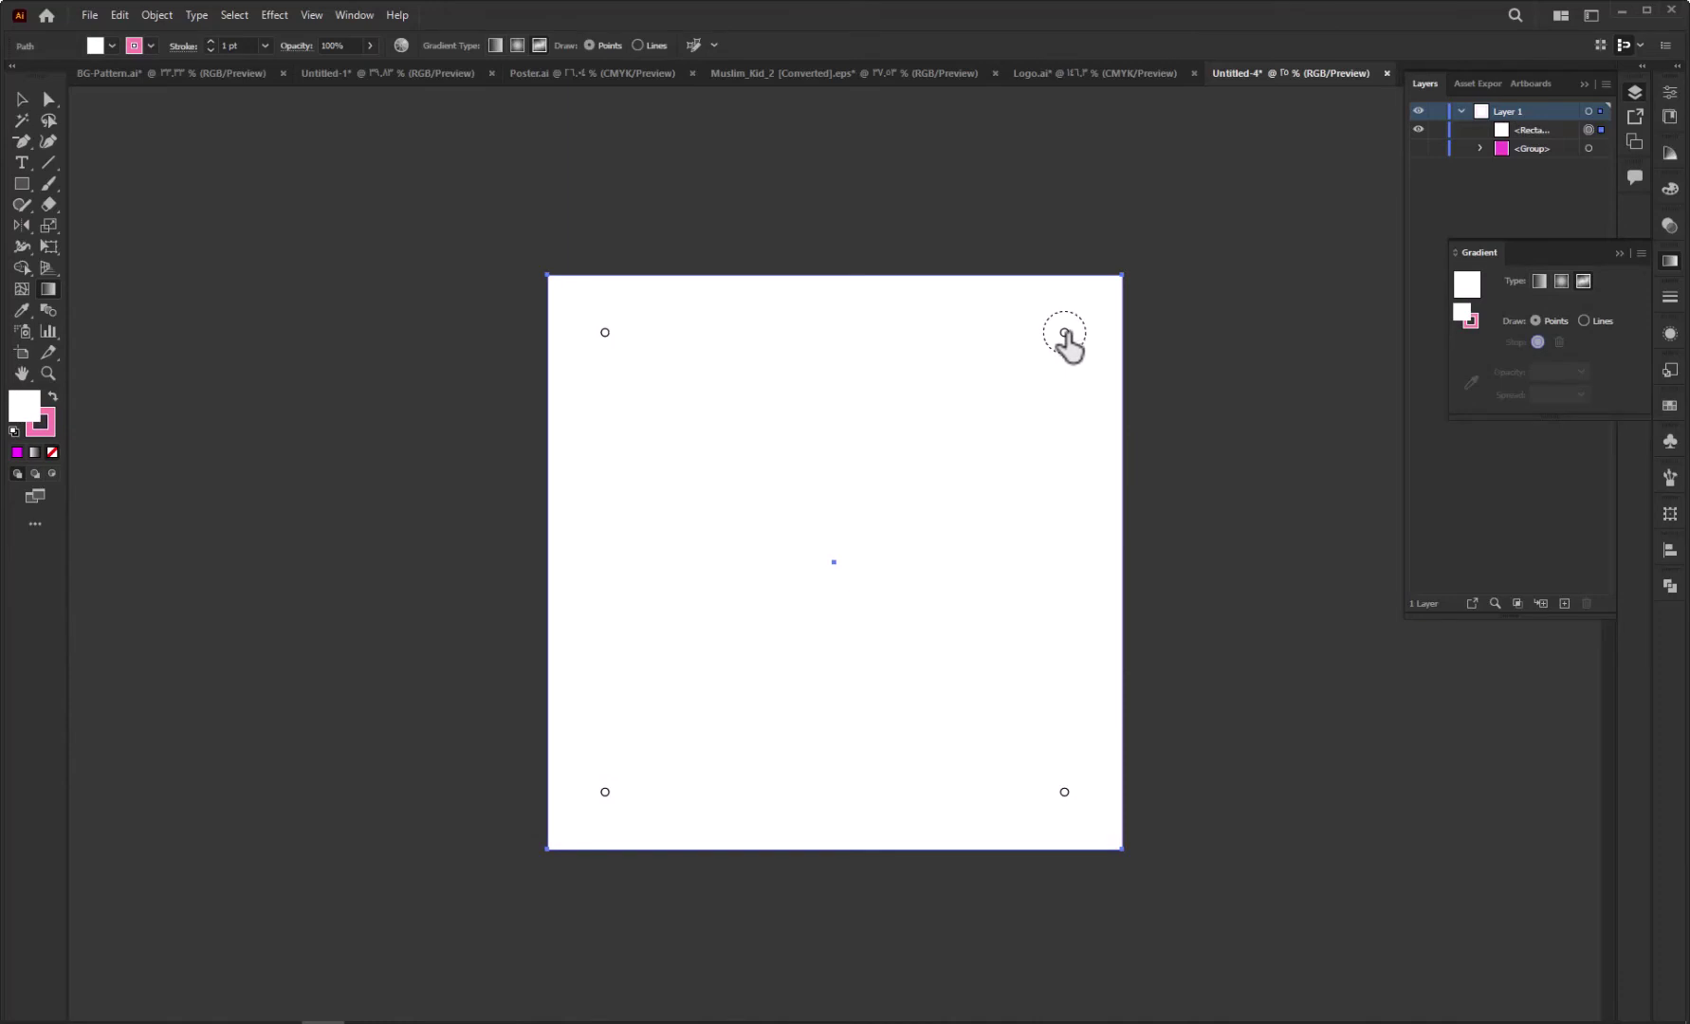
double_click(1064, 332)
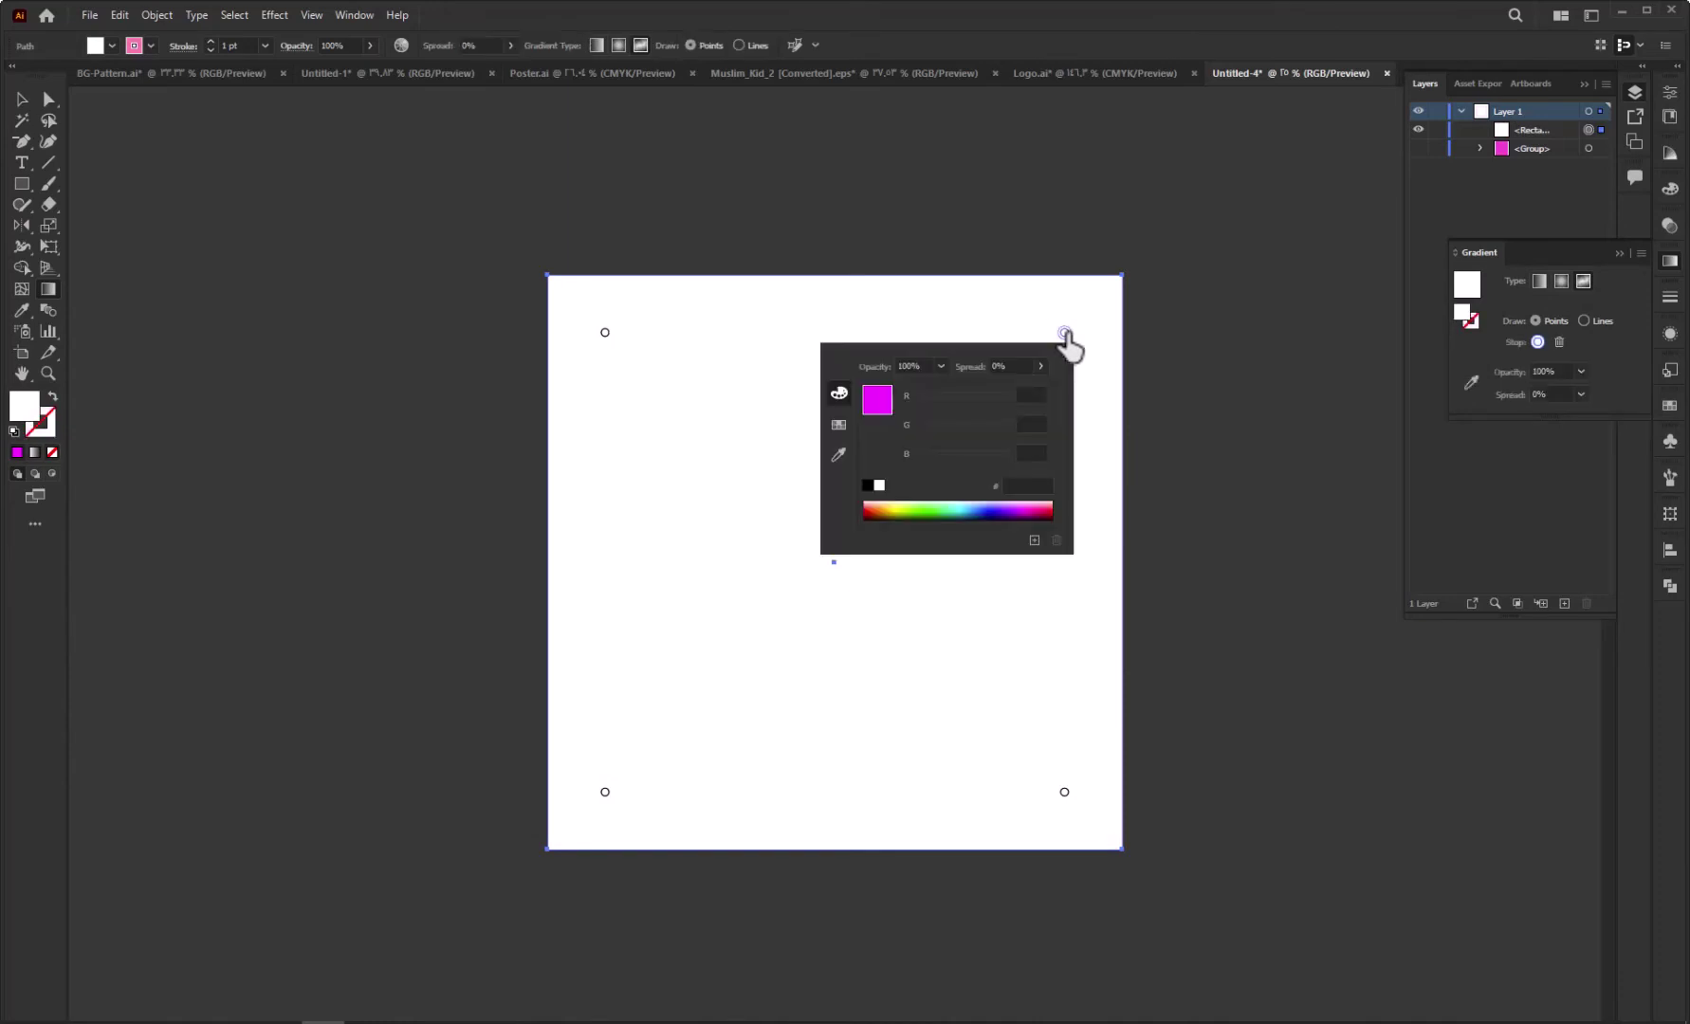
left_click(963, 510)
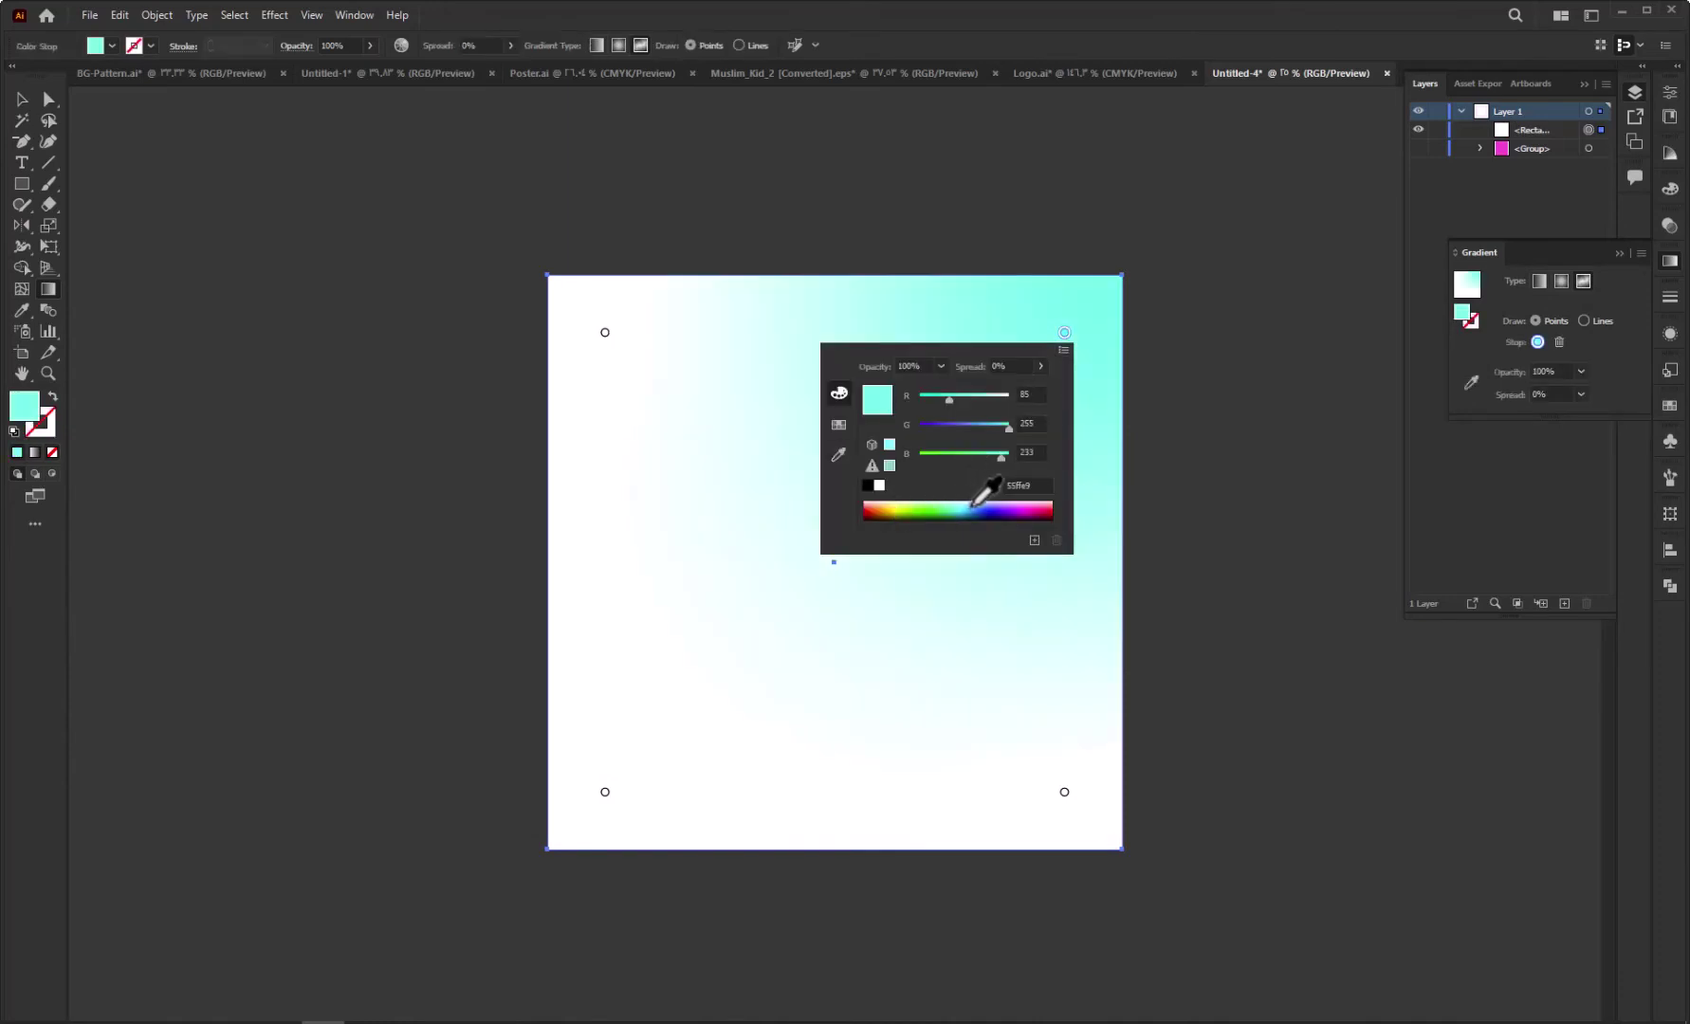
left_click(977, 505)
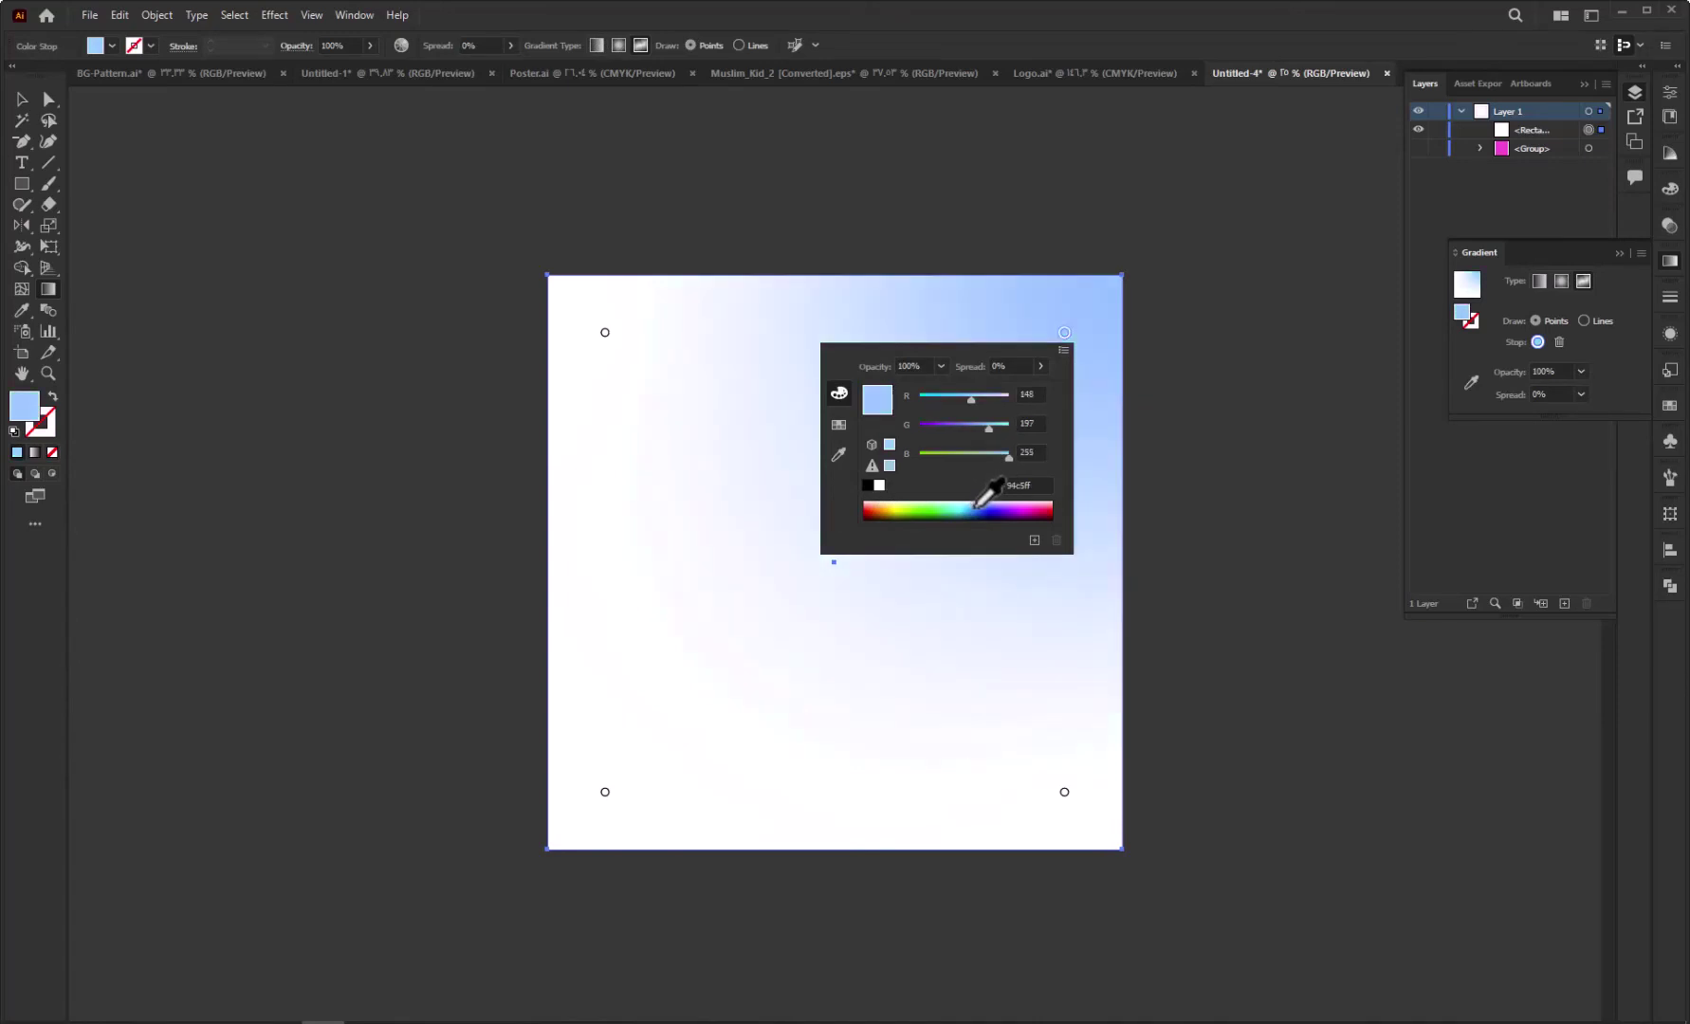
left_click(977, 504)
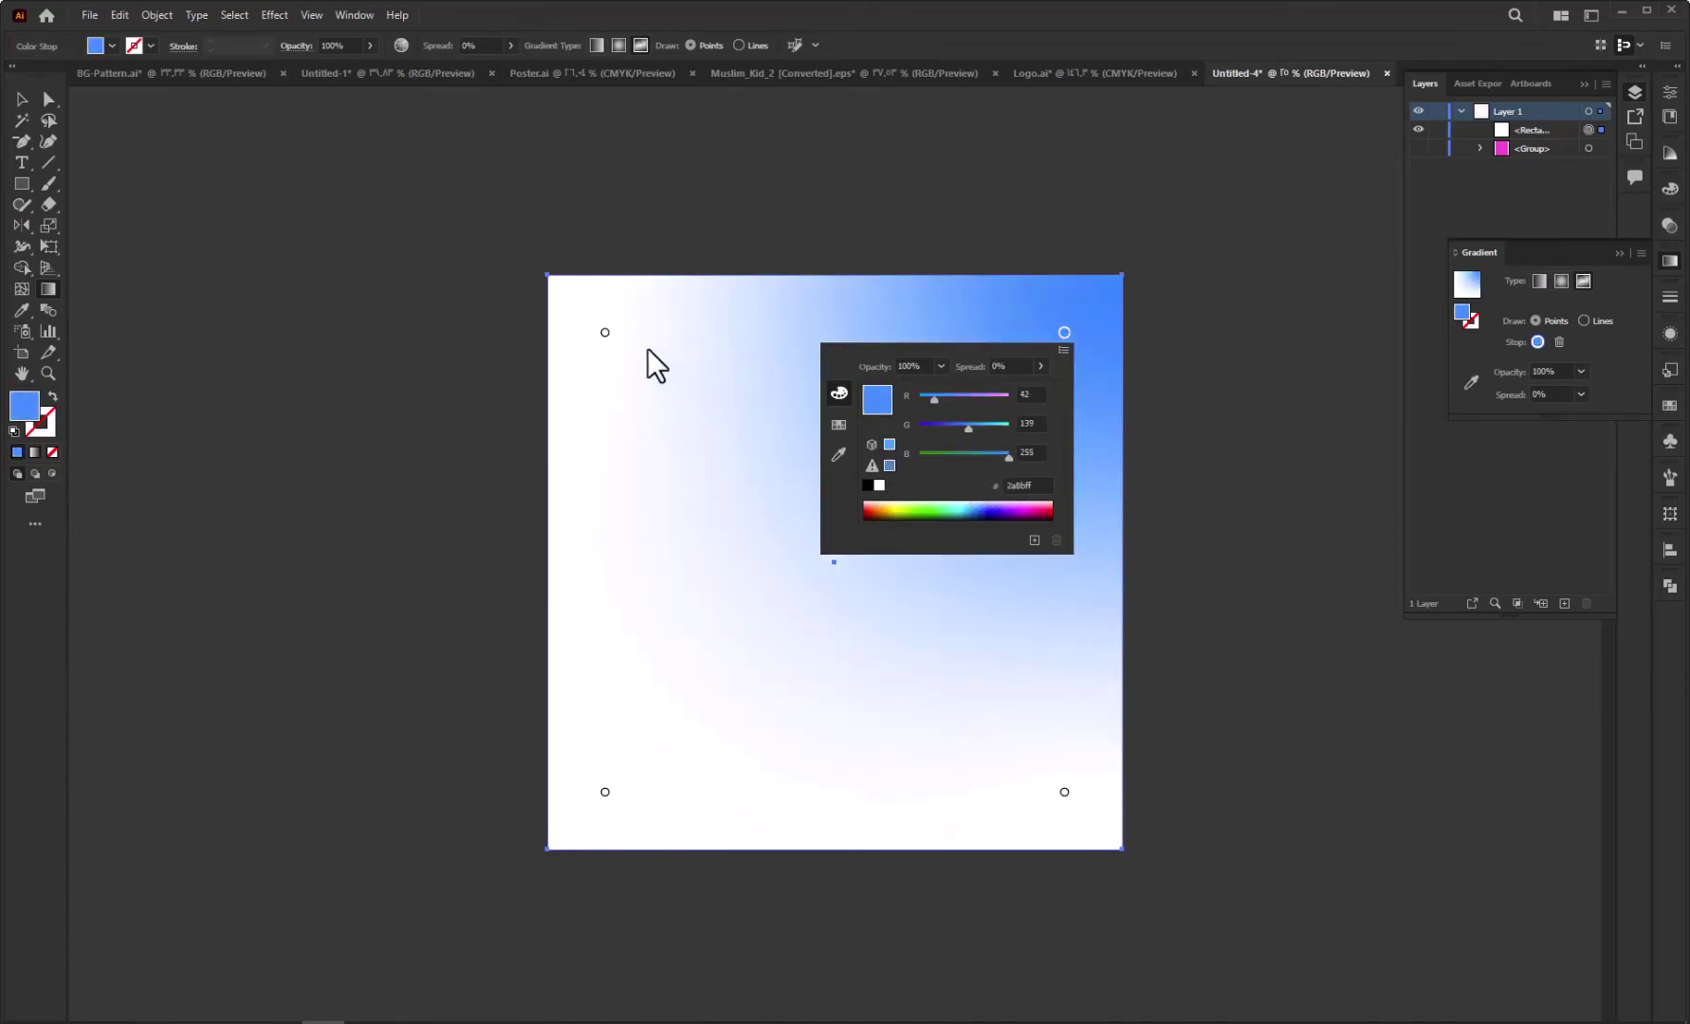
left_click(606, 332)
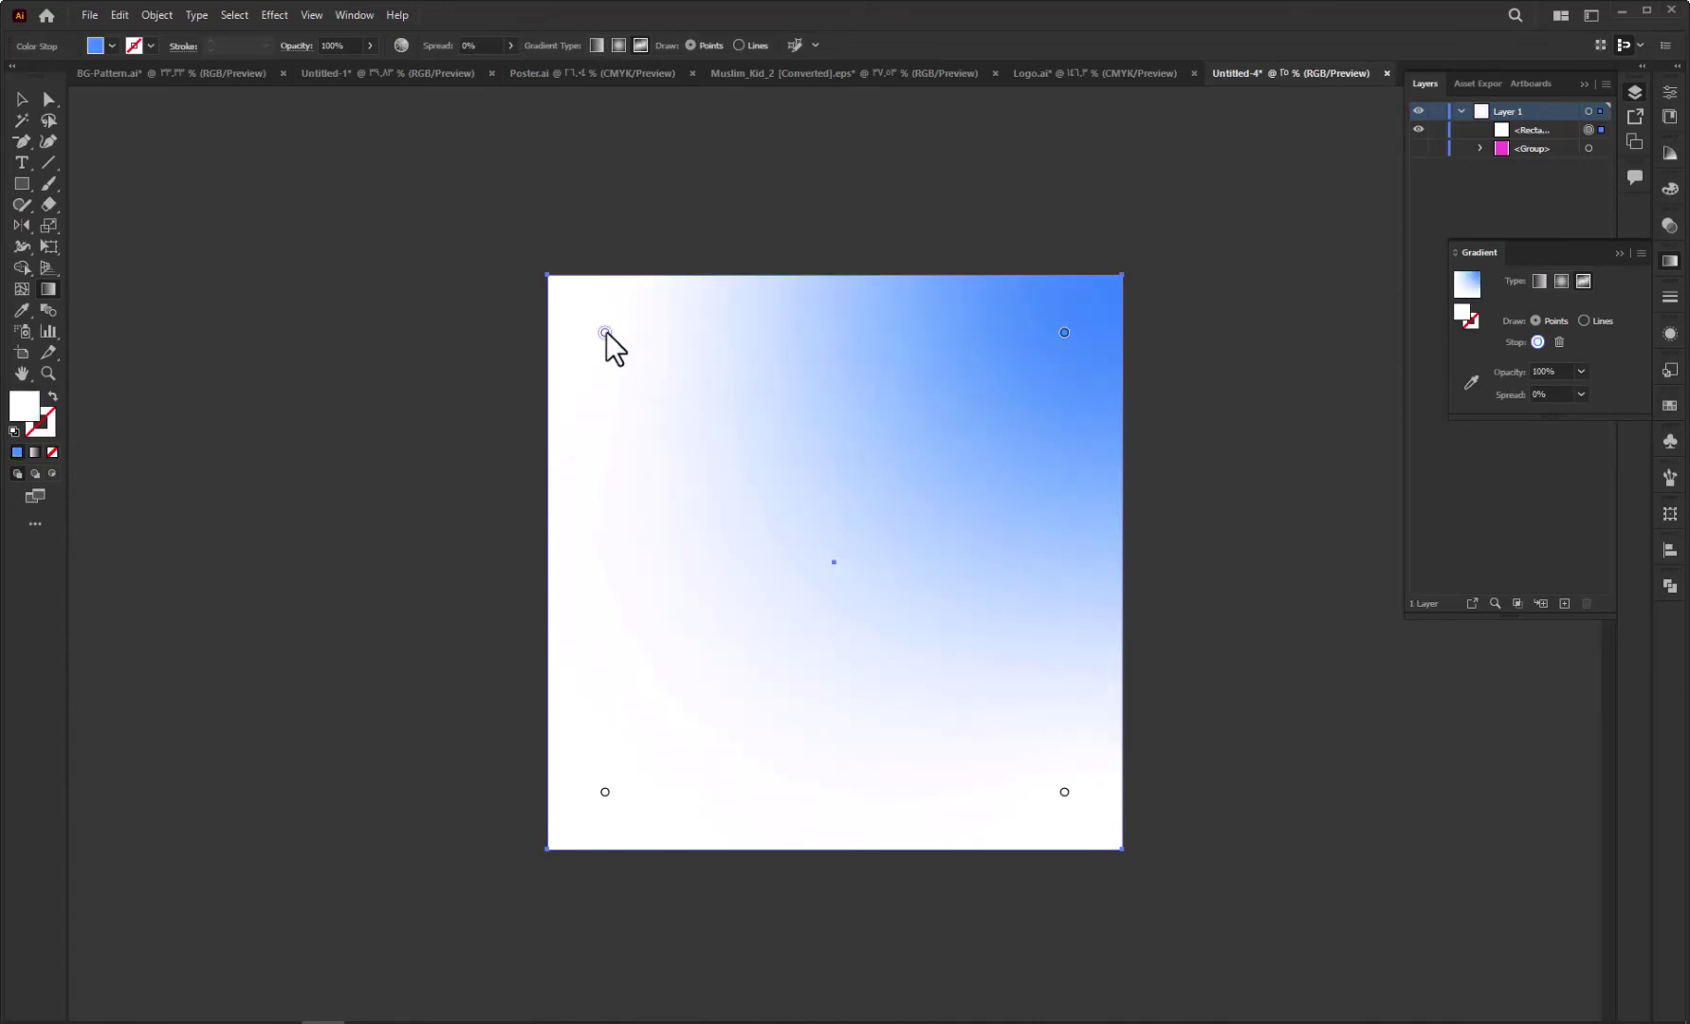
Colour the top-left gradient point purple #b794ff and the bottom-left point blue-violet #6155ff
double_click(606, 331)
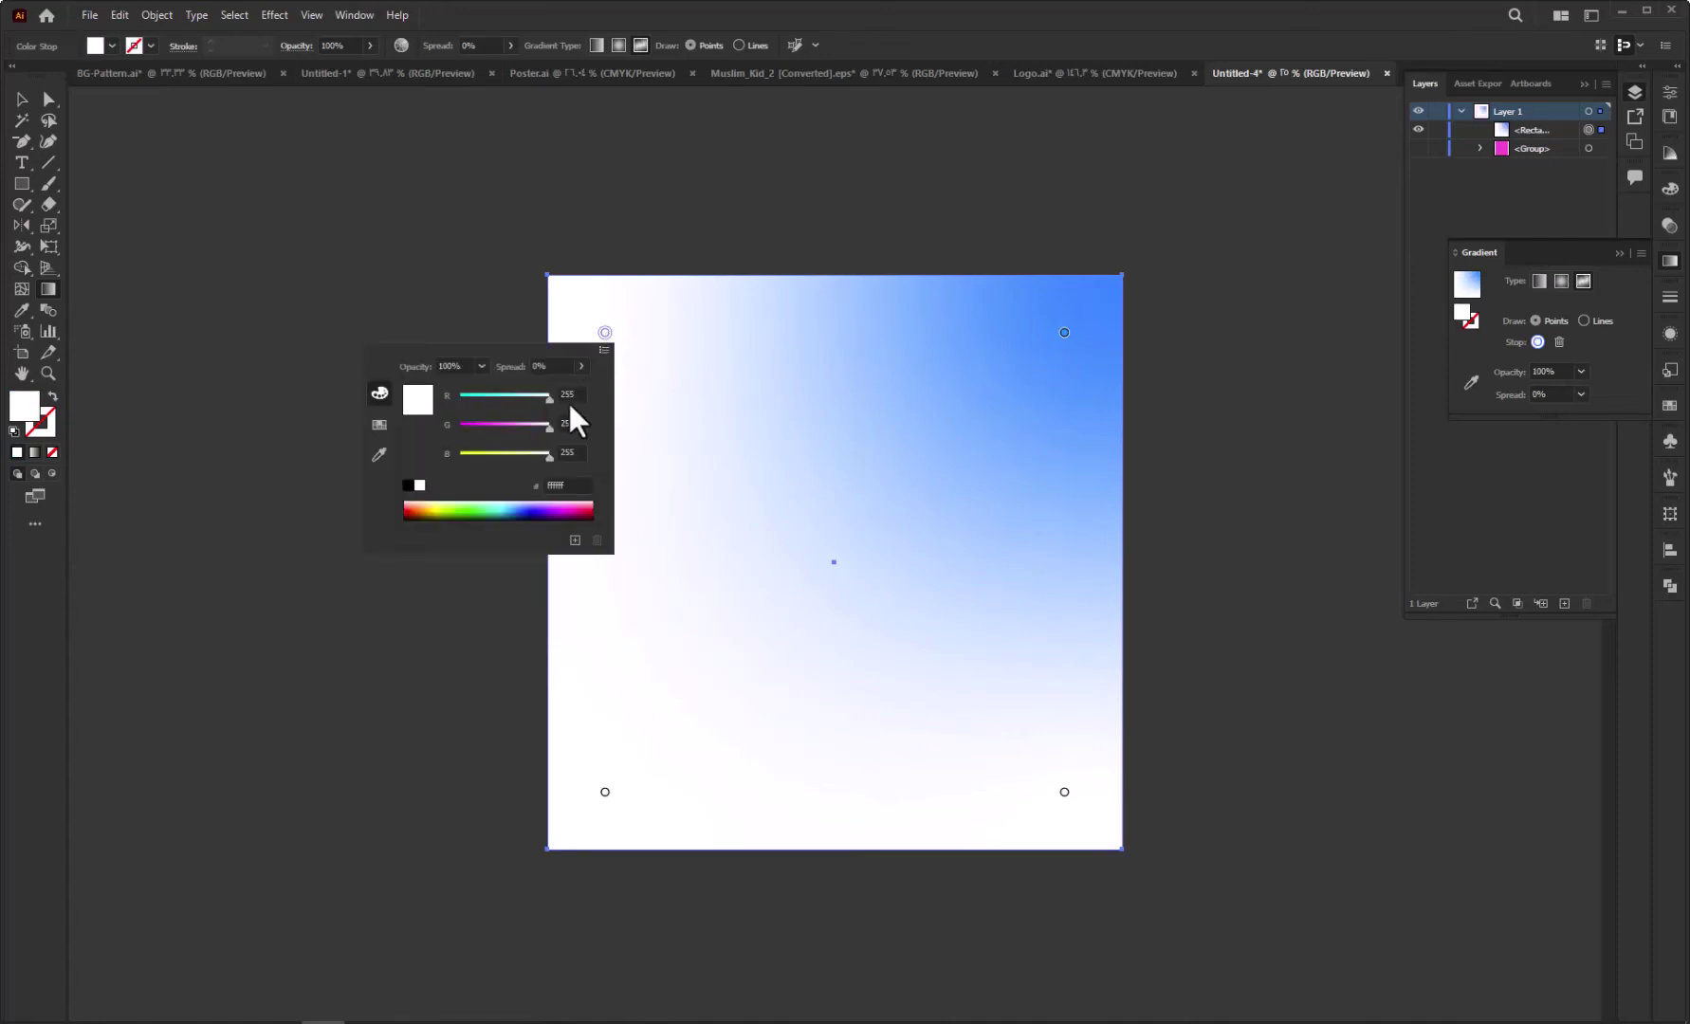
left_click(544, 505)
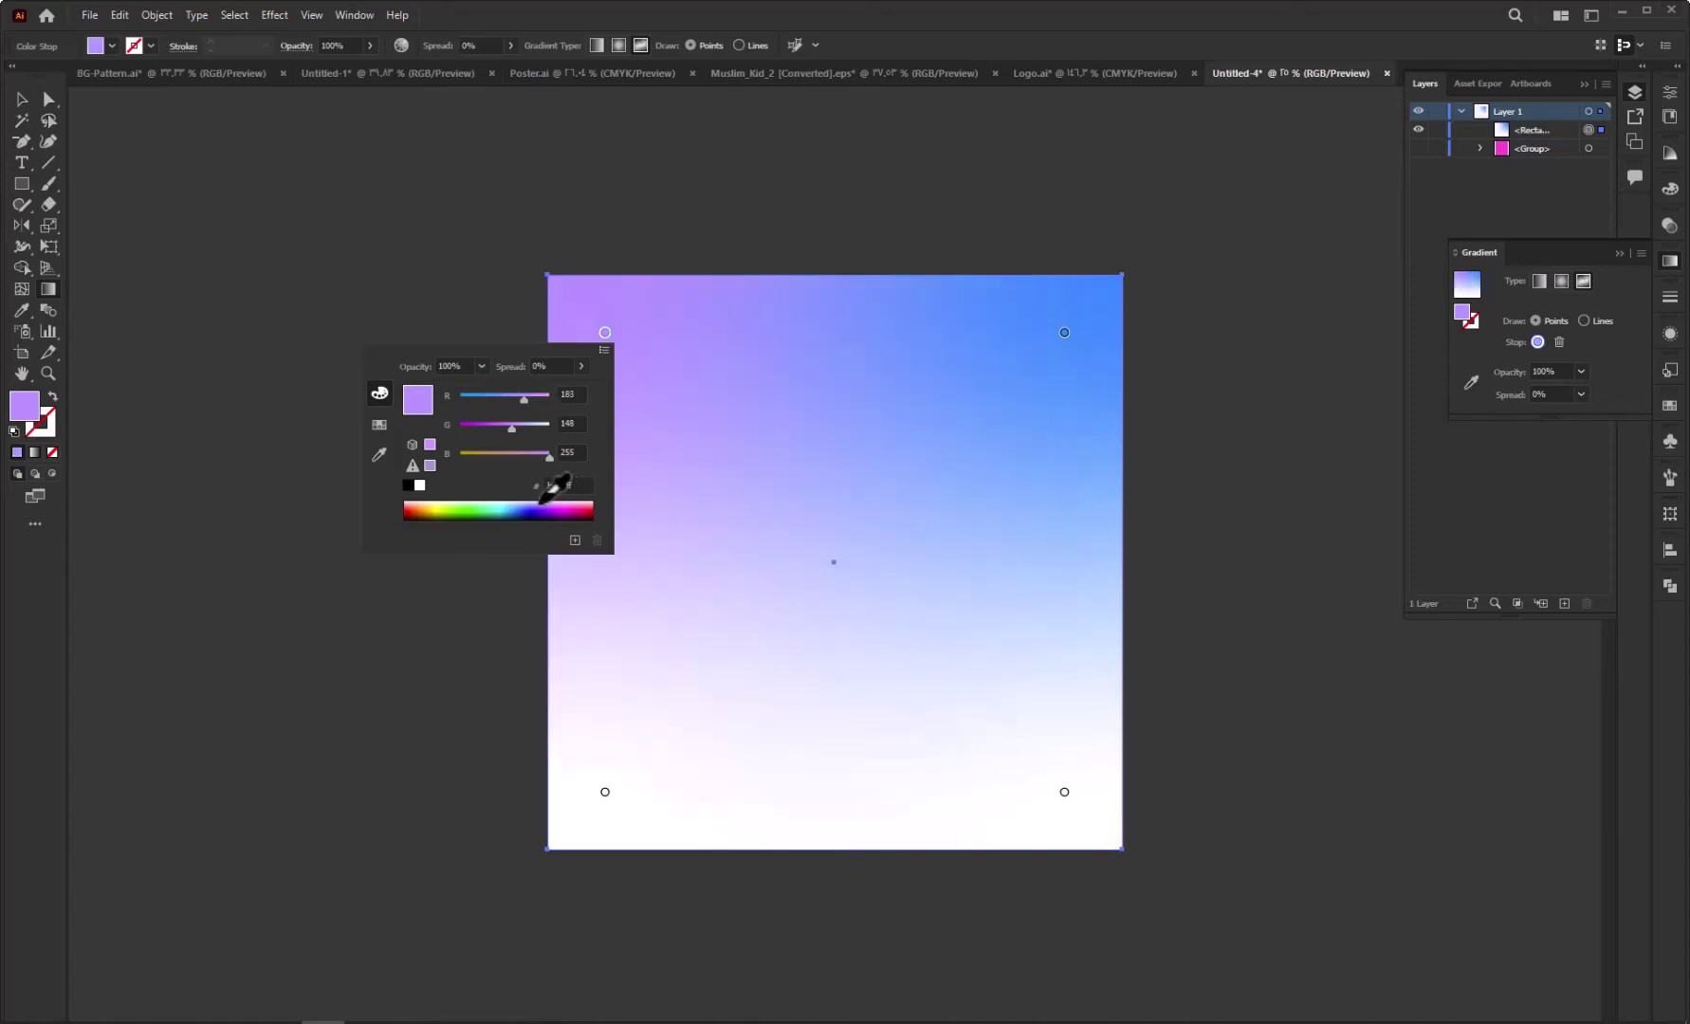
double_click(606, 791)
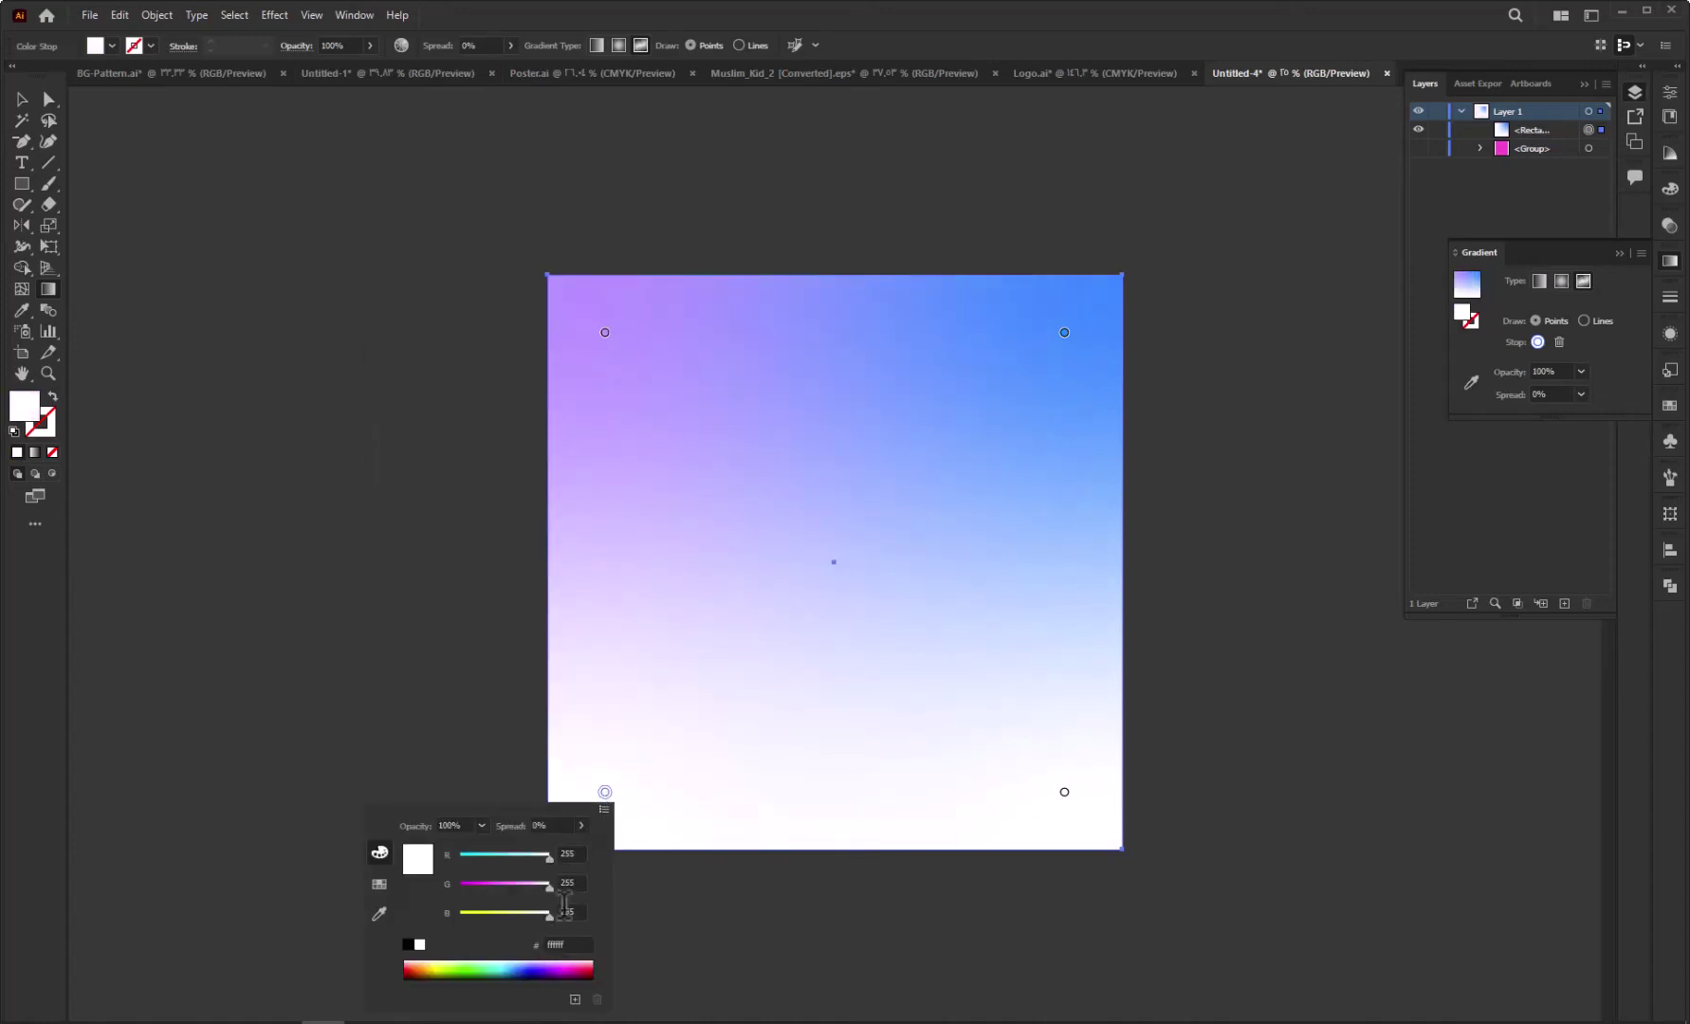
left_click(537, 964)
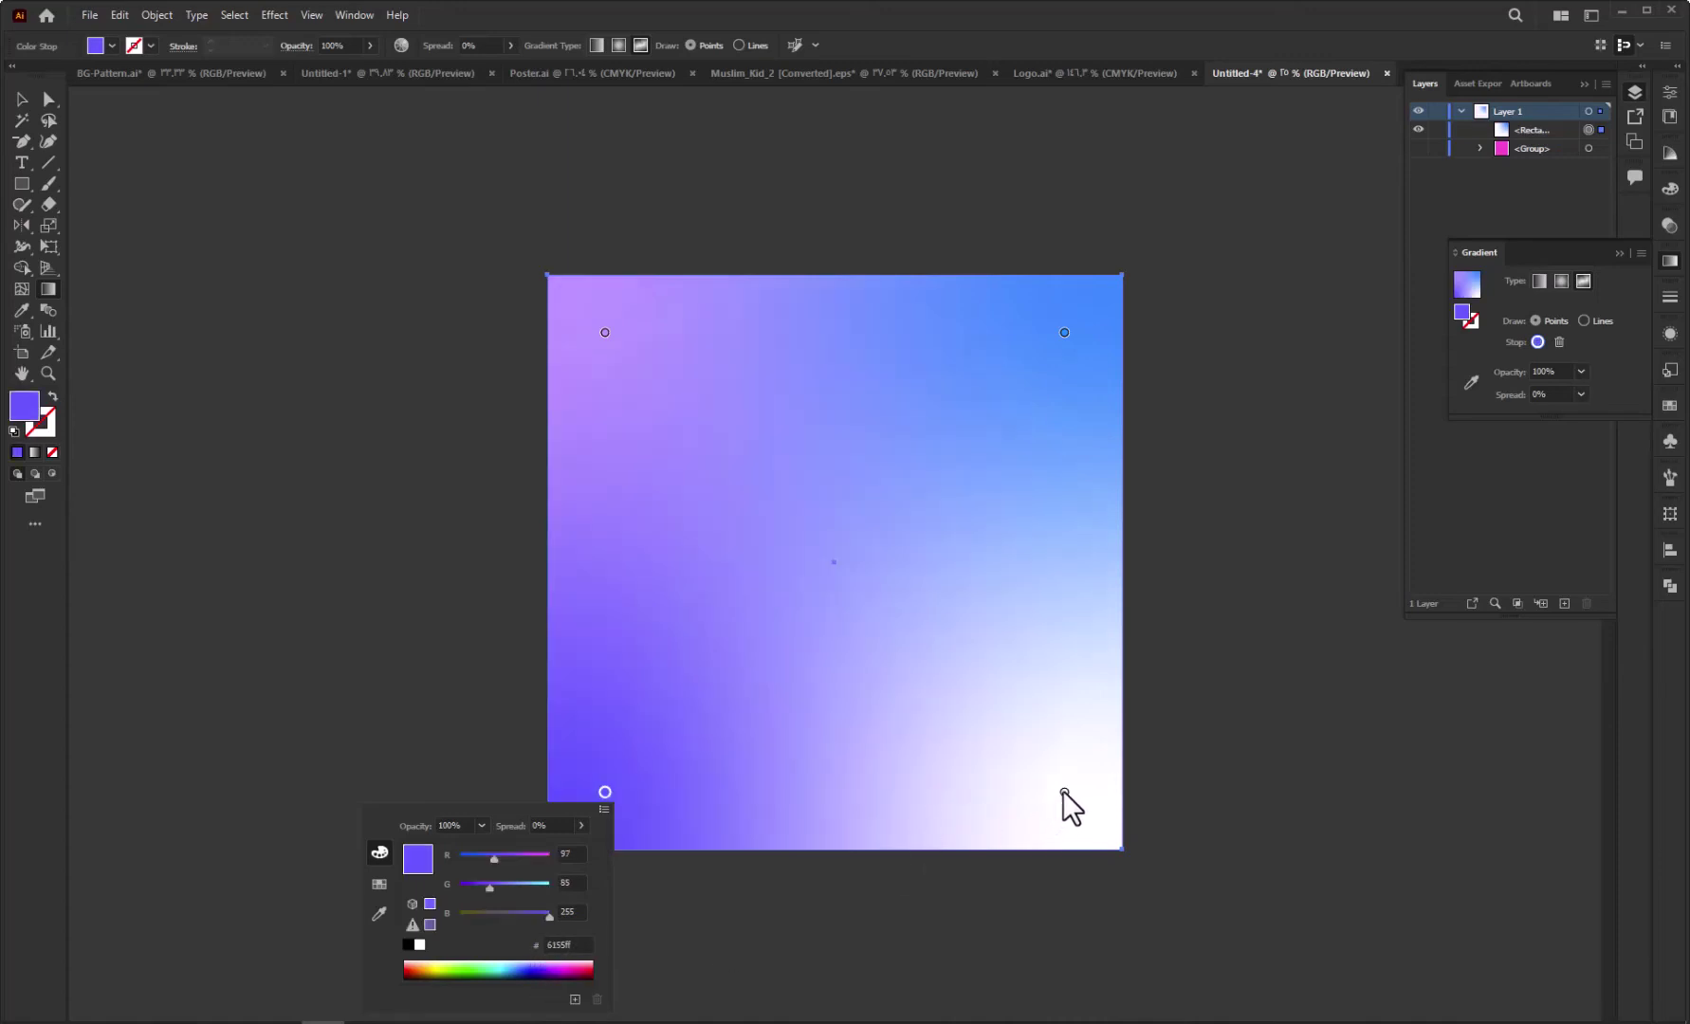
Set the bottom-right gradient point to light purple #d494ff
left_click(1063, 791)
double_click(1063, 791)
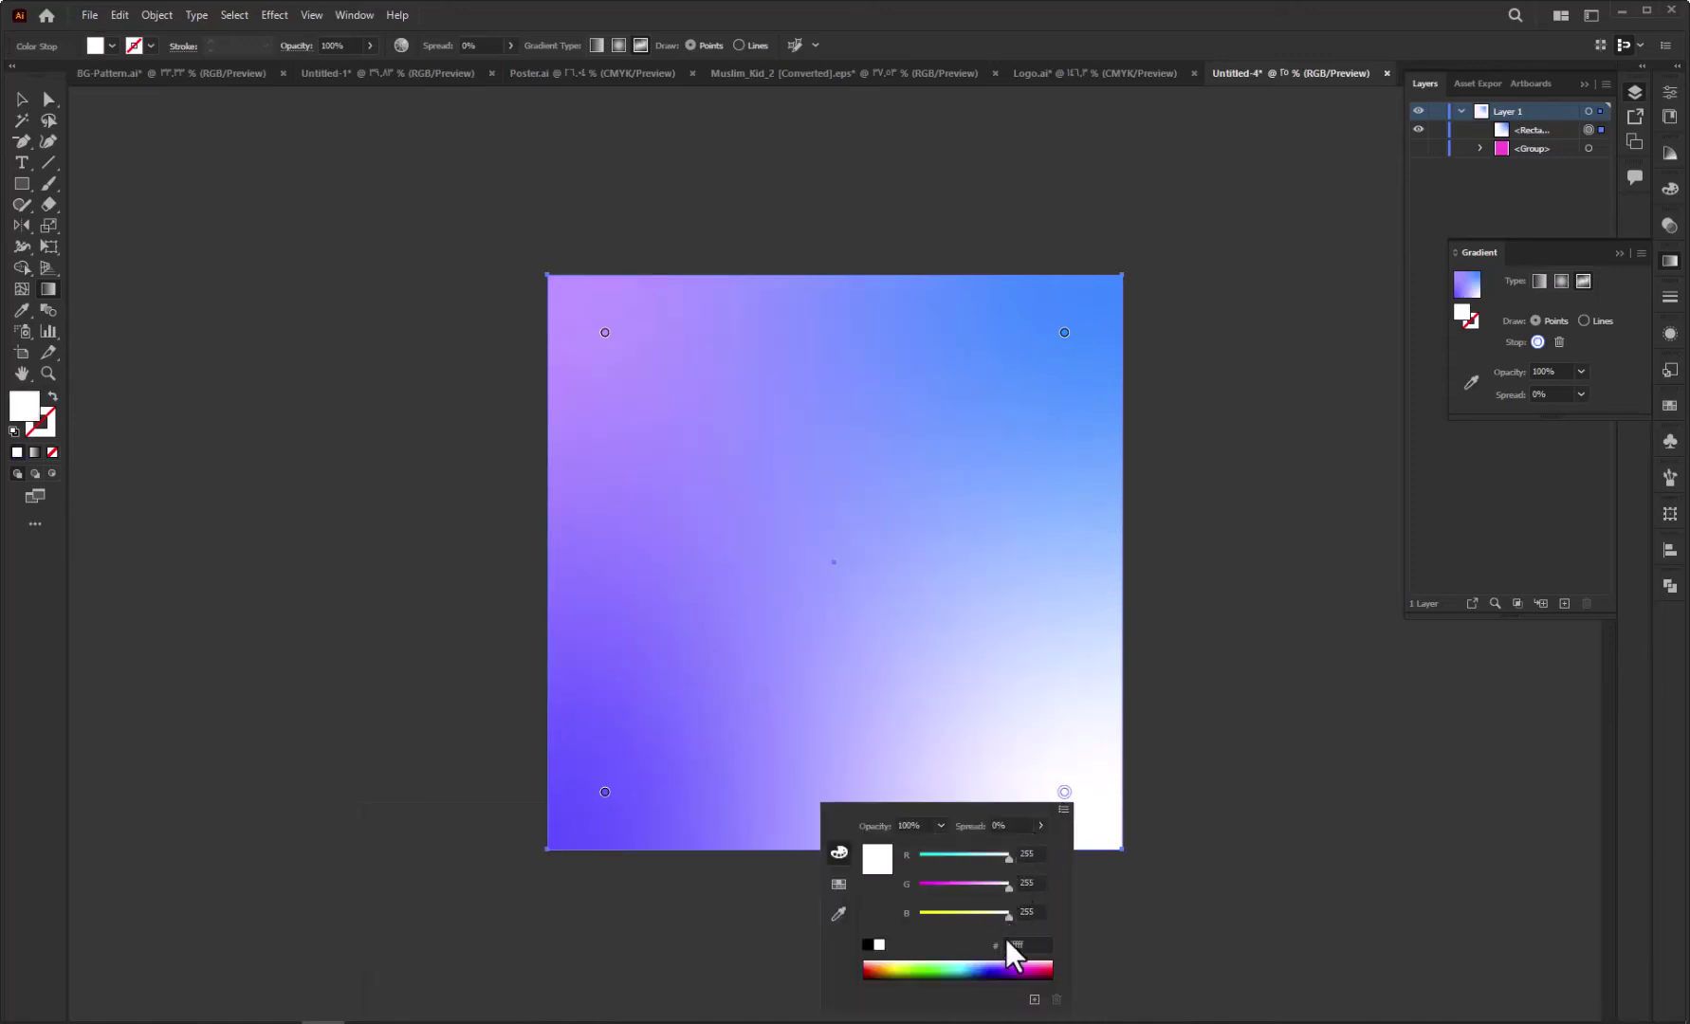
type("d494ff")
key("Return")
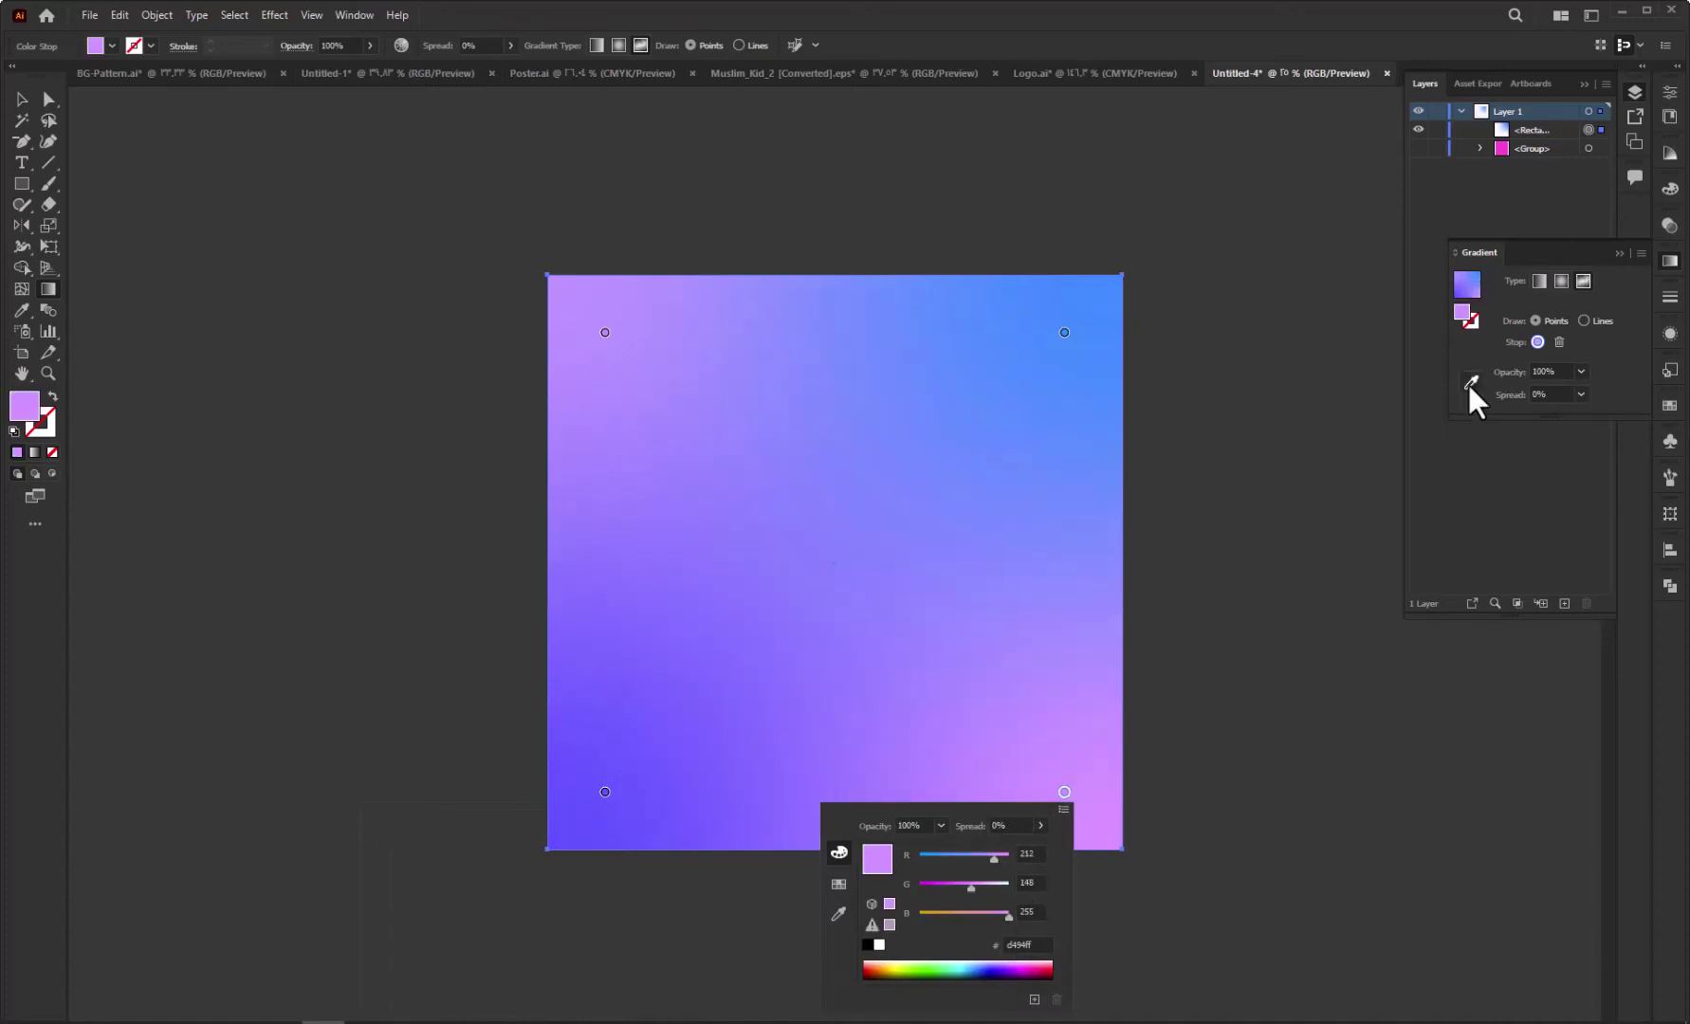
left_click(1611, 254)
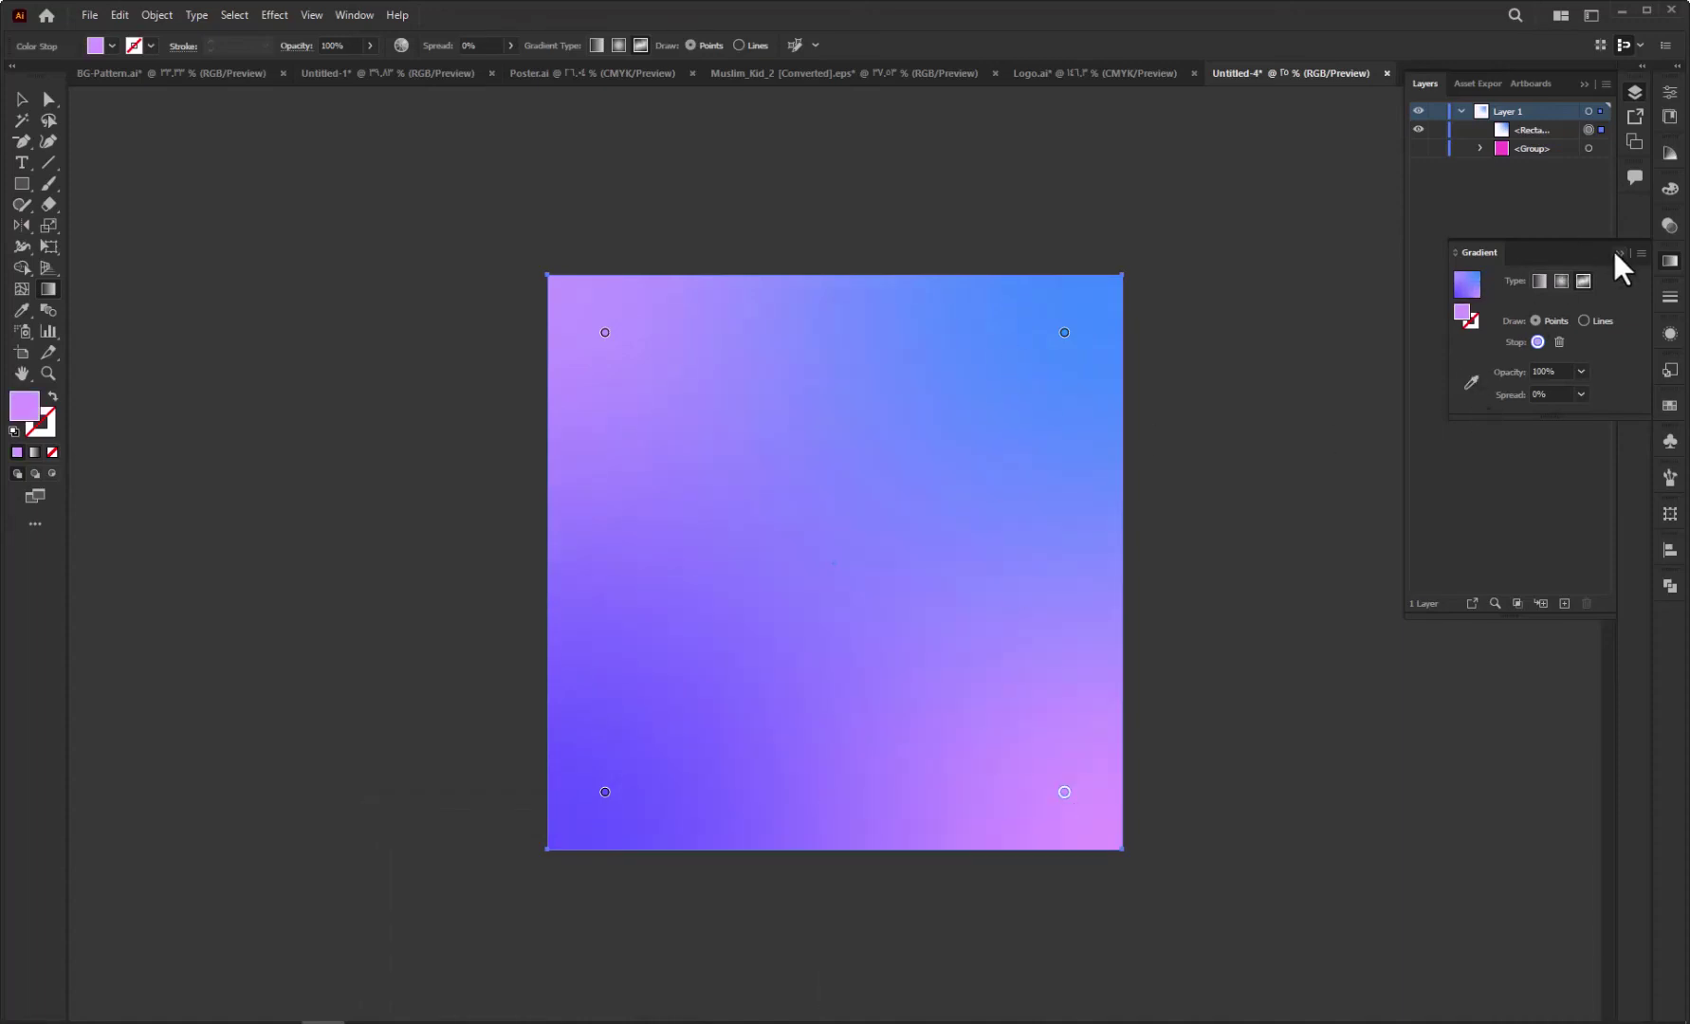
Copy the gradient rectangle, paste it in back, and move the copy below the pattern group
left_click(1512, 131)
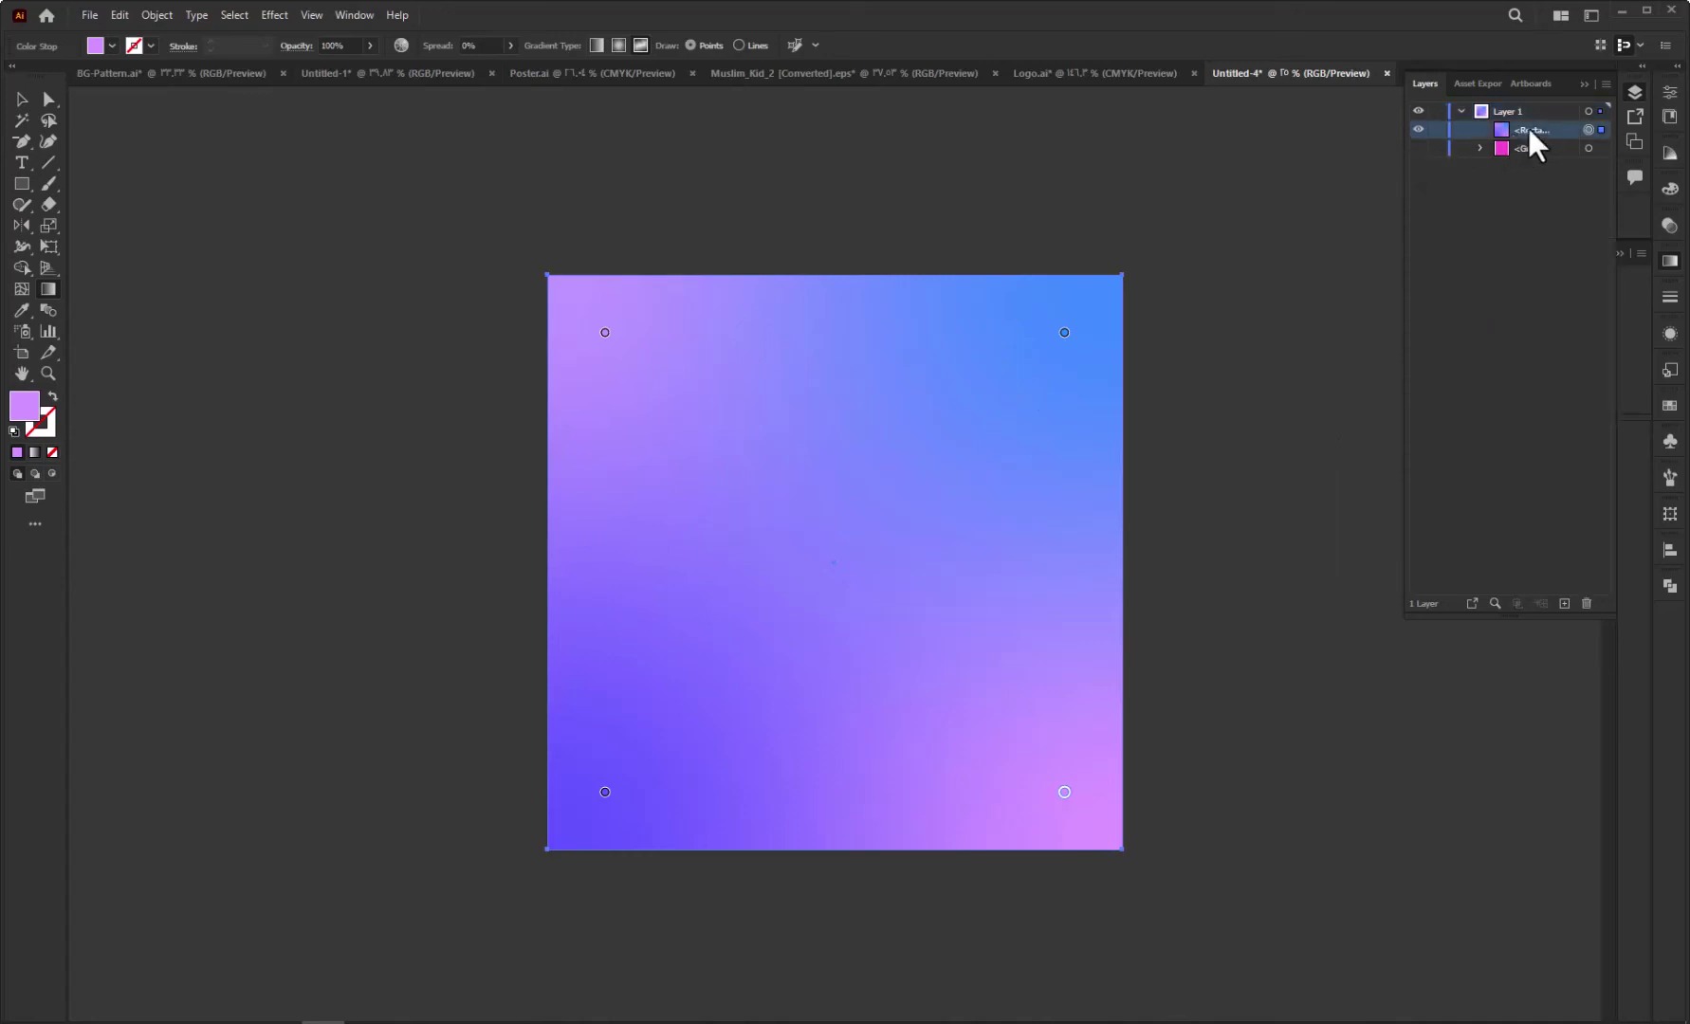
left_click(127, 14)
left_click(165, 100)
left_click(118, 14)
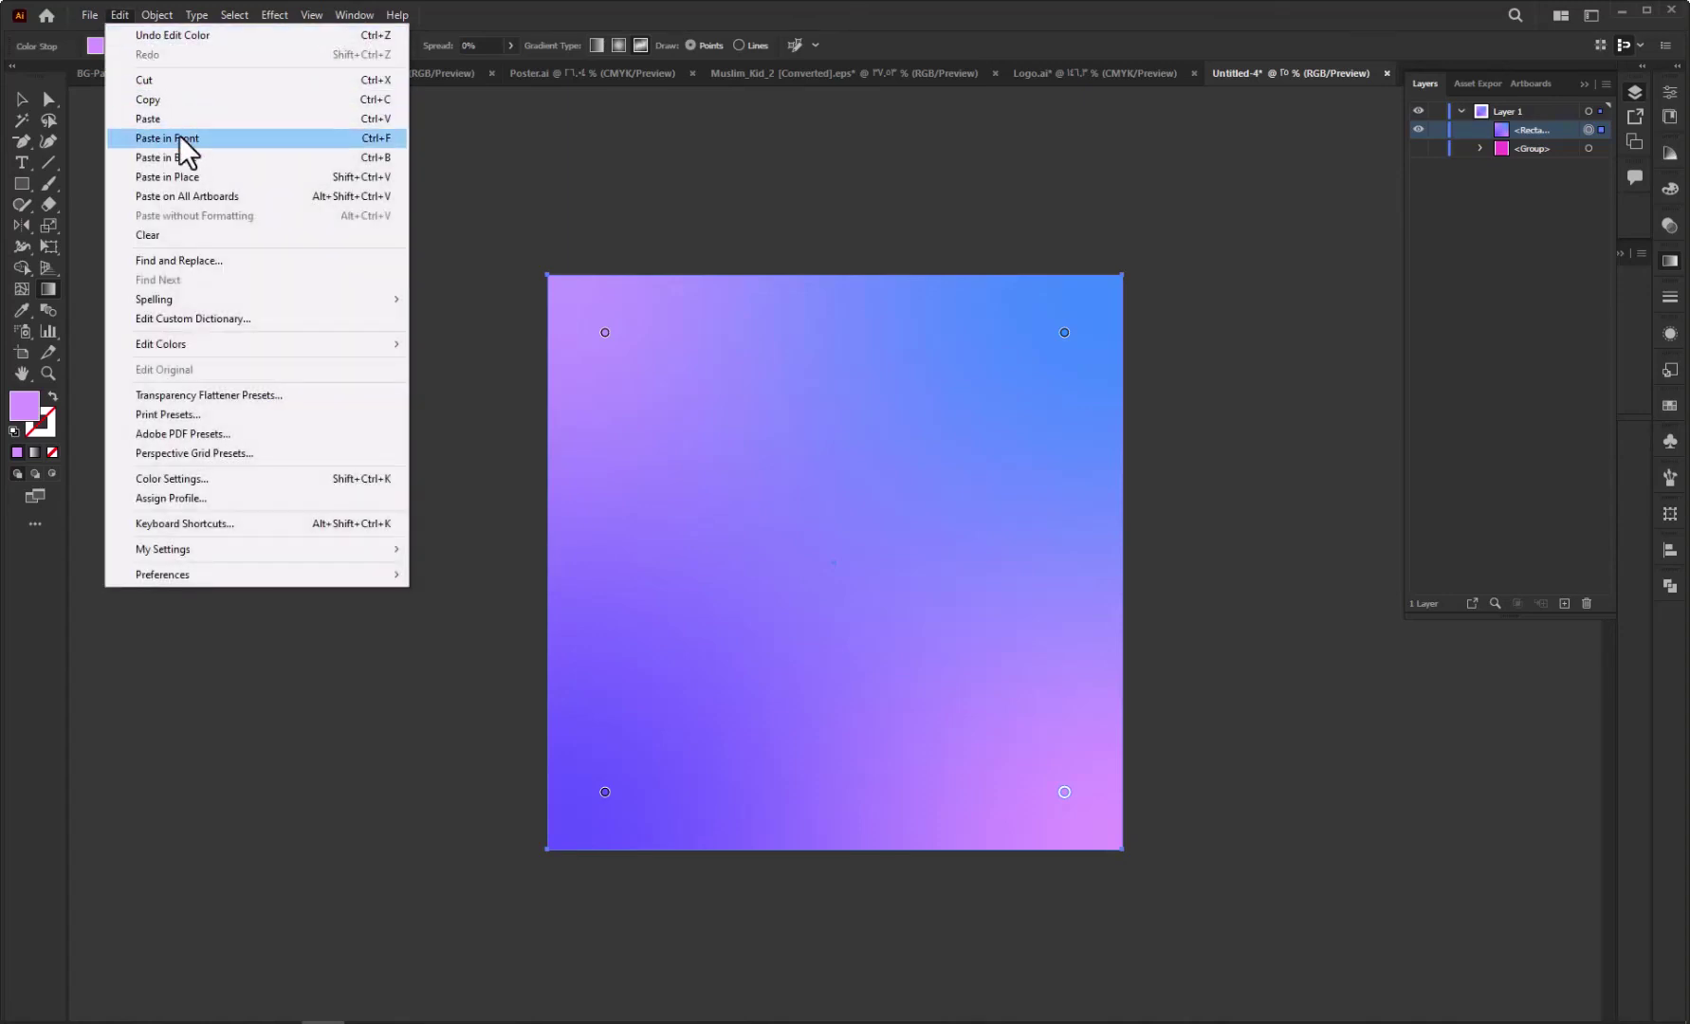
left_click(188, 157)
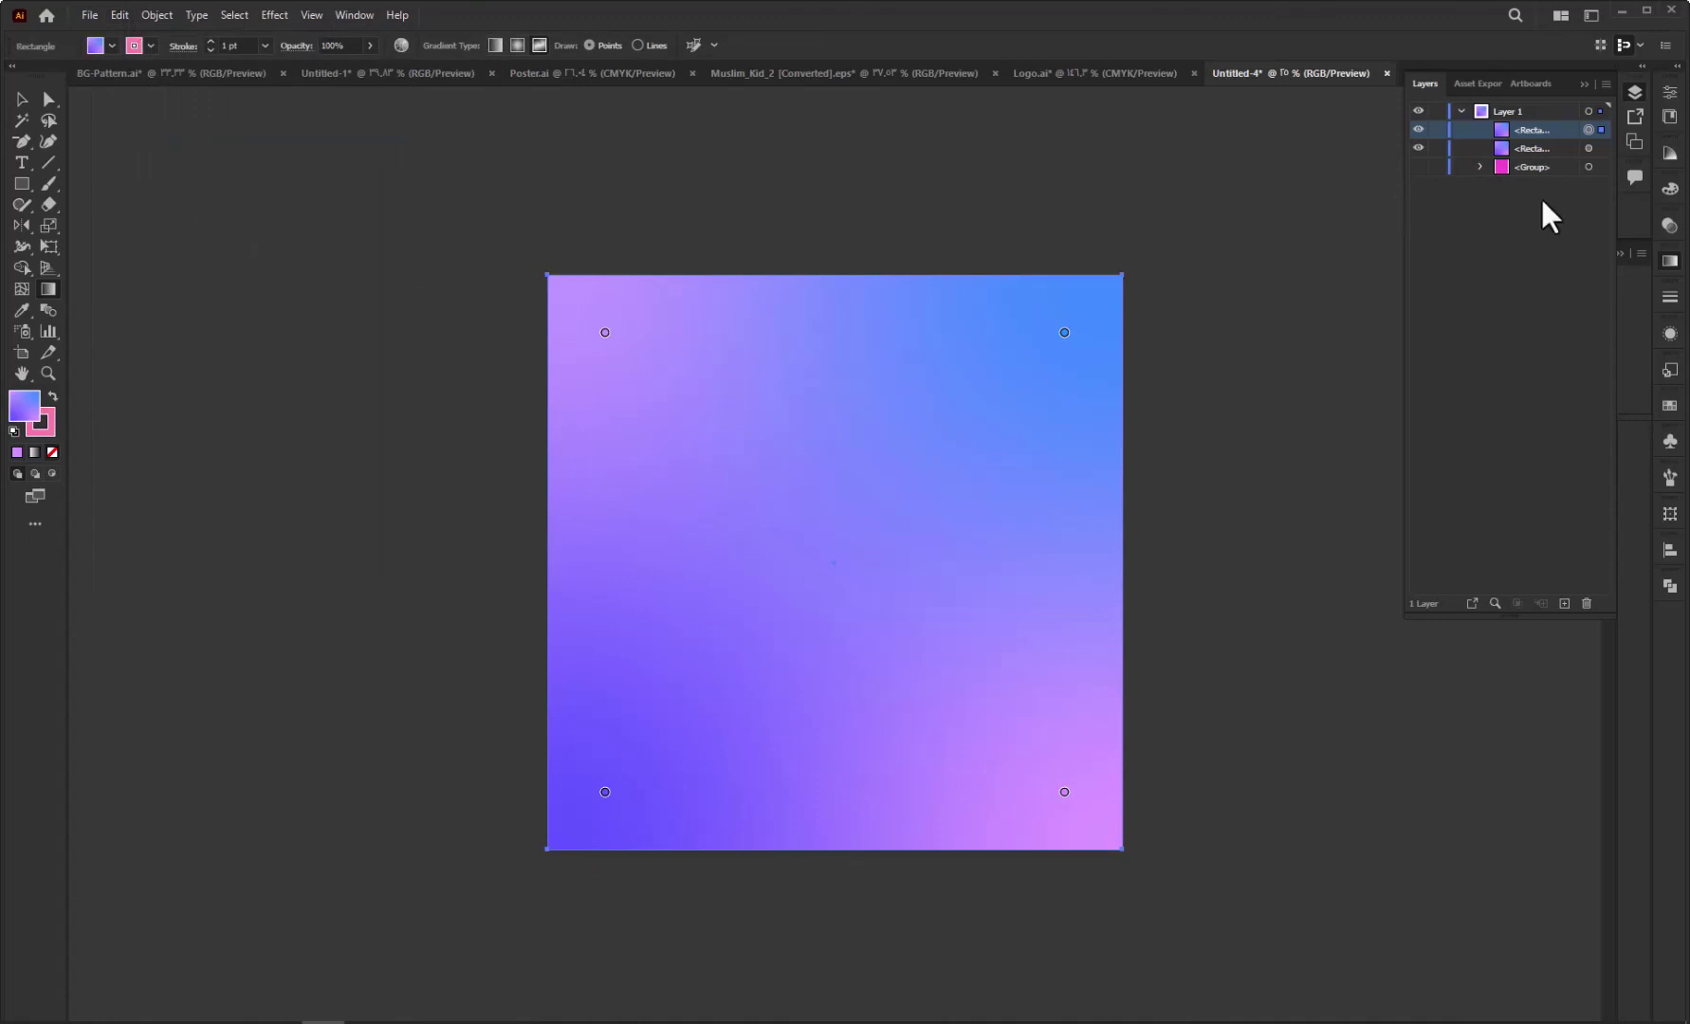
left_click(1552, 149)
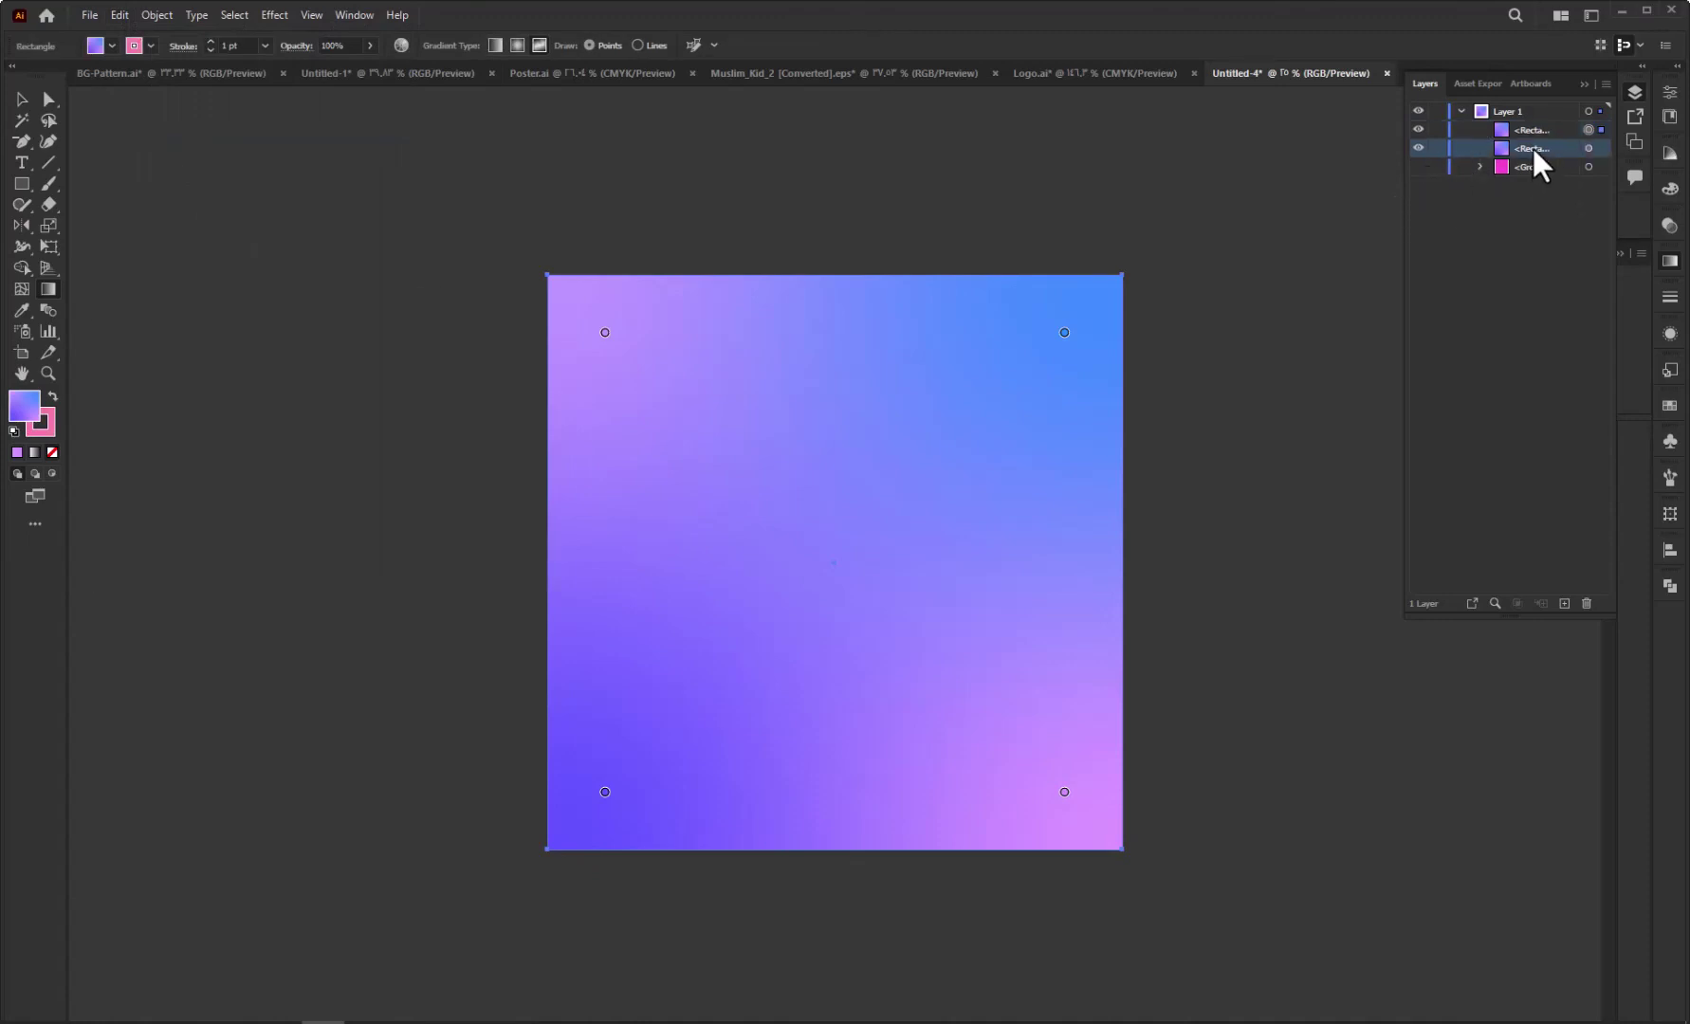
left_click_drag(1533, 148, 1538, 177)
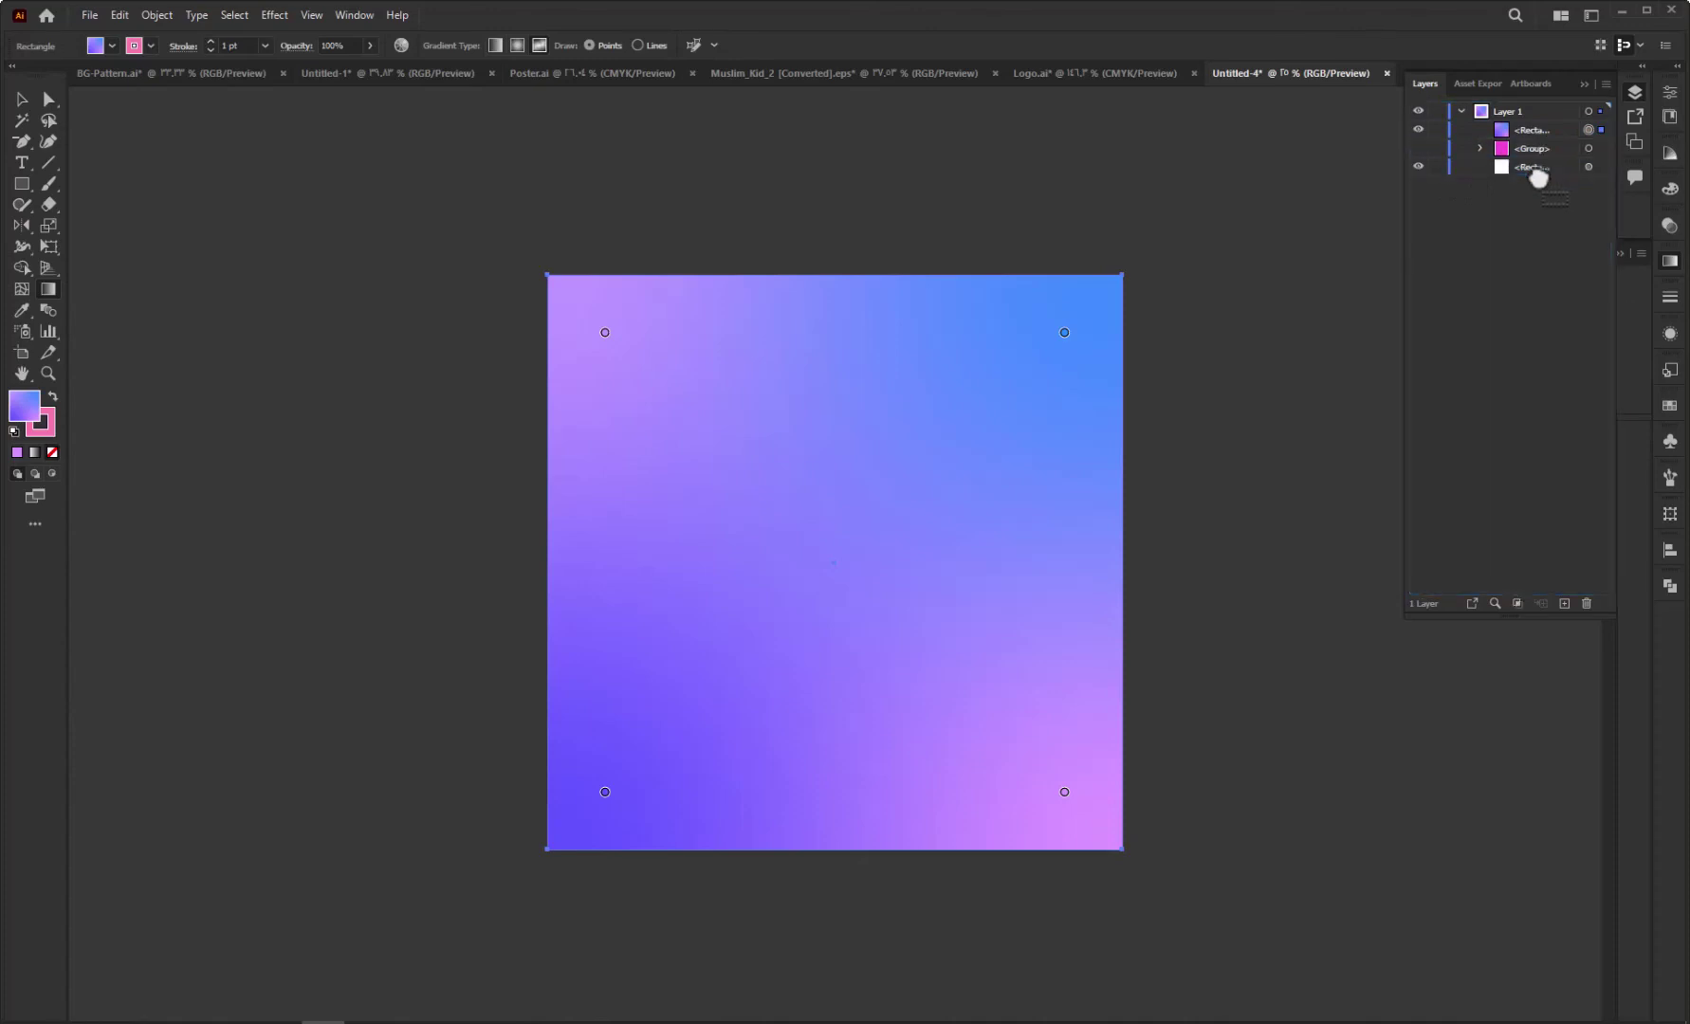
Show the star group, hide the top rectangle, and set the group's blend mode to Multiply
left_click(1418, 148)
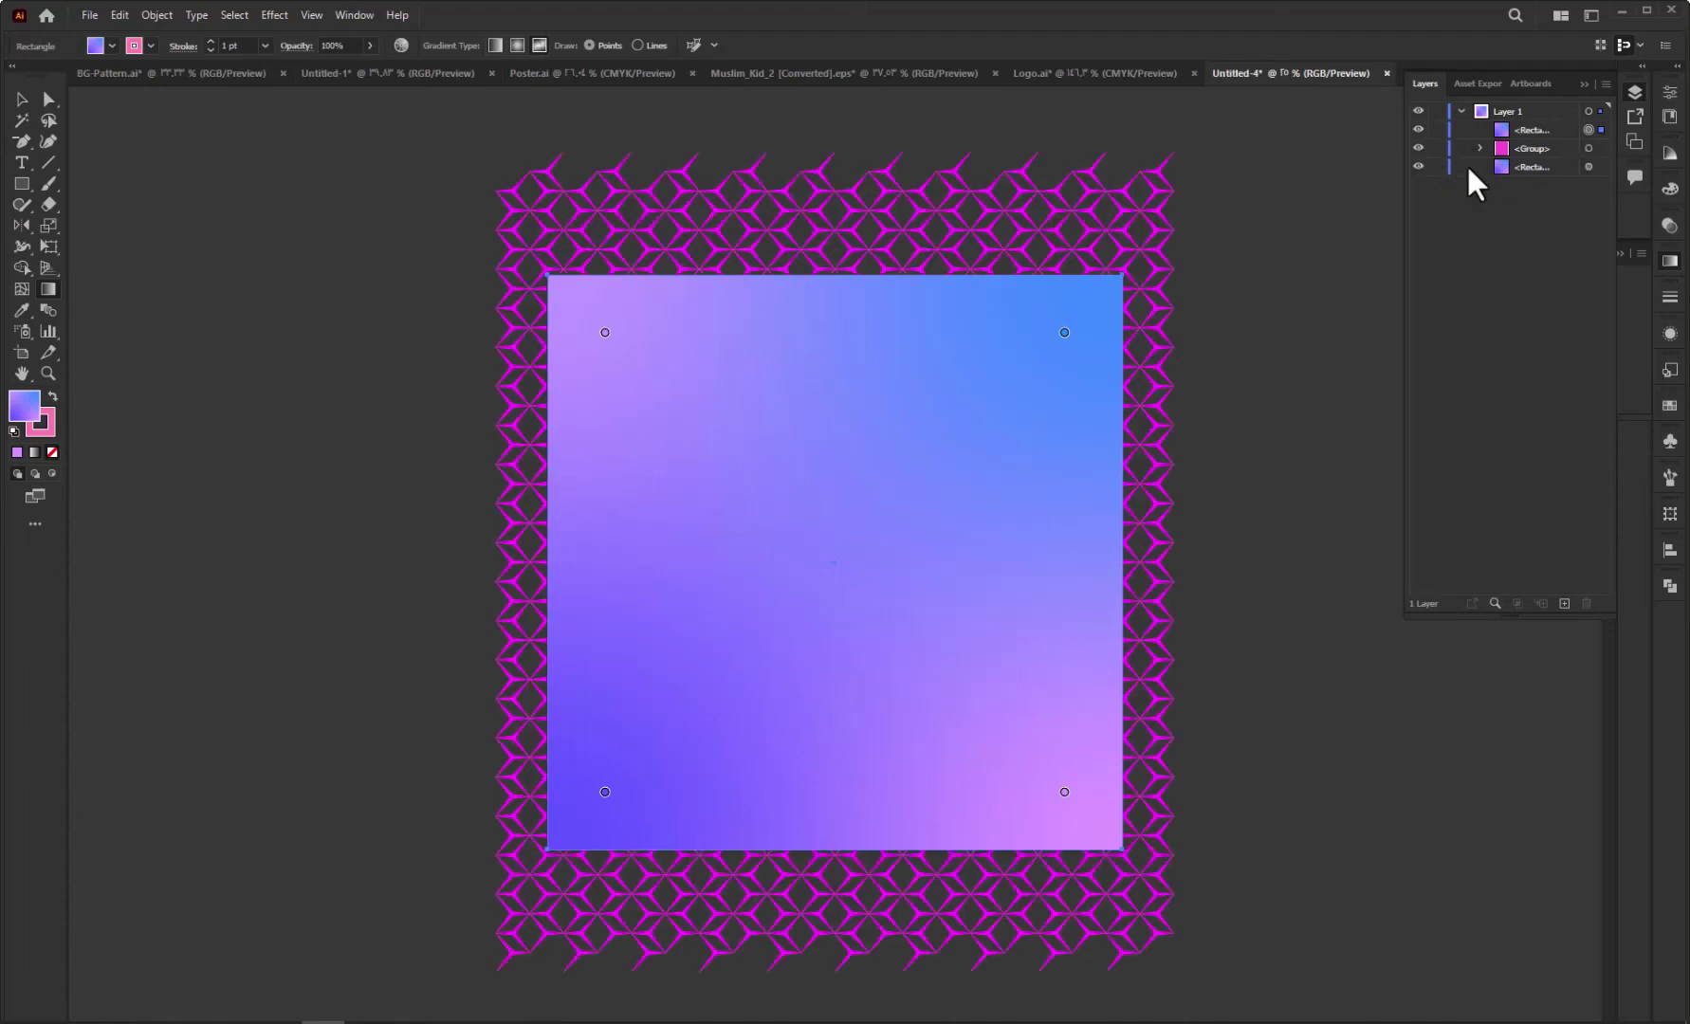
left_click(1418, 129)
left_click(1590, 149)
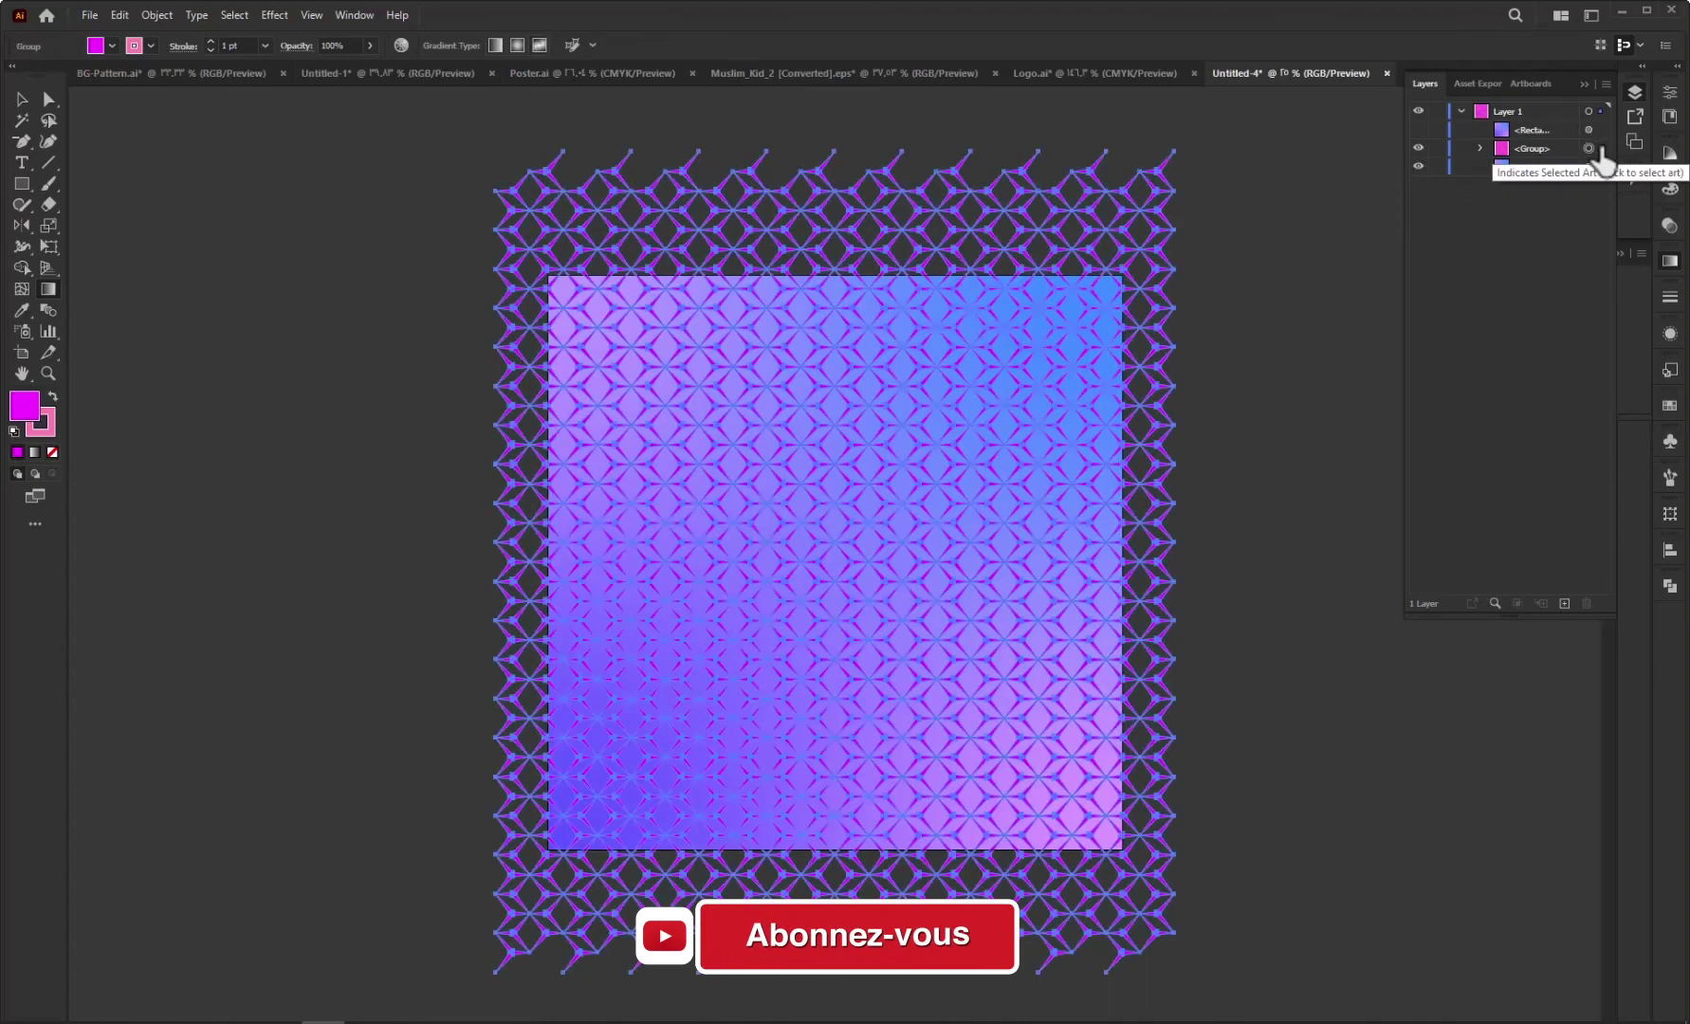
left_click(295, 49)
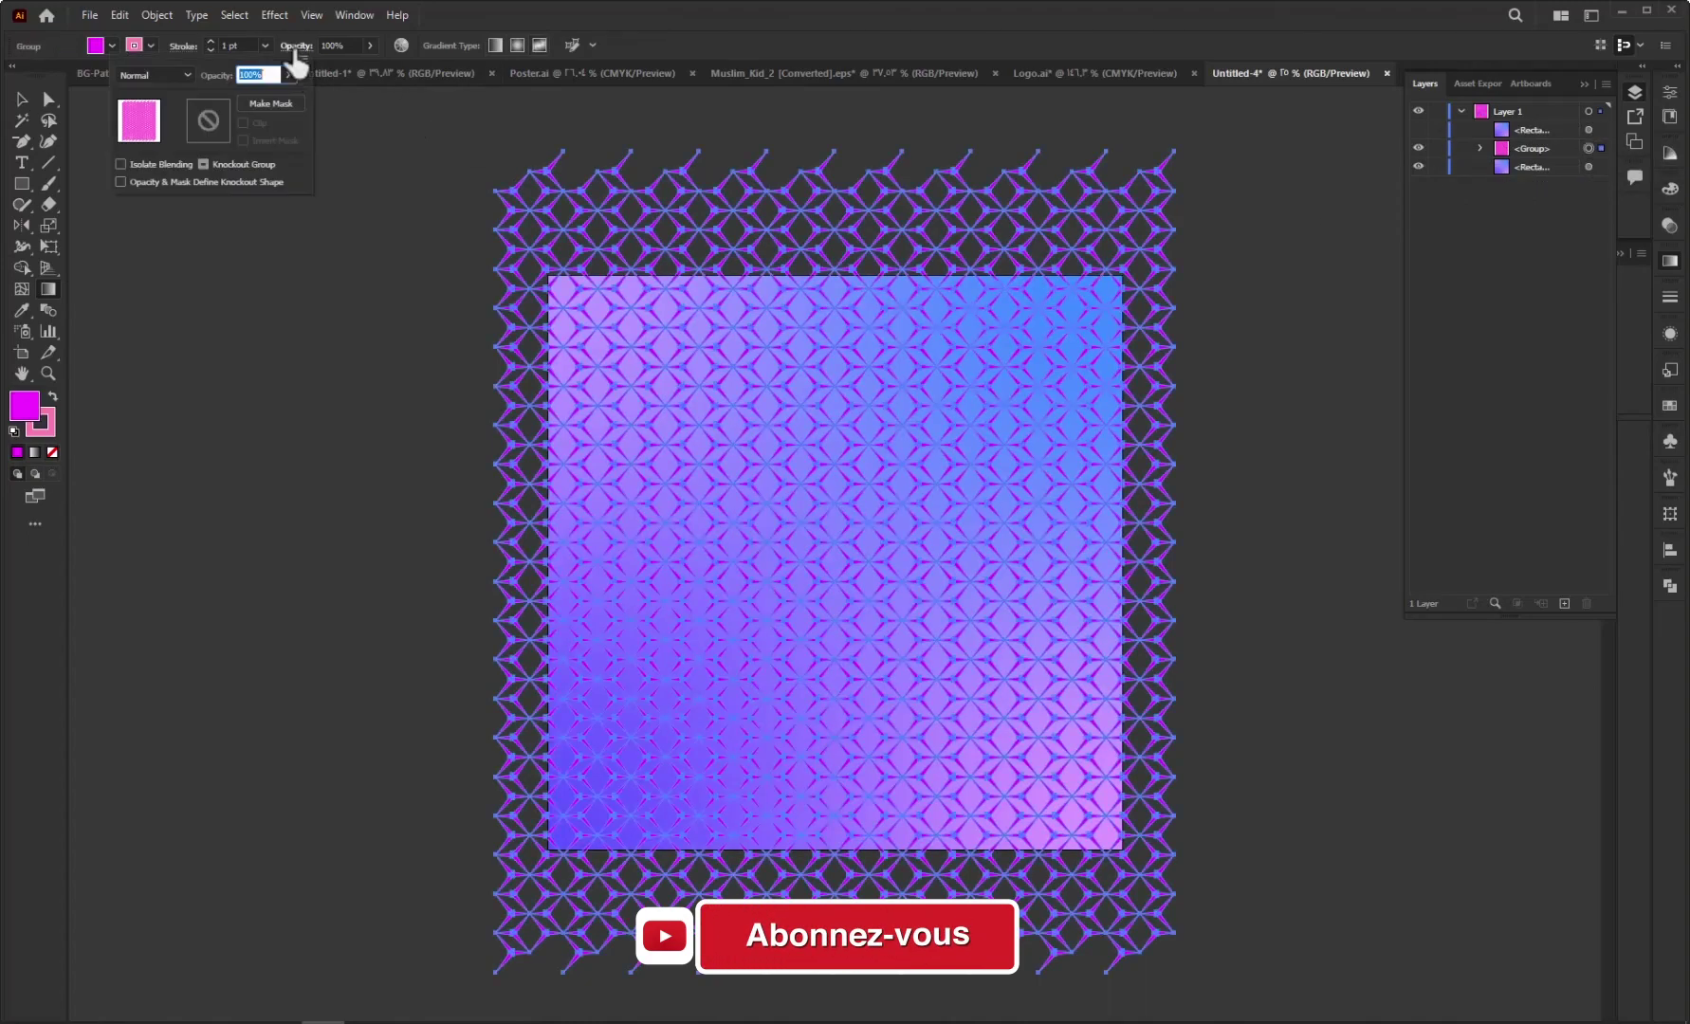
left_click(183, 75)
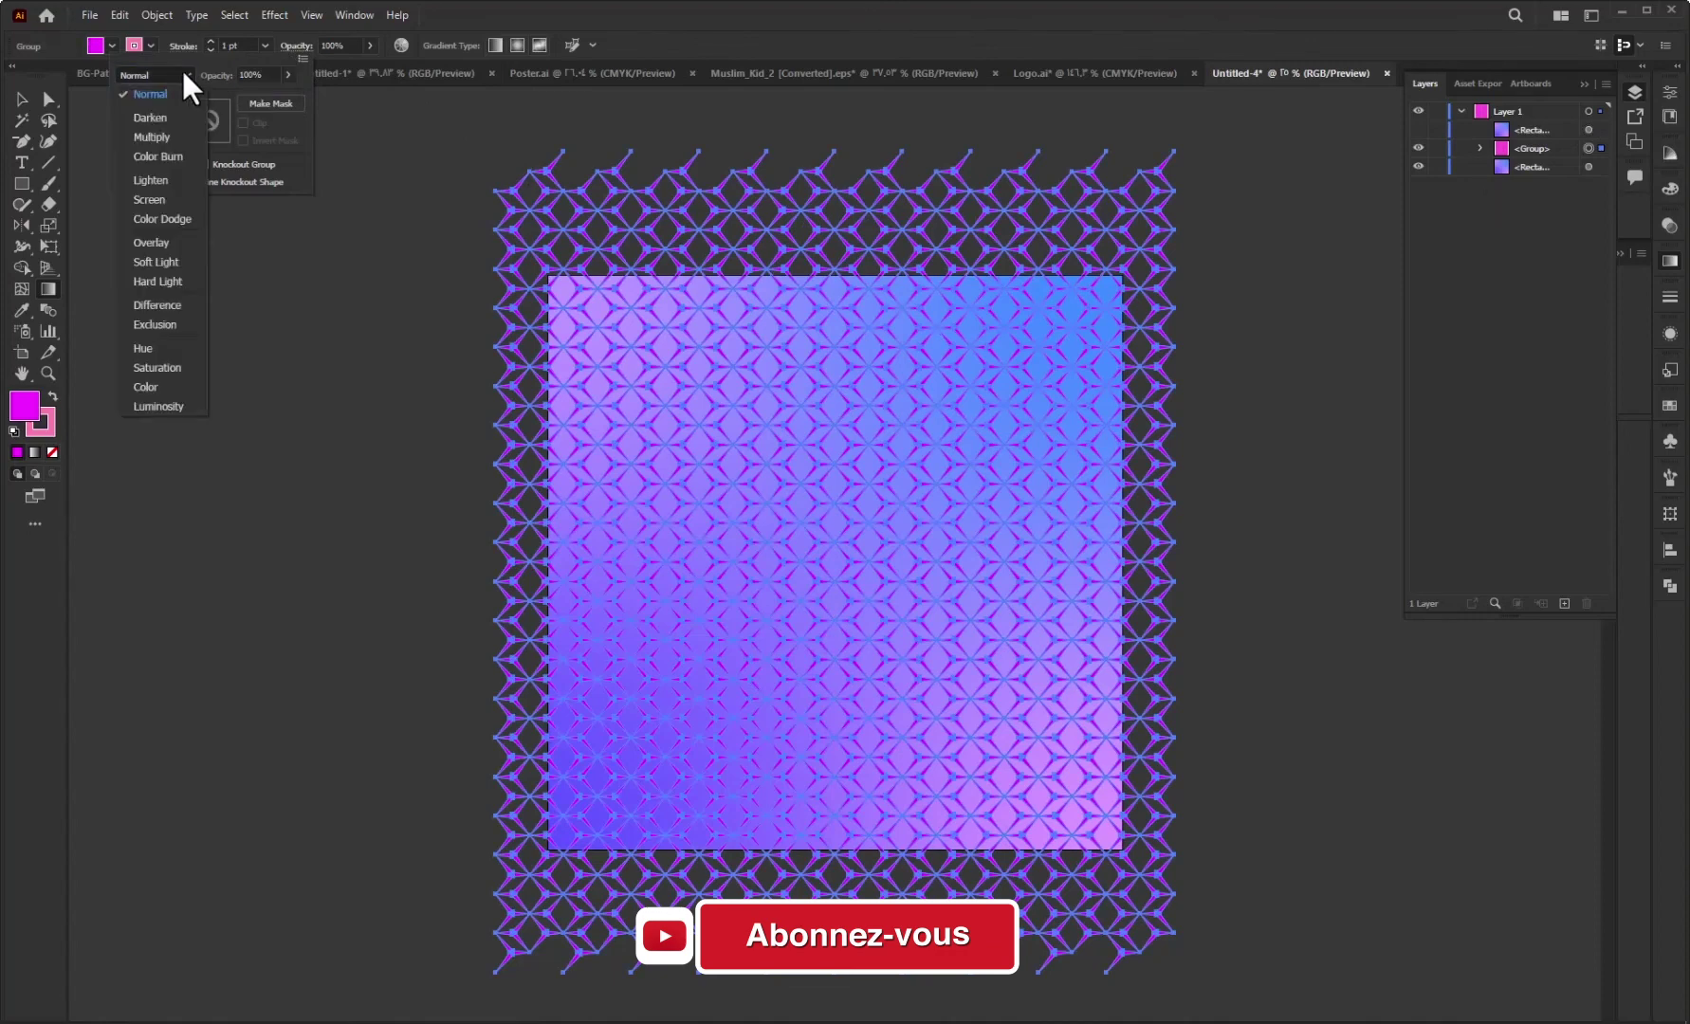
left_click(155, 134)
left_click(18, 104)
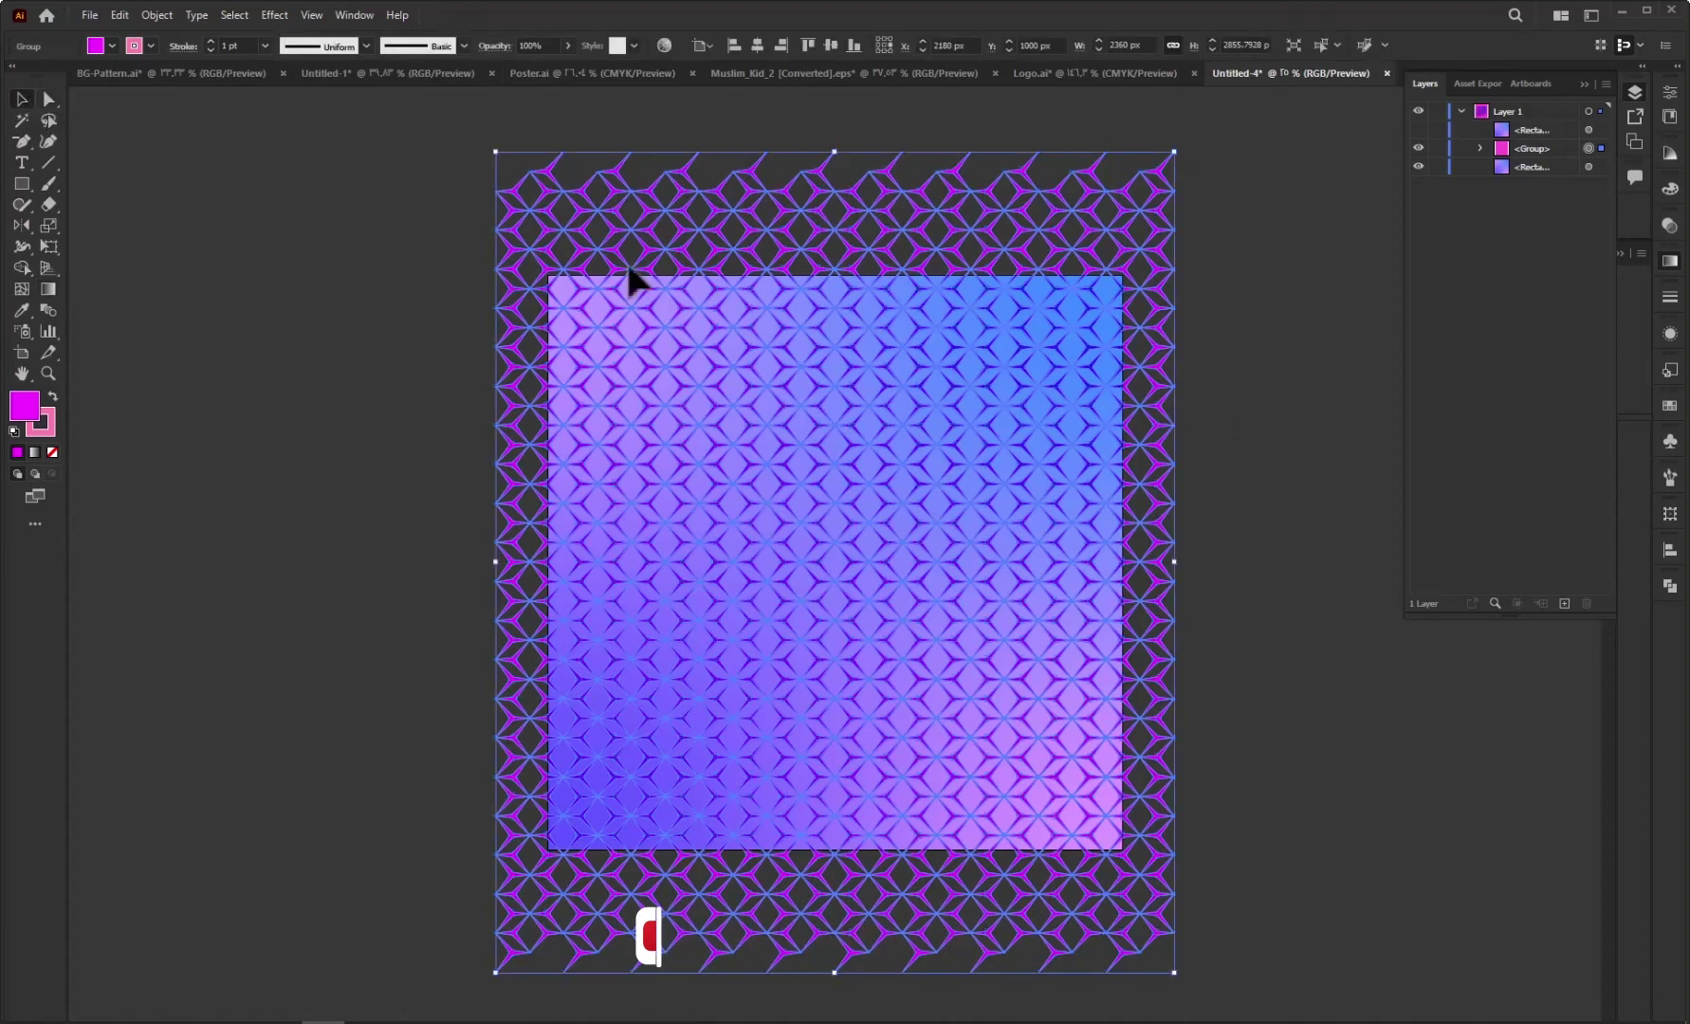
Show the top rectangle, lock the bottom one, and make a clipping mask of group and rectangle
left_click(1324, 453)
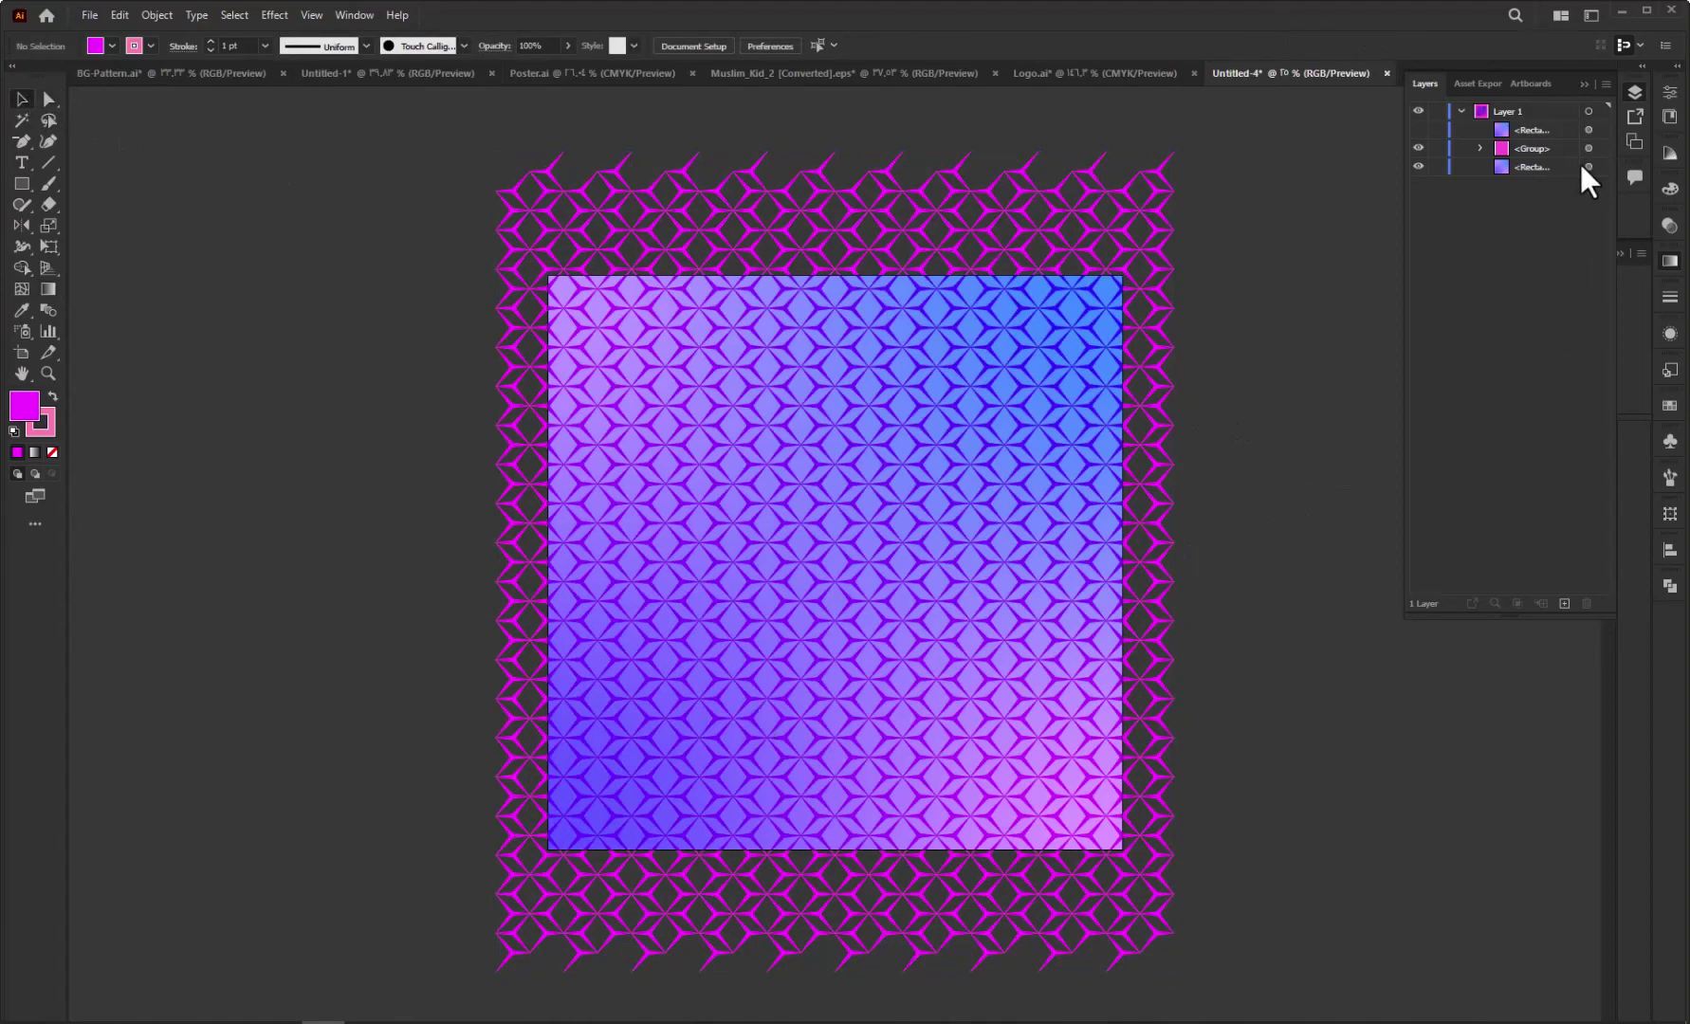
left_click(1418, 130)
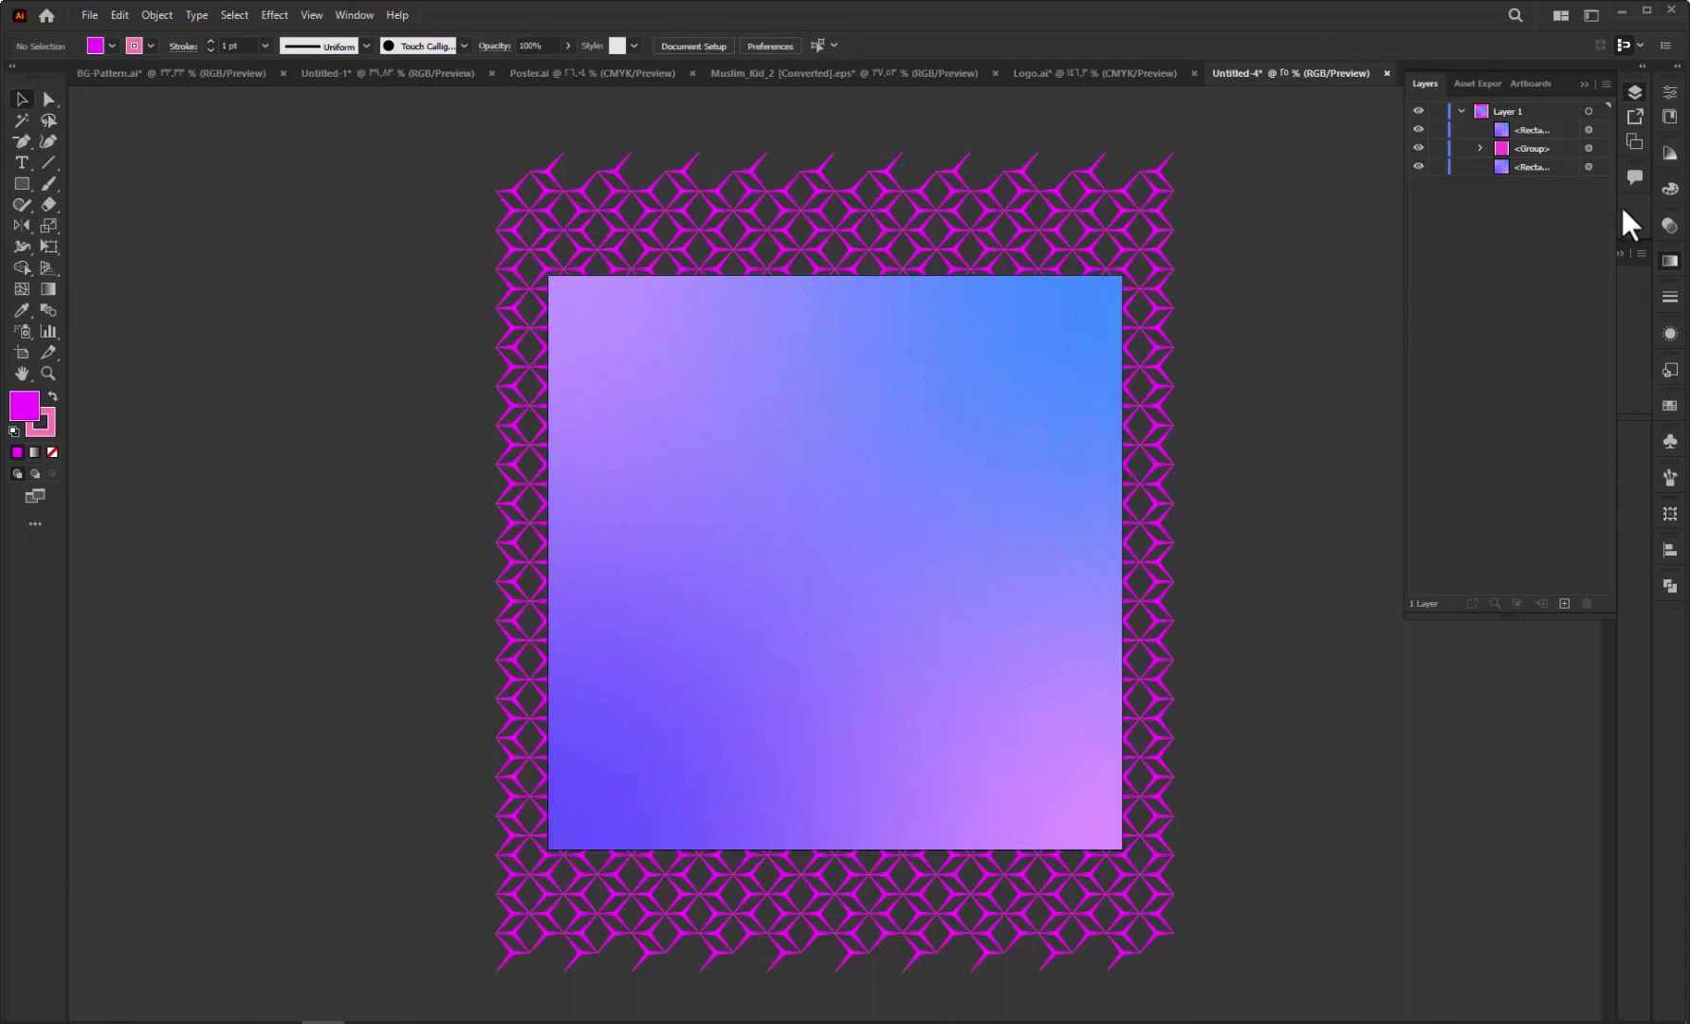
left_click(1589, 149)
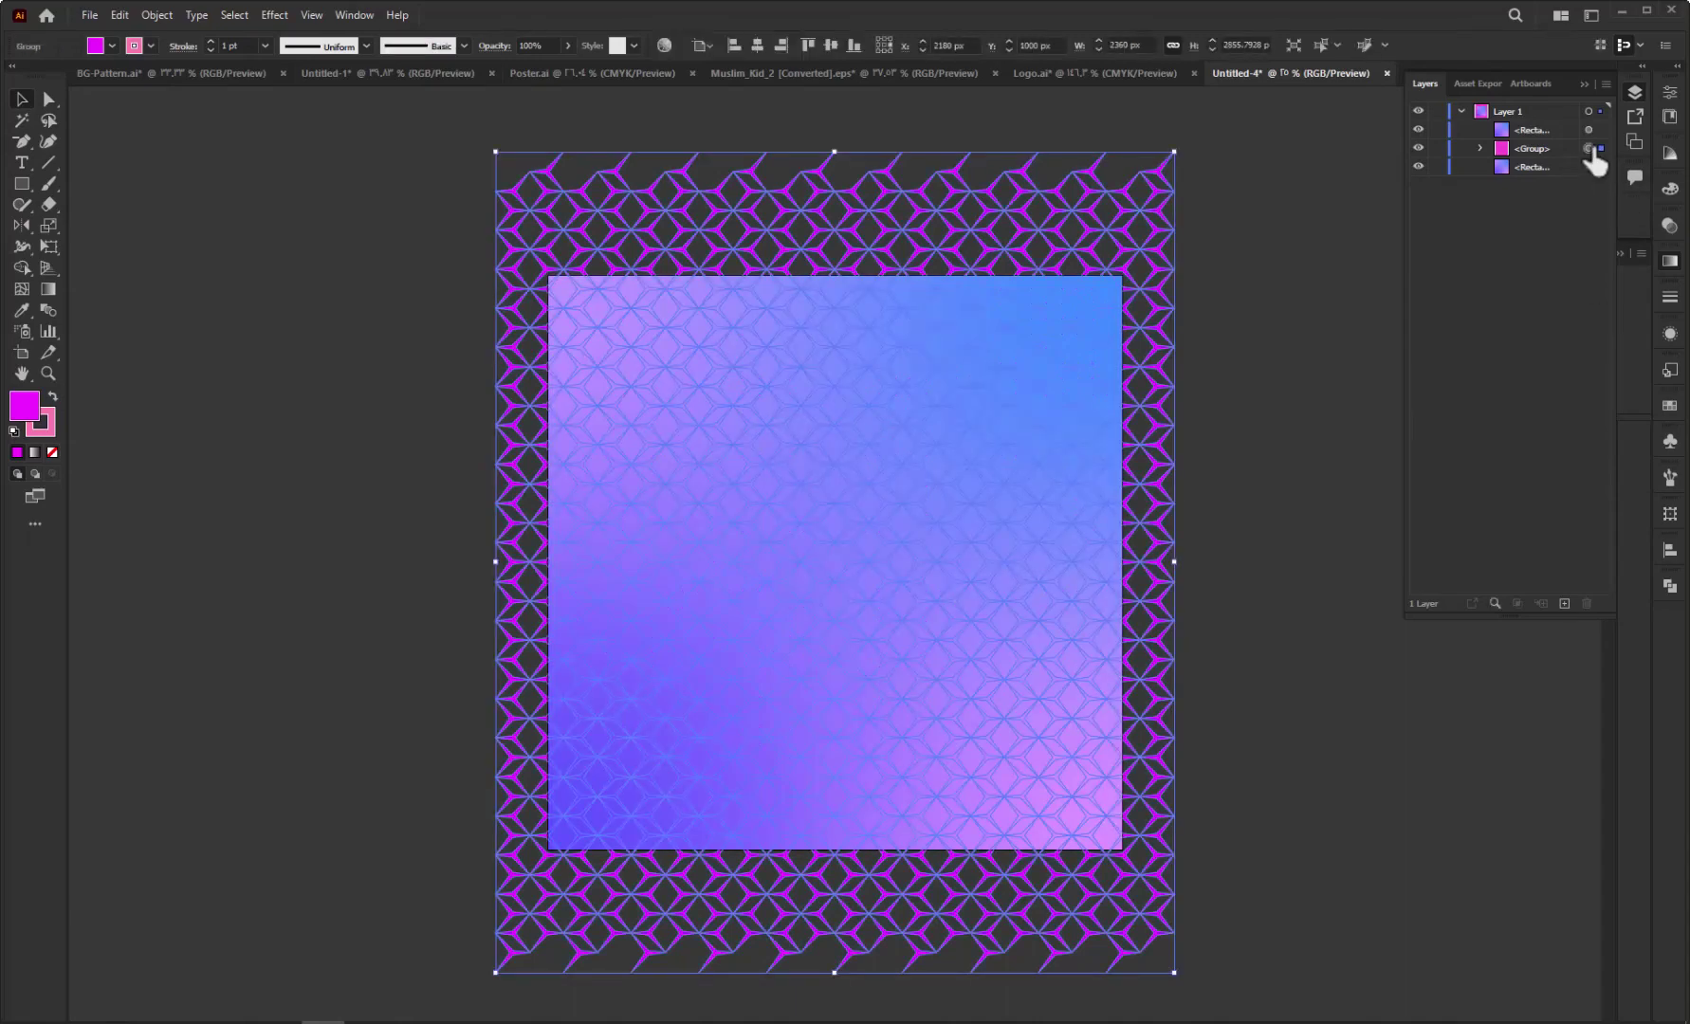
left_click(1437, 167)
key("ctrl+a")
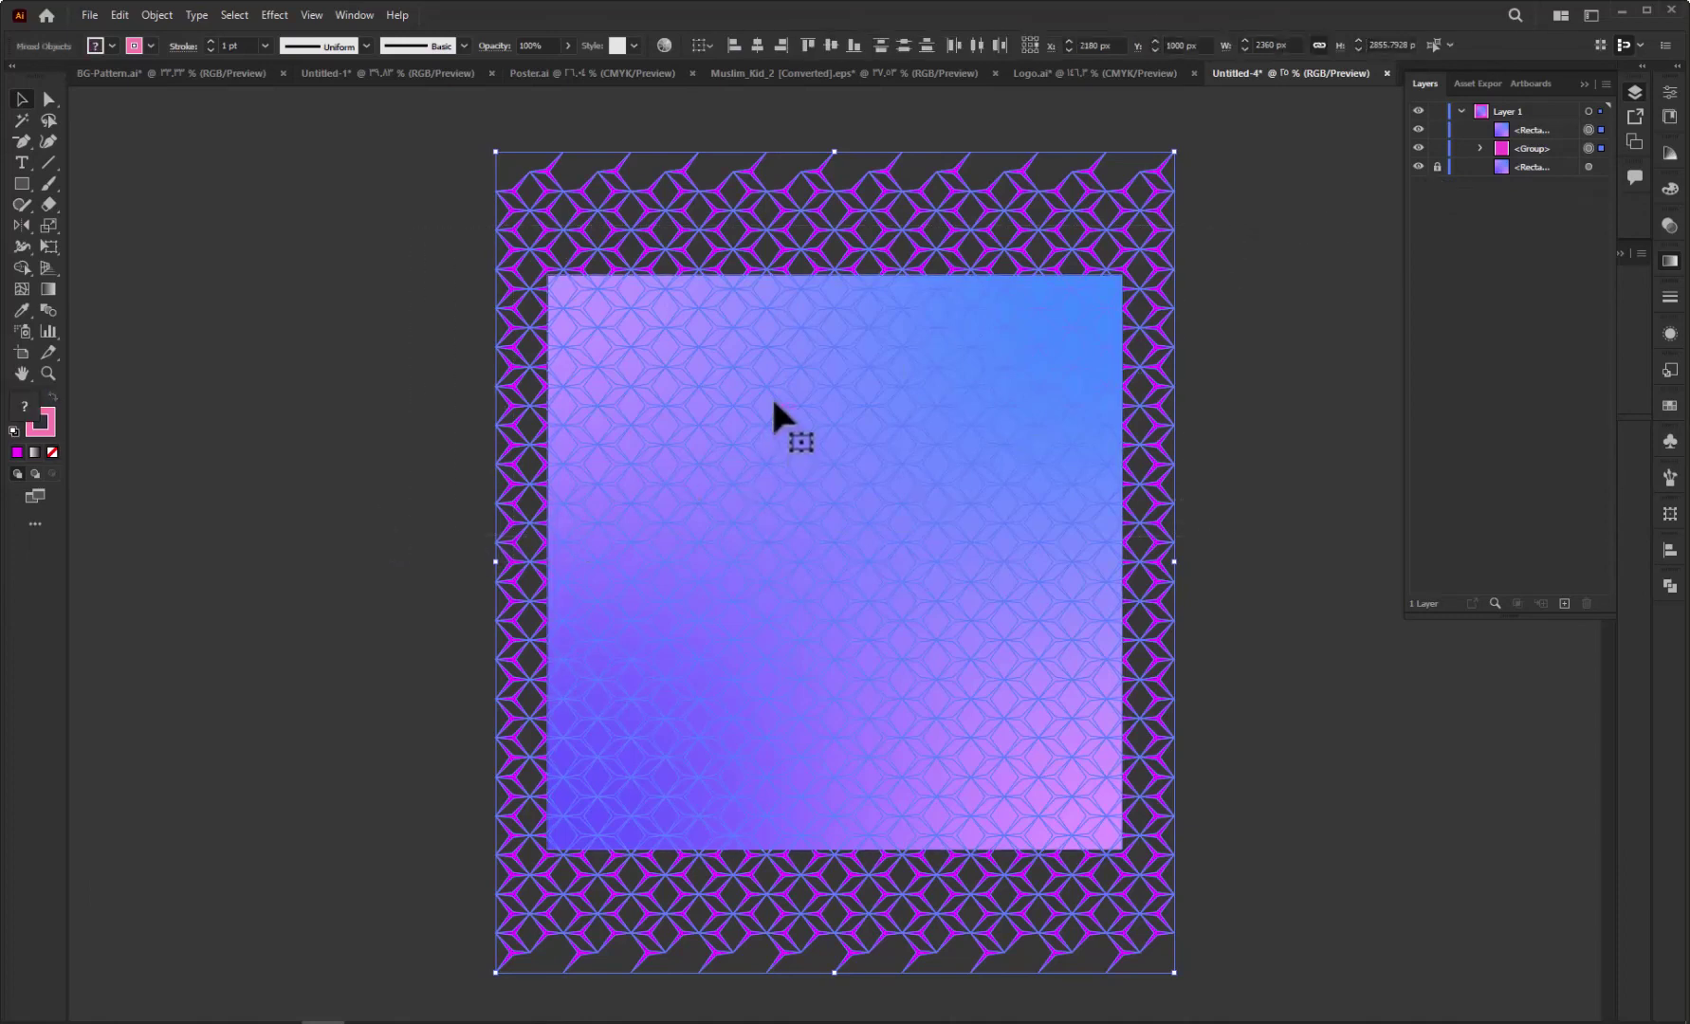
right_click(773, 401)
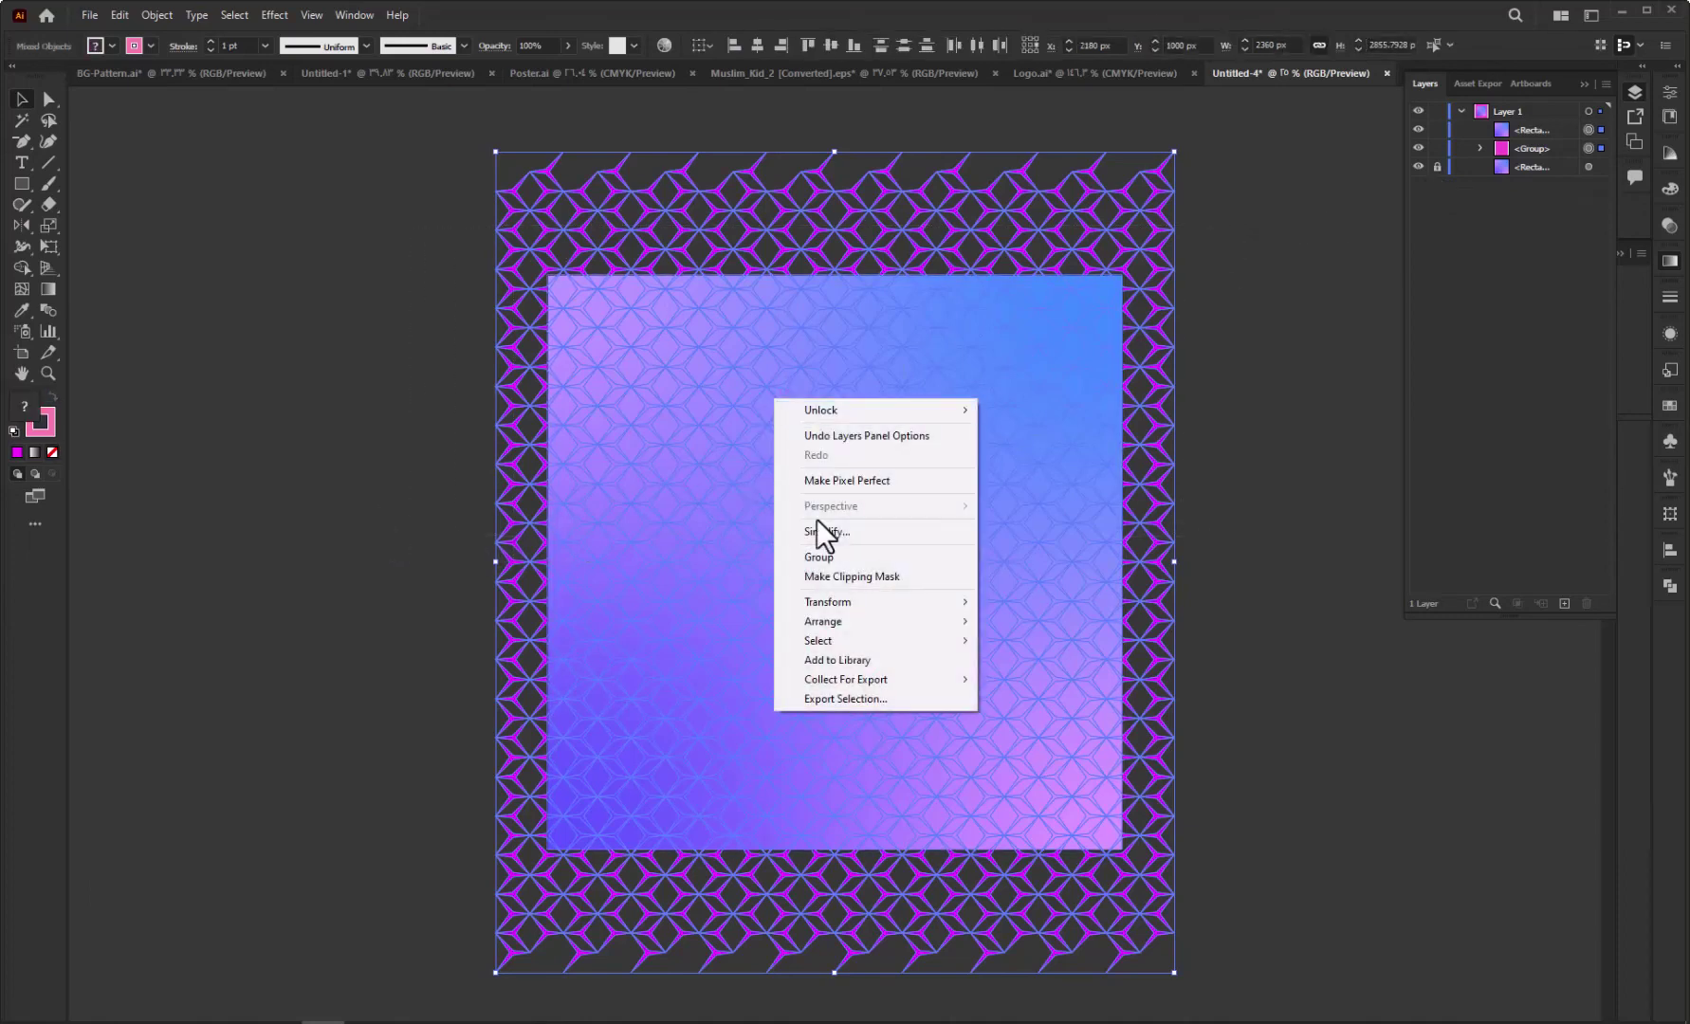
left_click(845, 575)
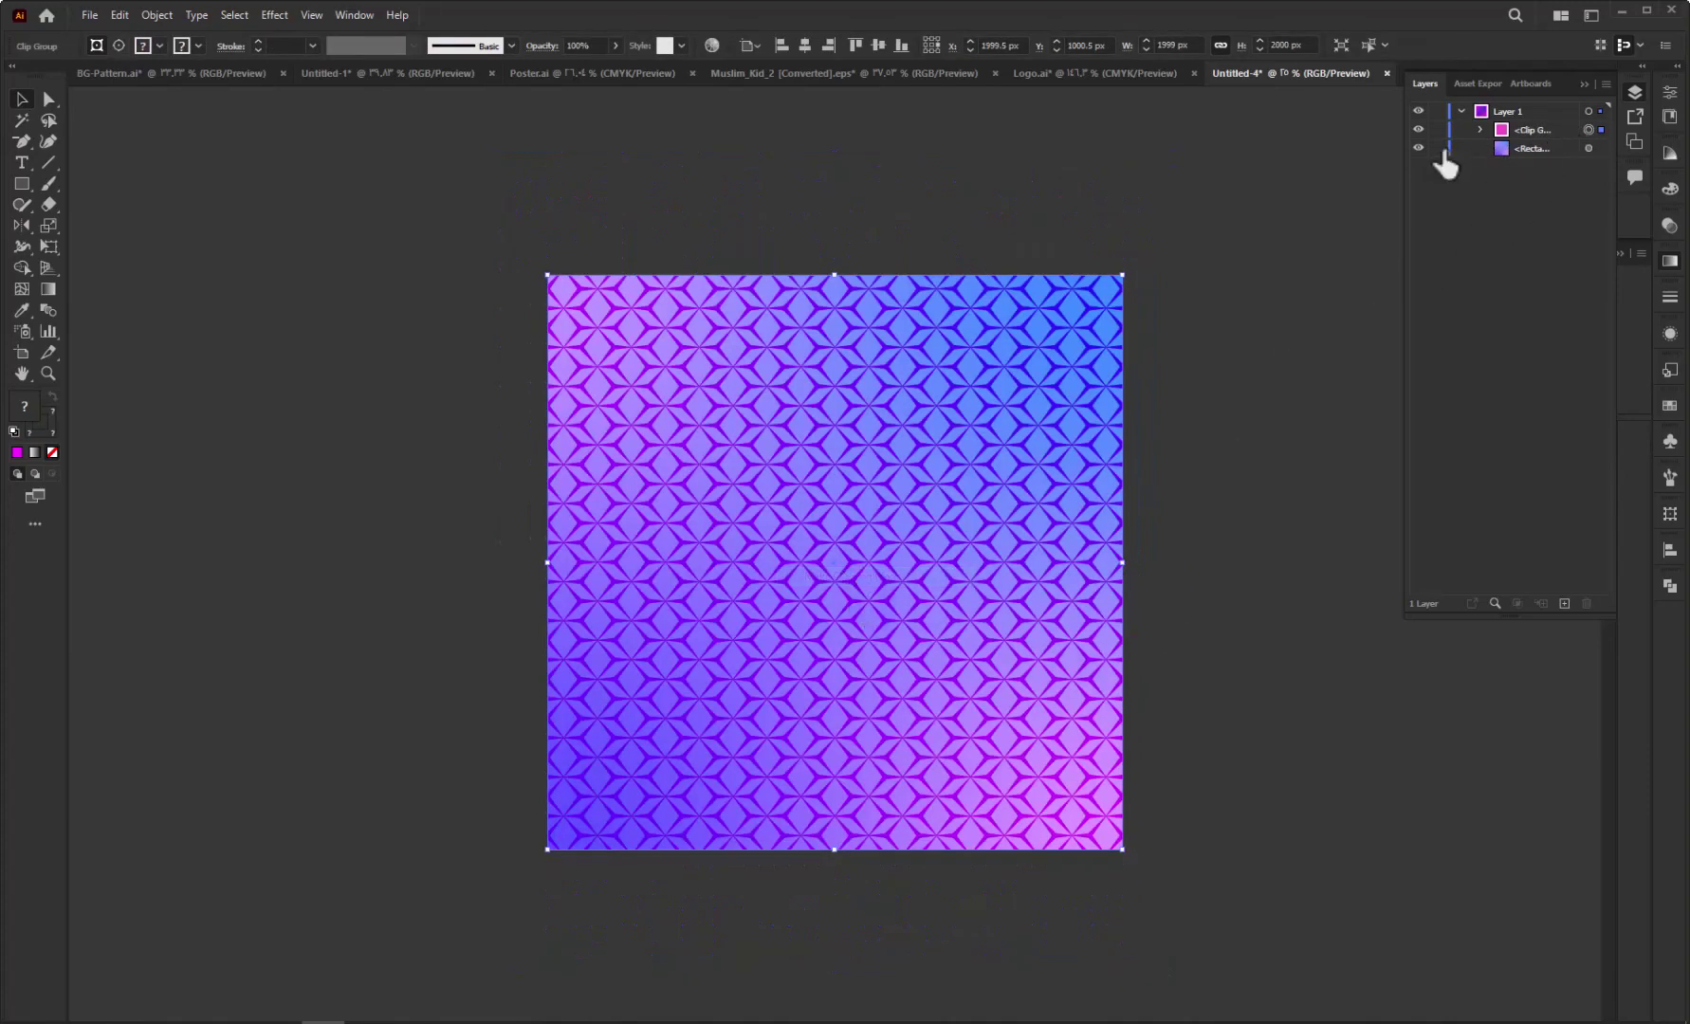
Zoom in on the artboard to inspect the clipped star lattice over the gradient
key("ctrl+plus")
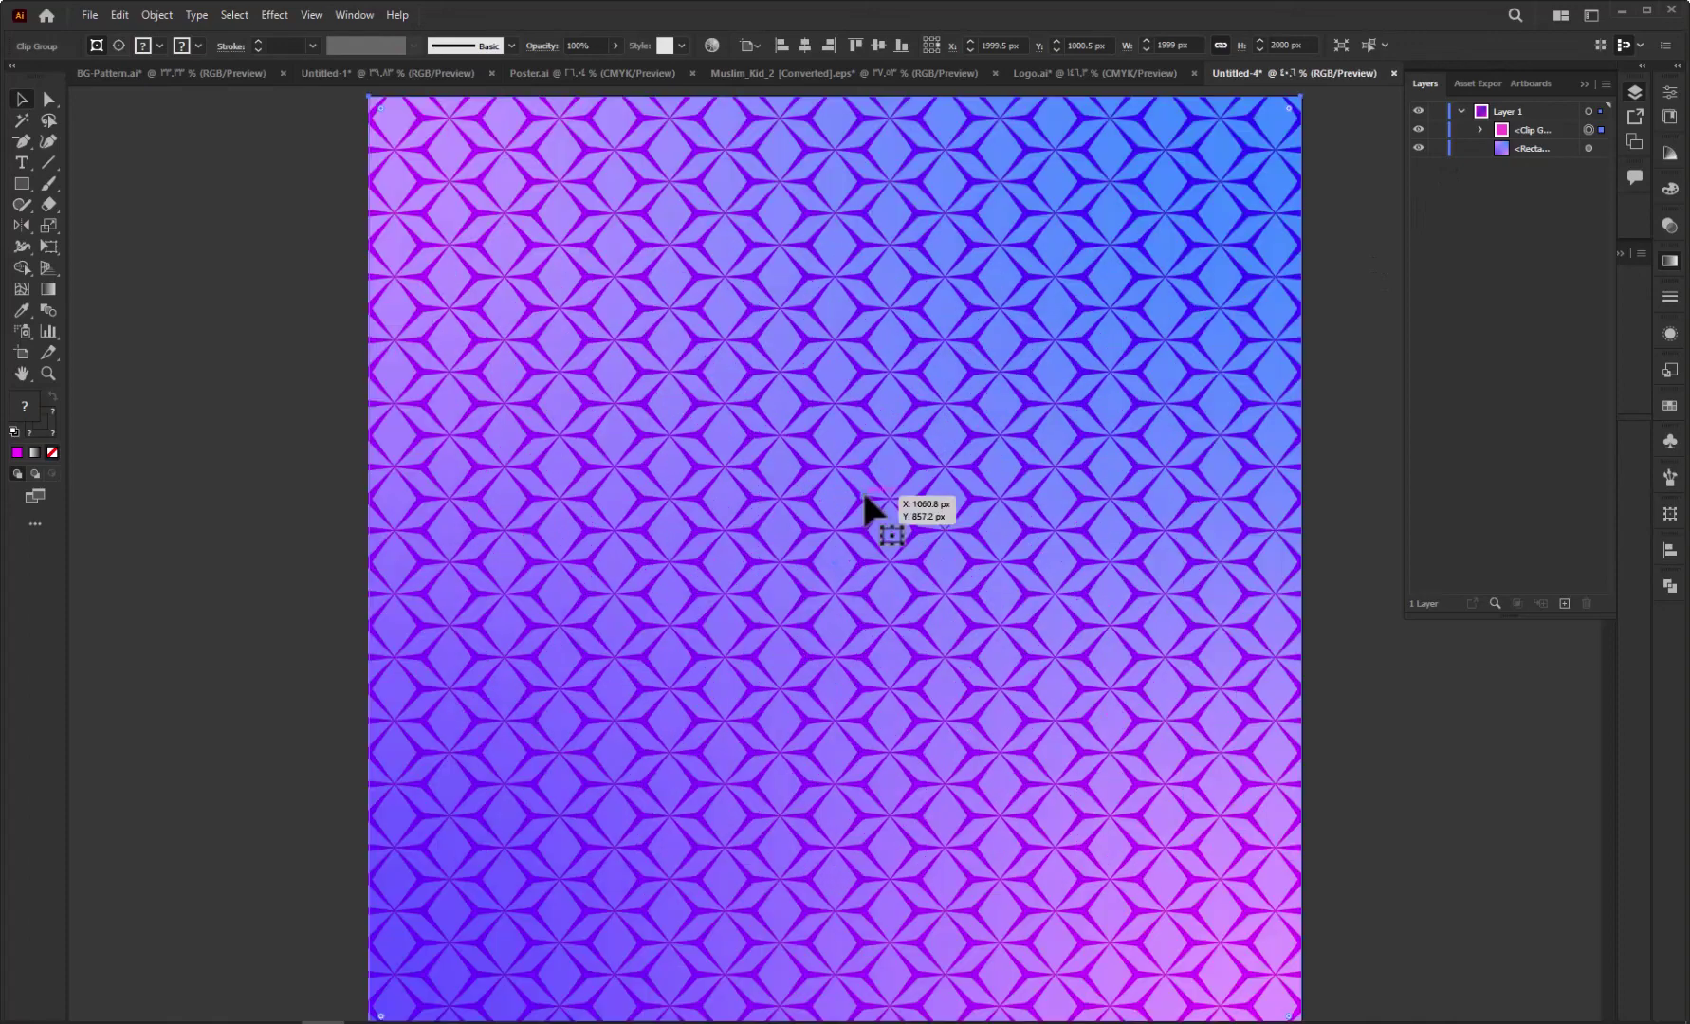